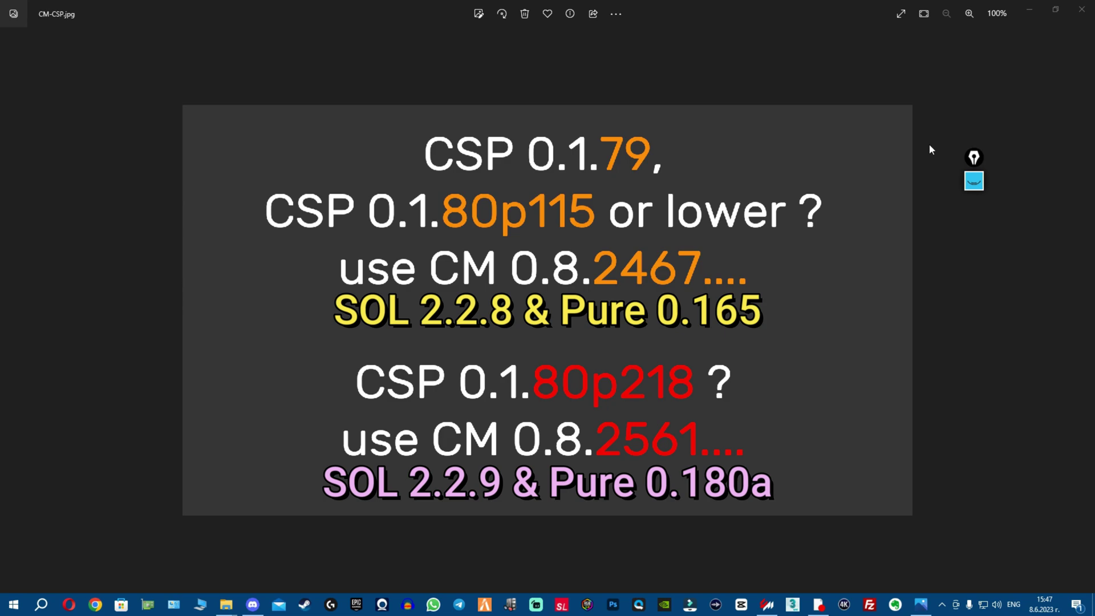
Step: With the yellow annotation pen, draw a divider between the two version groups and an arrow pointing at the CSP 0.1.80p218 line
click(973, 182)
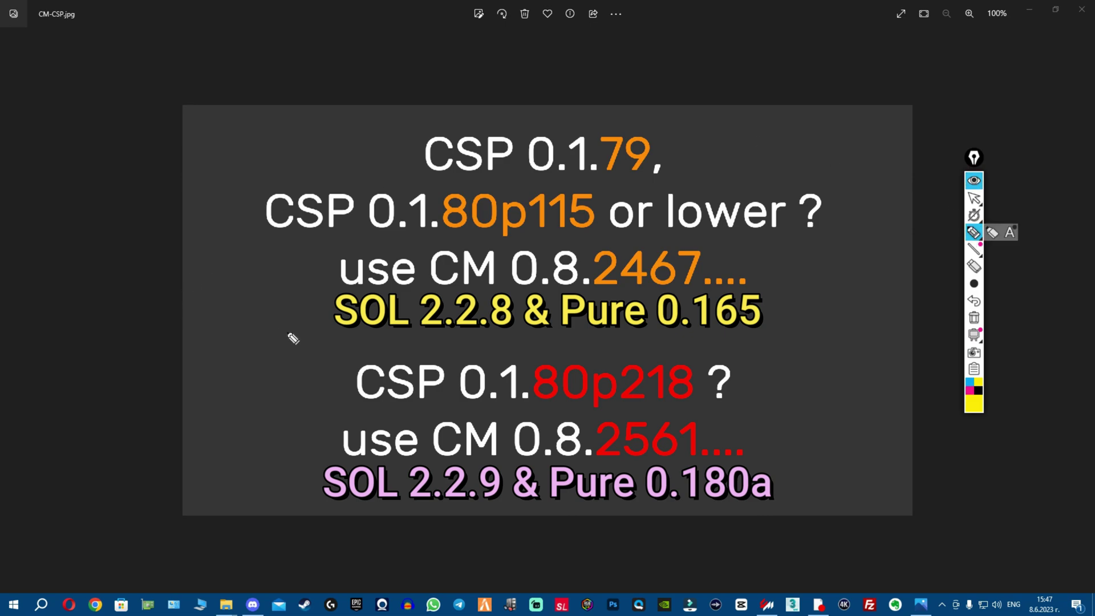
drag(235, 331, 920, 339)
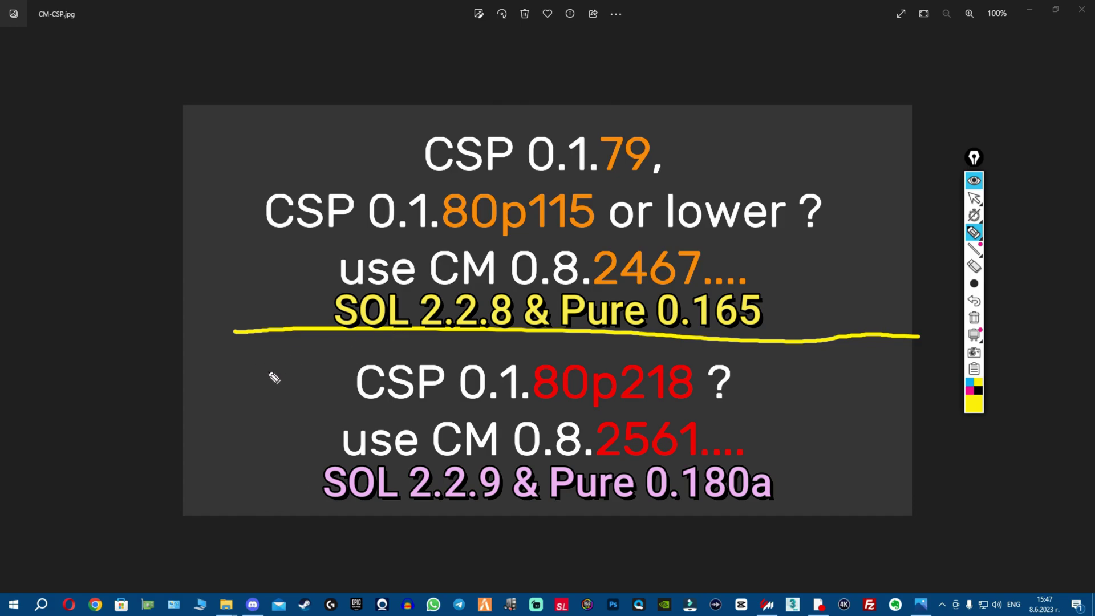
drag(220, 382, 340, 398)
mouse_move(302, 363)
mouse_down()
mouse_move(340, 398)
mouse_move(278, 435)
mouse_up()
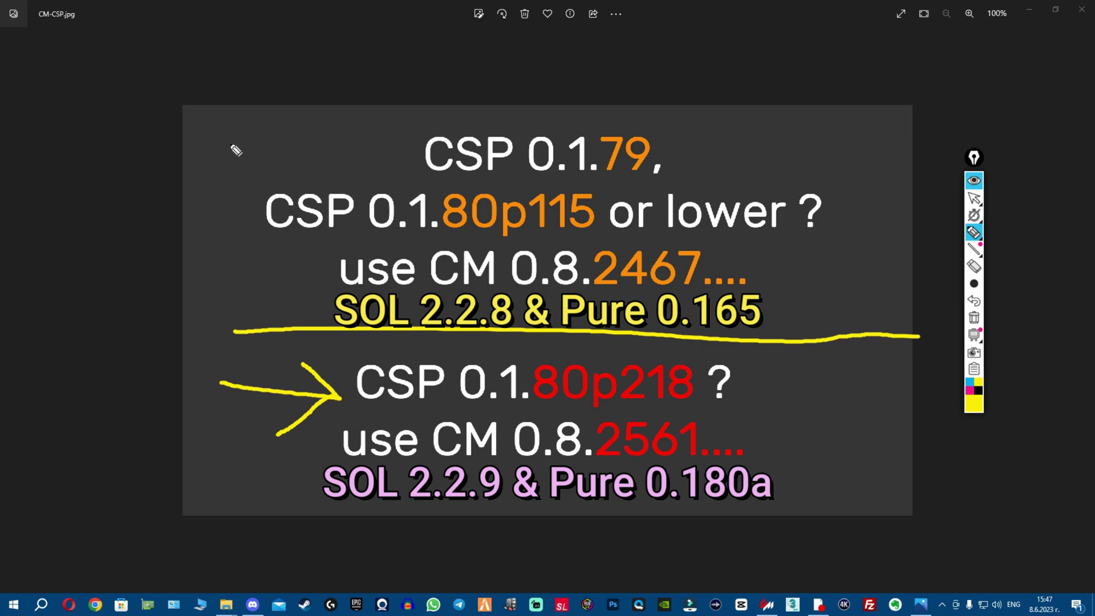
Step: Draw arrows at the CSP 0.1.79, CSP 0.1.80p115 and CM 0.8.2467 lines, and a loop beside the lower group
mouse_move(228, 140)
mouse_down()
mouse_move(343, 147)
mouse_move(322, 133)
mouse_up()
drag(386, 149, 344, 166)
mouse_move(791, 381)
mouse_down()
mouse_move(786, 399)
mouse_move(822, 411)
mouse_up()
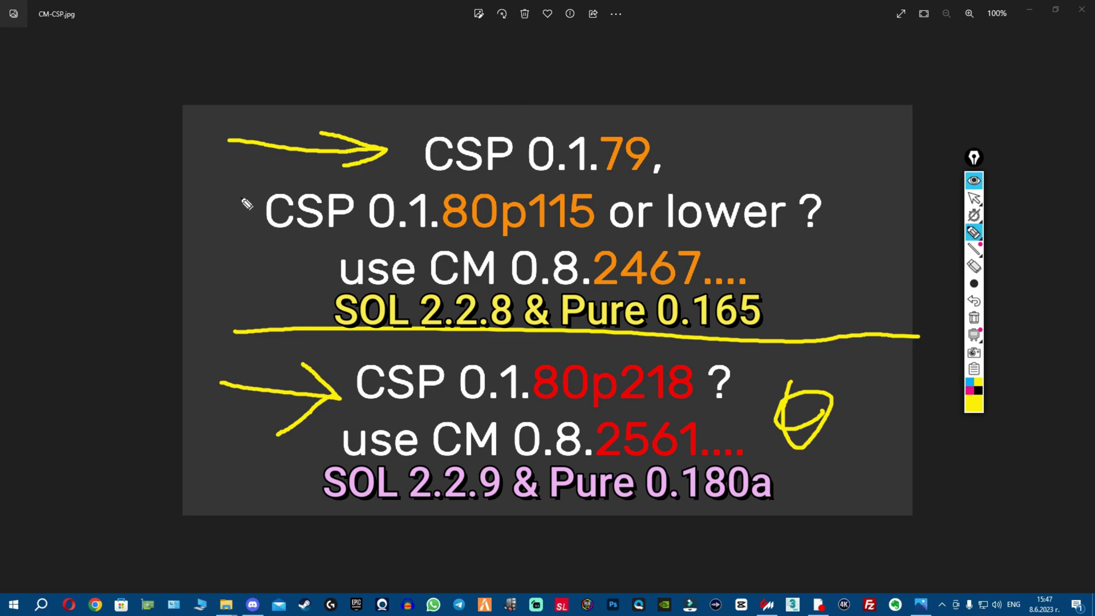
mouse_move(208, 184)
mouse_down()
mouse_move(267, 215)
mouse_move(240, 223)
mouse_up()
mouse_move(221, 271)
mouse_down()
mouse_move(336, 268)
mouse_move(301, 285)
mouse_up()
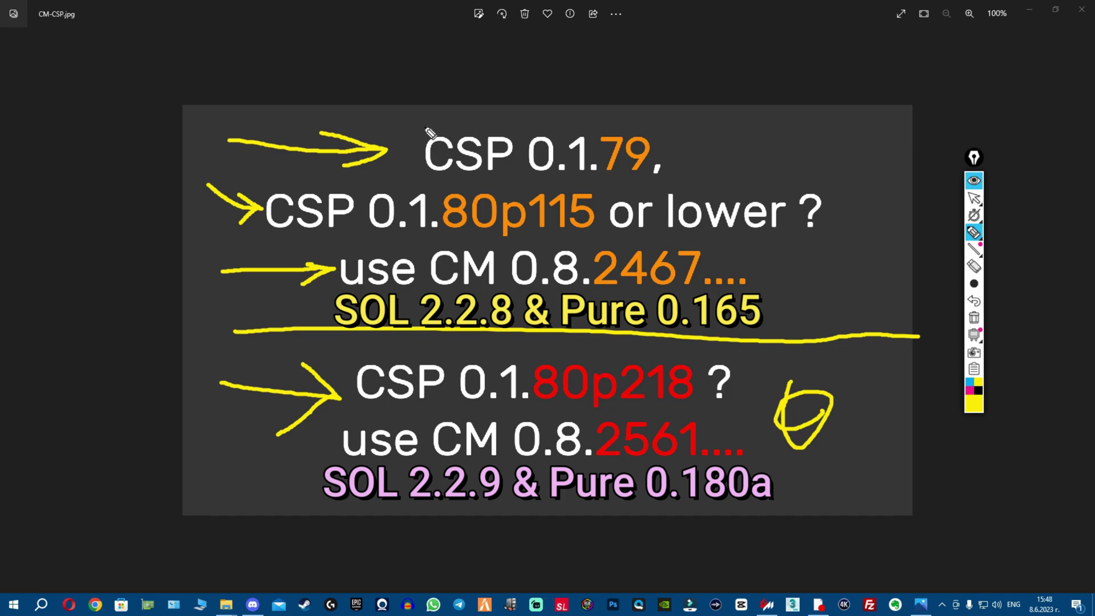
Step: Underline the CSP 0.1.79, CSP 0.1.80p115 and CM 0.8.2467 lines with the pen
drag(420, 178, 693, 184)
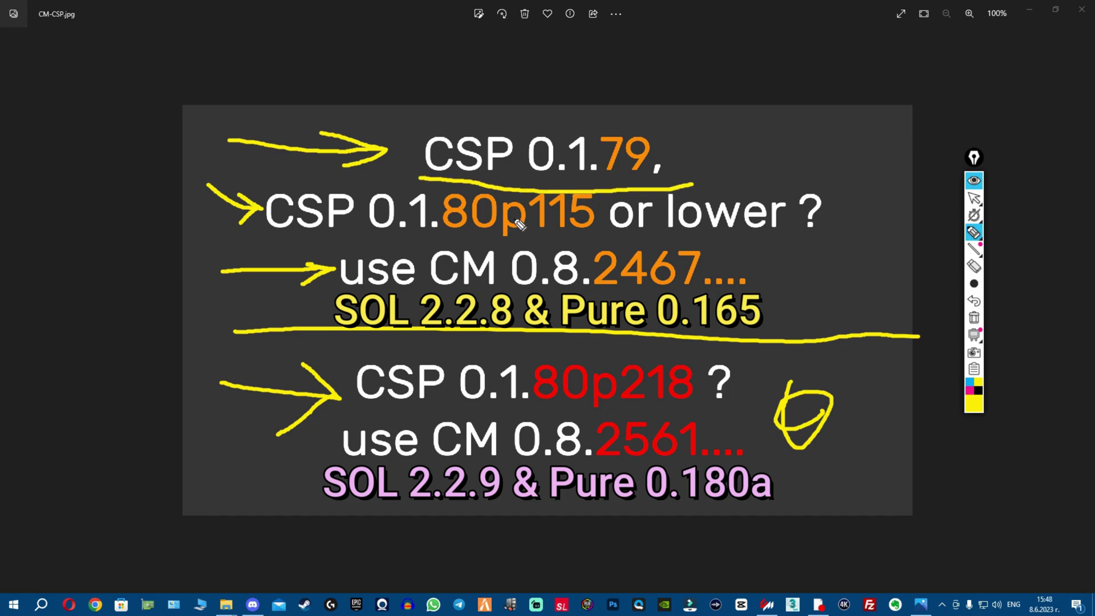
drag(268, 237, 837, 246)
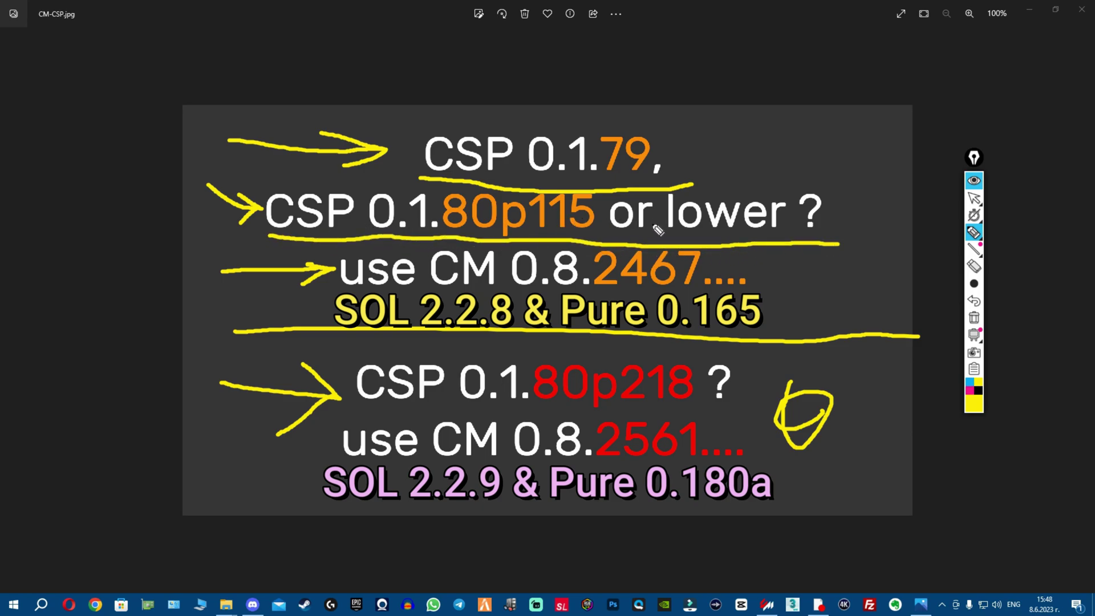
drag(308, 302, 764, 295)
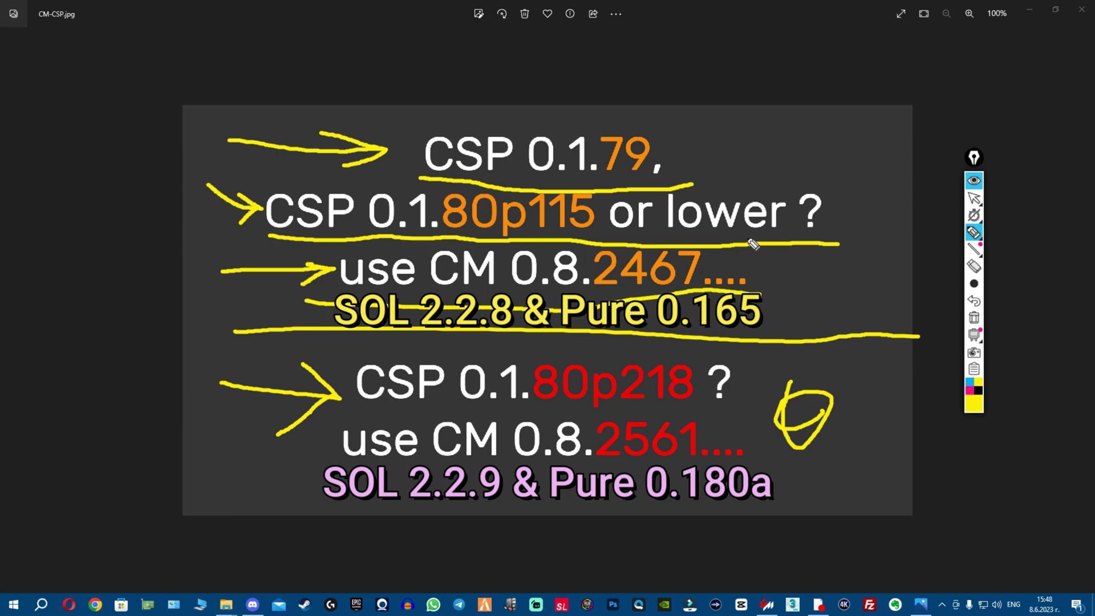
Step: Undo the arrows, loop and underlines, keeping only the divider between the two version groups
key(ctrl+z)
key(ctrl+z)
key(ctrl+z)
key(ctrl+z)
key(ctrl+z)
key(ctrl+z)
key(ctrl+z)
key(ctrl+z)
key(ctrl+z)
key(ctrl+z)
key(ctrl+z)
key(ctrl+z)
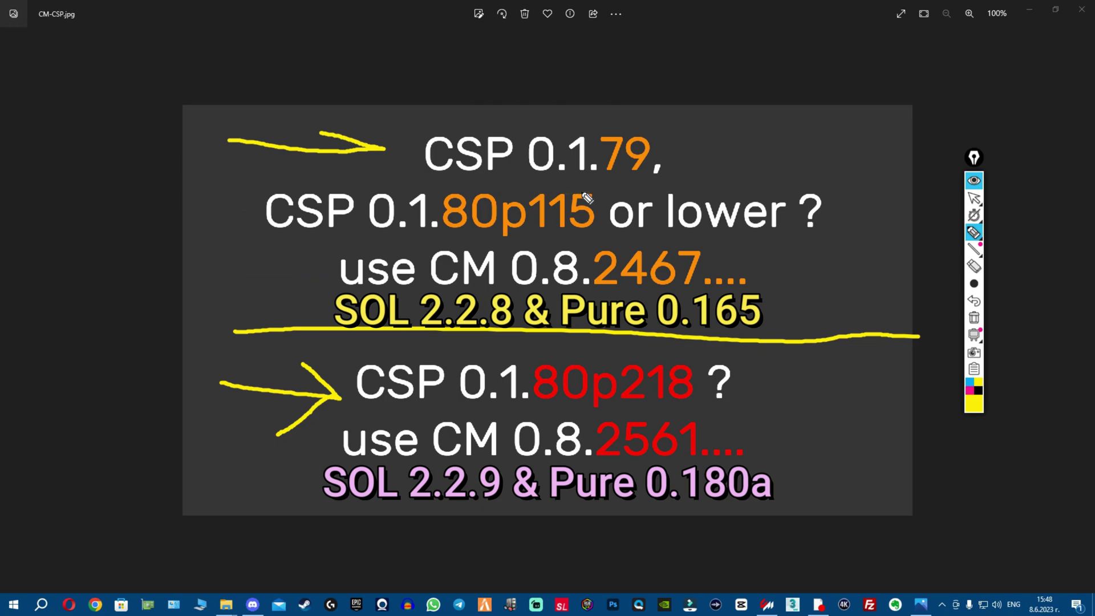
key(ctrl+z)
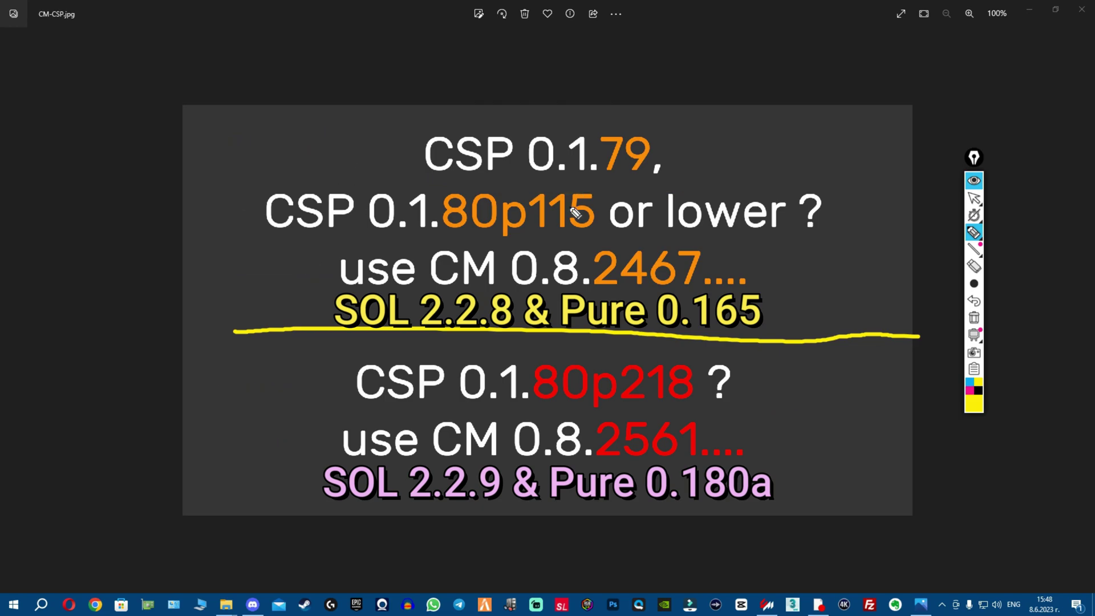
Step: Handwrite 0.165 beside the CSP 0.1.79 line with the yellow pen
mouse_move(698, 133)
mouse_down()
mouse_move(701, 164)
mouse_move(706, 147)
mouse_move(785, 128)
mouse_move(771, 174)
mouse_up()
click(716, 169)
mouse_move(819, 124)
mouse_down()
mouse_move(804, 165)
mouse_move(850, 162)
mouse_move(830, 171)
mouse_up()
drag(836, 126, 862, 125)
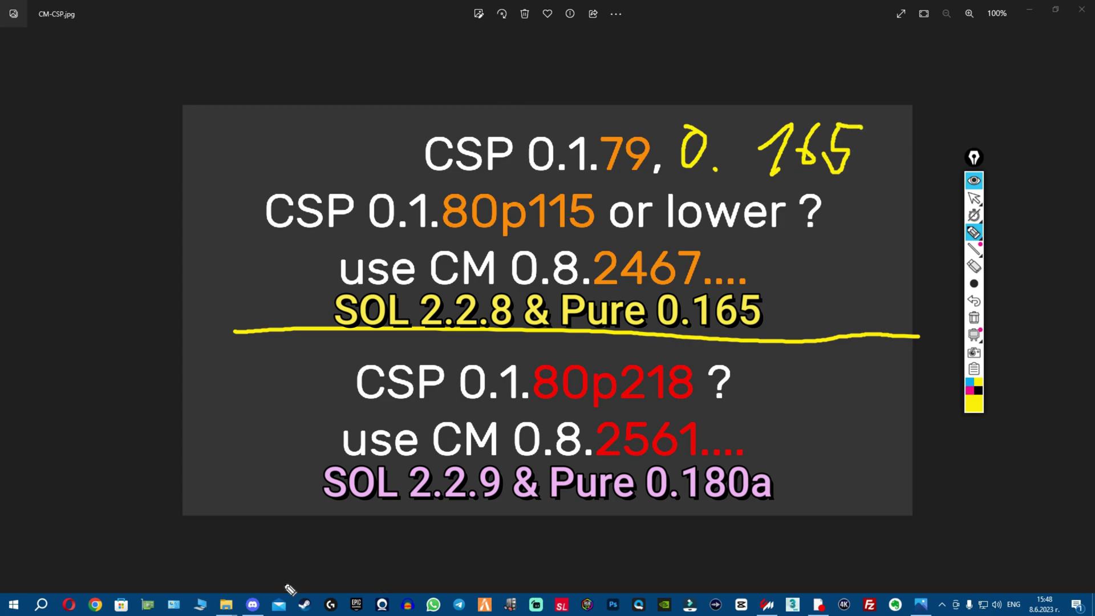
Step: Put the pen away, highlight the Sol 2.2.8 install guide link in Discord's releases channel, and return to the version image
click(973, 194)
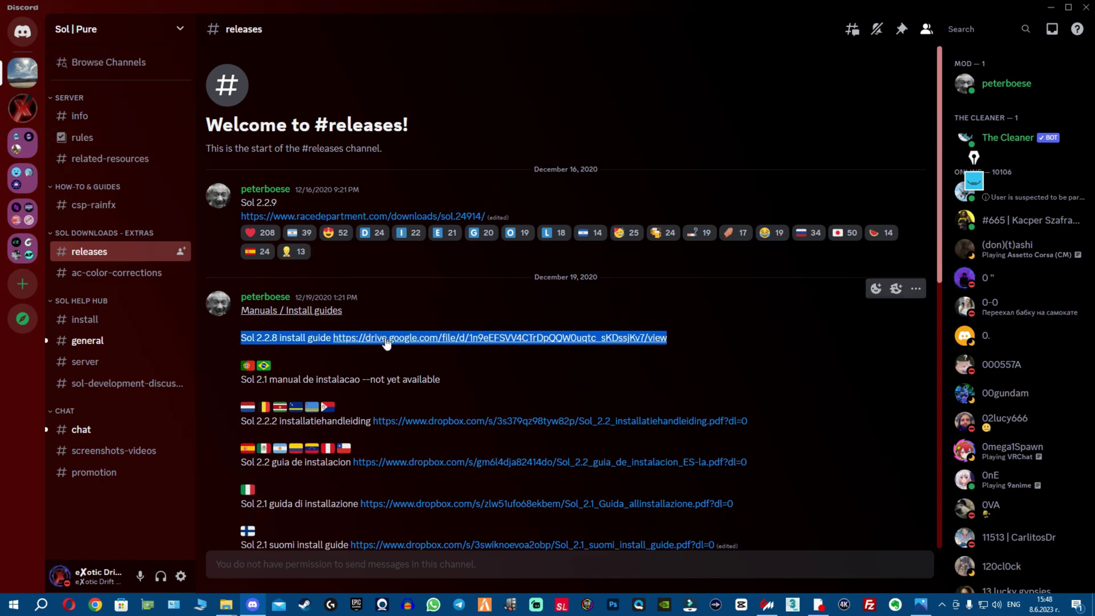
click(500, 334)
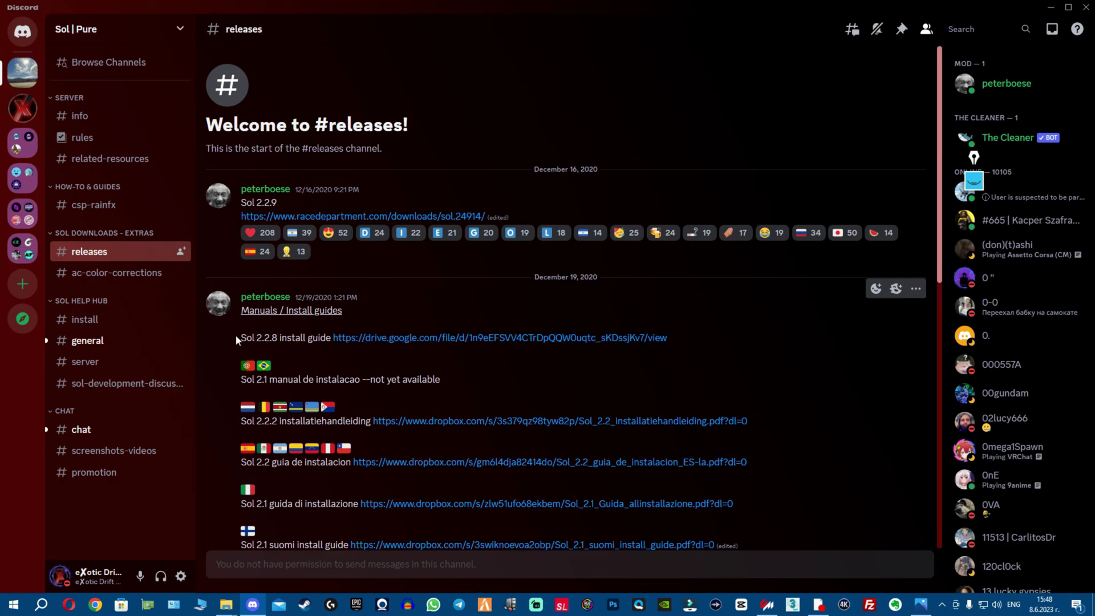
drag(237, 334, 687, 340)
click(707, 313)
click(253, 604)
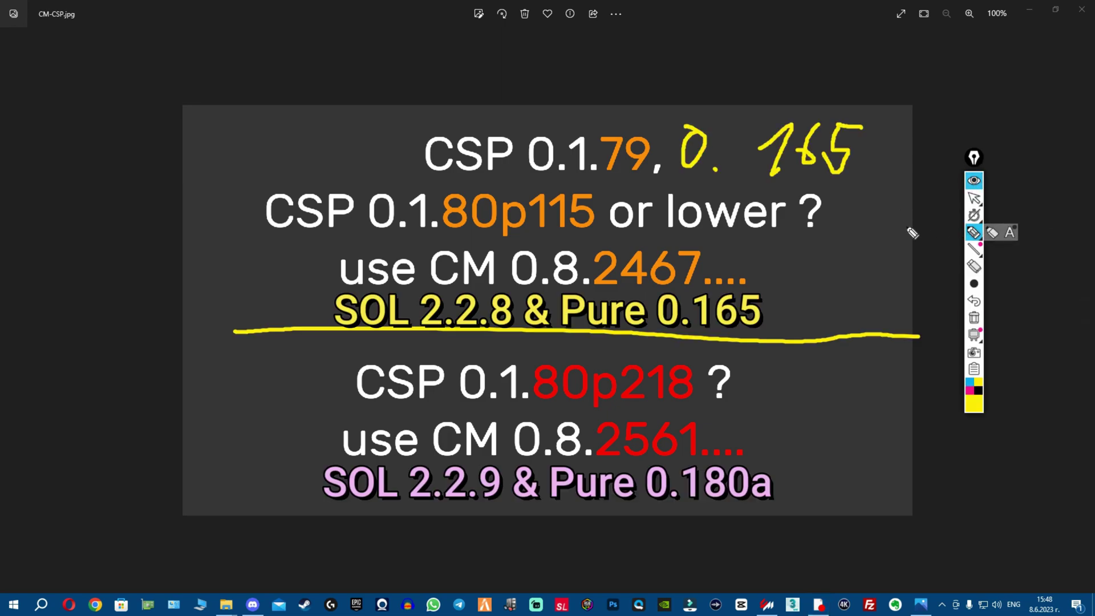
Step: Draw arrows at the three lines of the CSP 0.1.80p218 group, and clear all annotations from the image
mouse_move(220, 355)
mouse_down()
mouse_move(359, 378)
mouse_move(302, 403)
mouse_up()
mouse_move(194, 434)
mouse_down()
mouse_move(329, 438)
mouse_move(299, 454)
mouse_up()
drag(217, 493, 341, 493)
mouse_move(288, 475)
mouse_down()
mouse_move(338, 491)
mouse_move(329, 515)
mouse_up()
key(Delete)
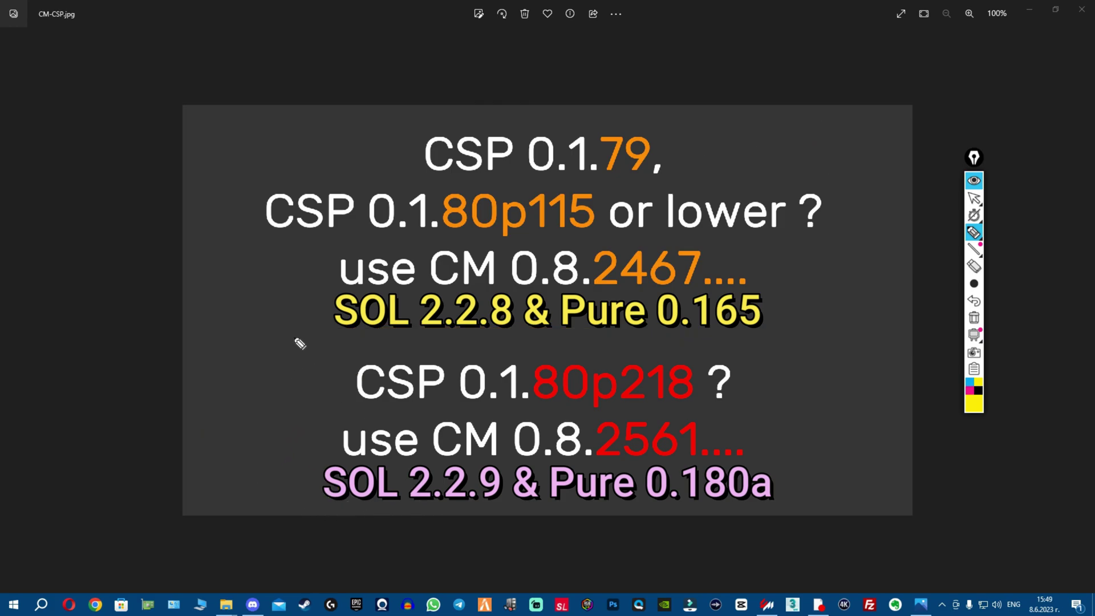
Step: Redraw the divider between the two version groups, and mark CM 0.8.2561 with an arrow and an underline
drag(251, 343, 874, 353)
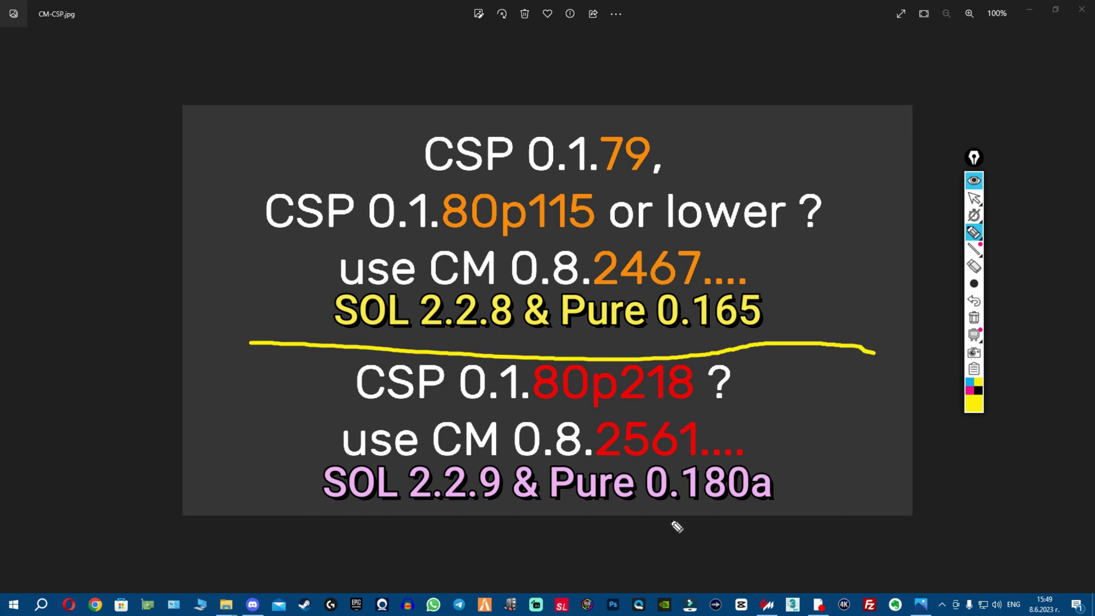
mouse_move(811, 419)
mouse_down()
mouse_move(726, 430)
mouse_move(749, 428)
mouse_move(752, 447)
mouse_up()
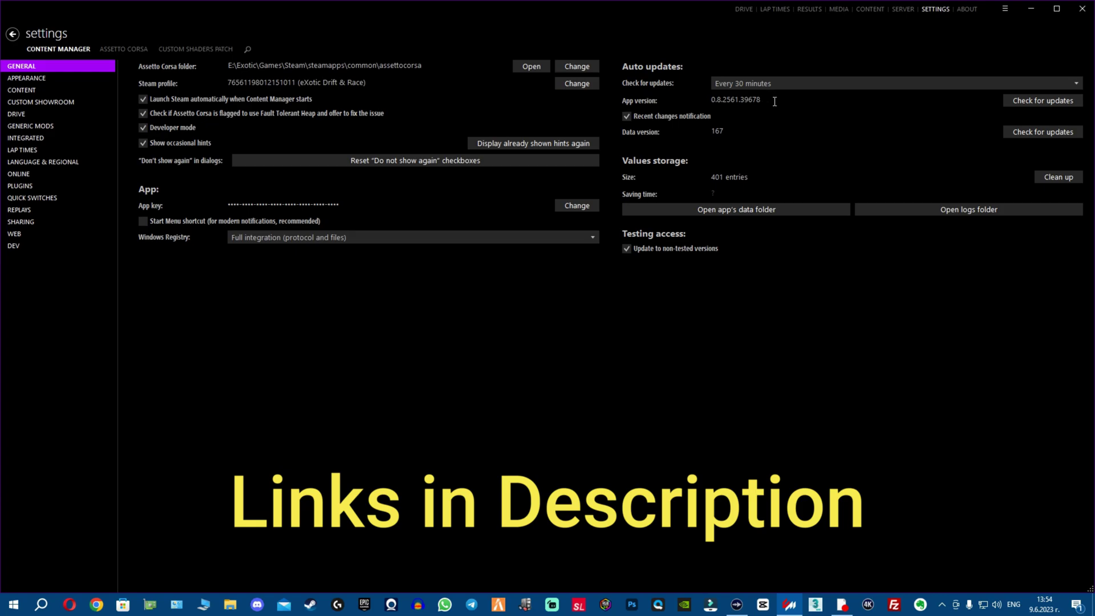
Step: In Content Manager's general settings, set the automatic update check to Disabled and highlight the app version
drag(775, 100, 691, 87)
click(775, 102)
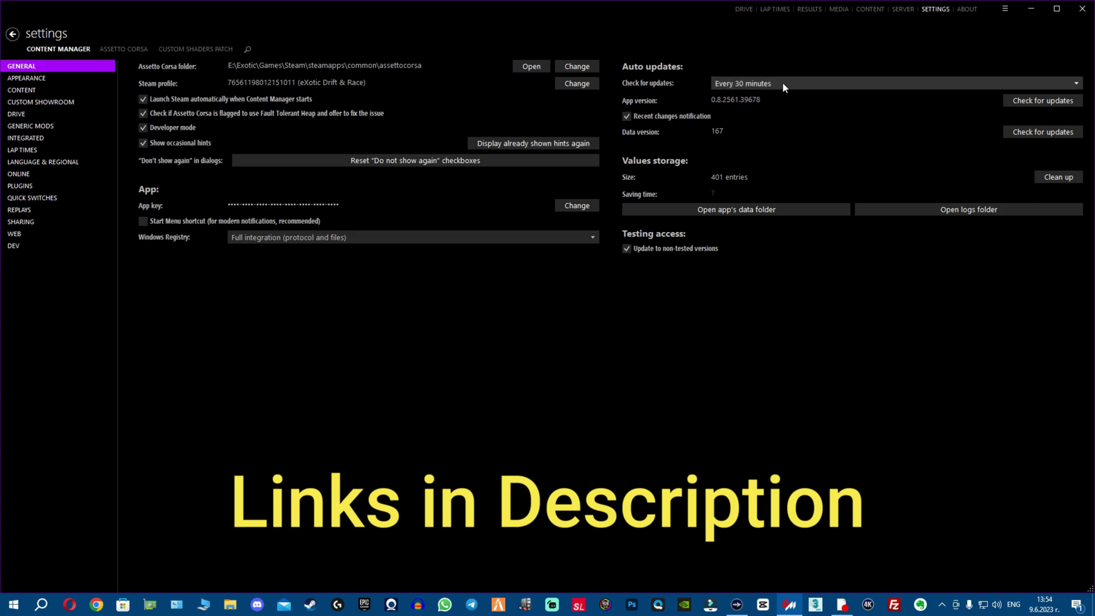
click(781, 84)
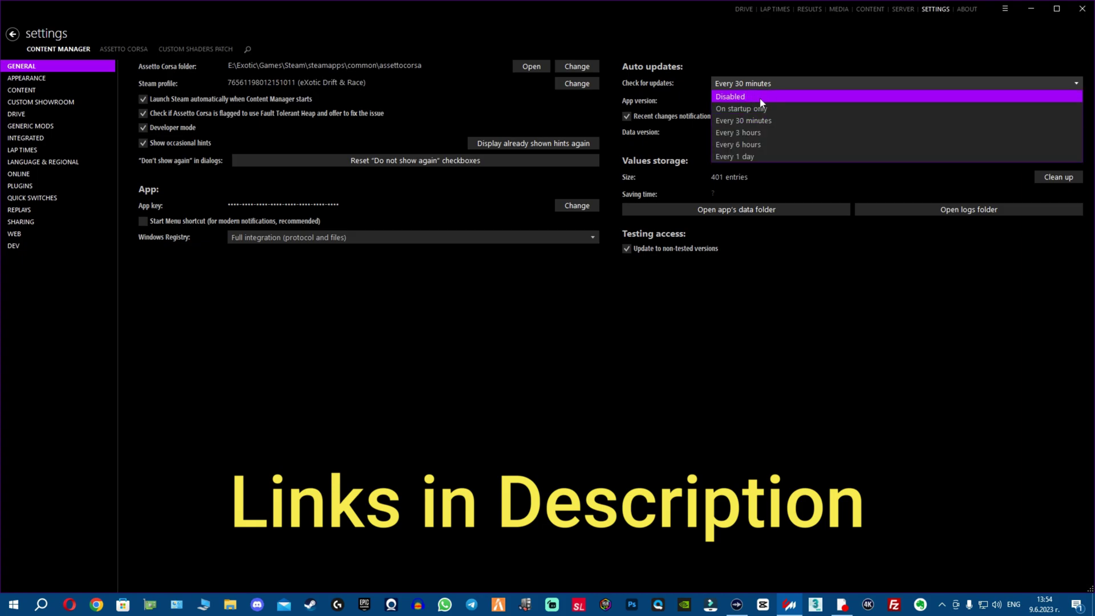
click(760, 98)
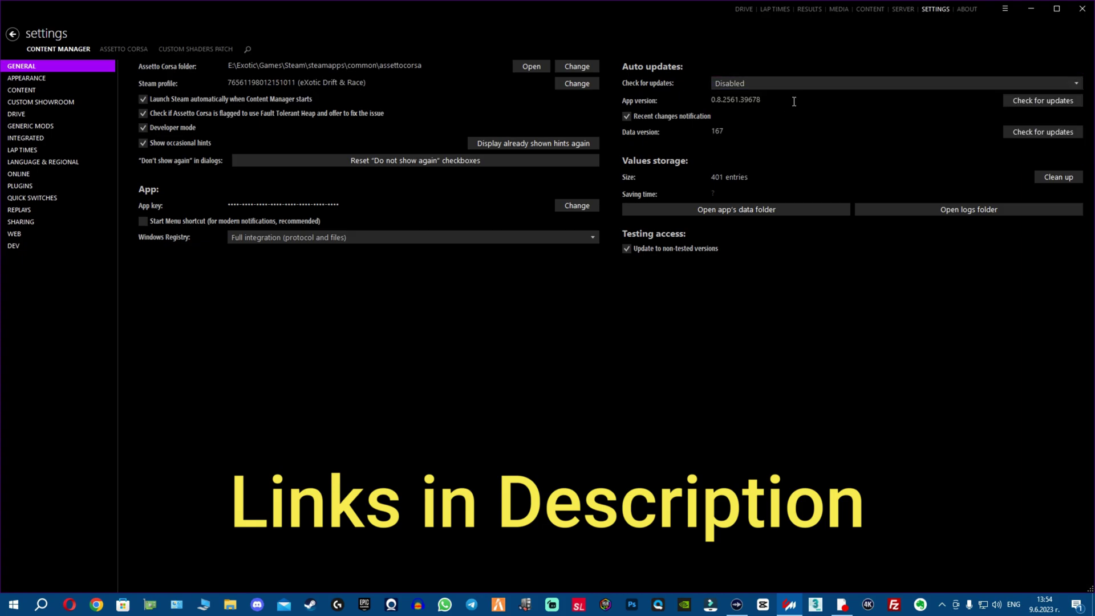
drag(792, 101, 706, 98)
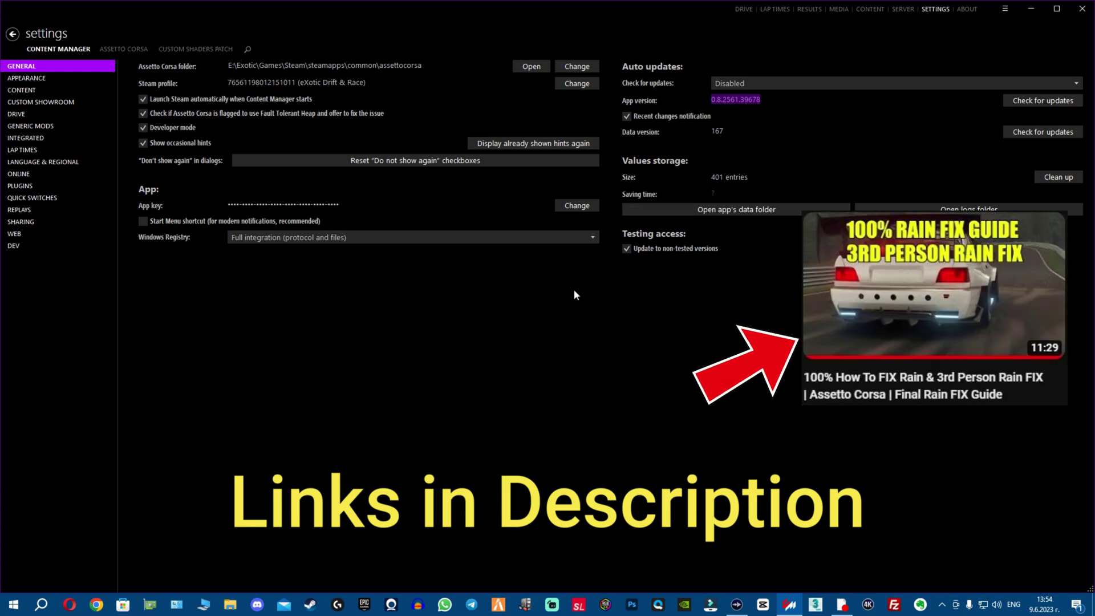
click(614, 283)
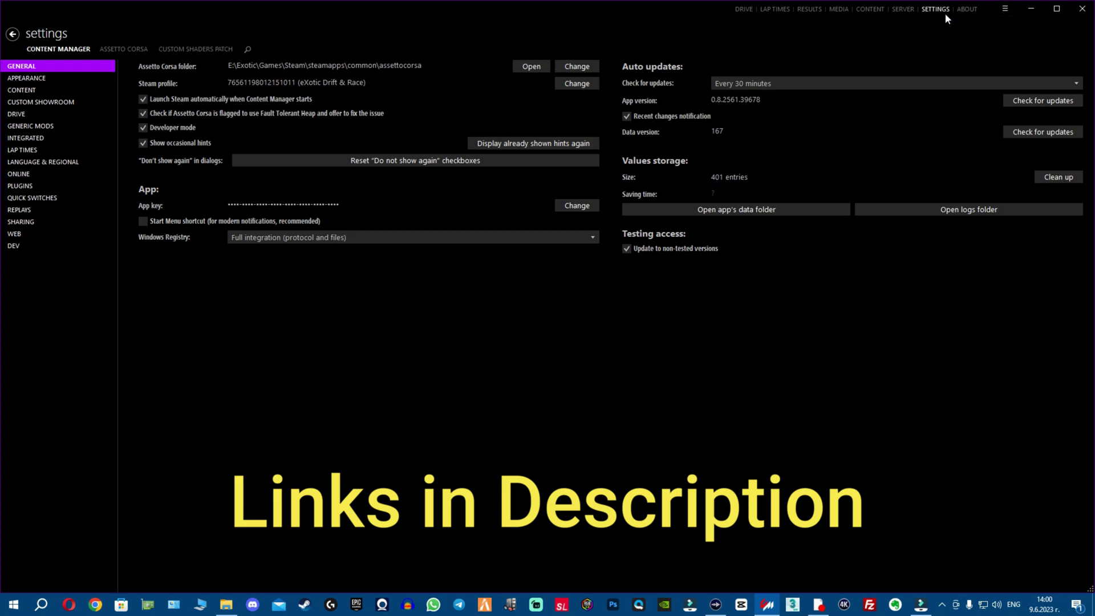
Step: Check the app version number in Content Manager's general settings
drag(771, 96, 700, 94)
click(734, 101)
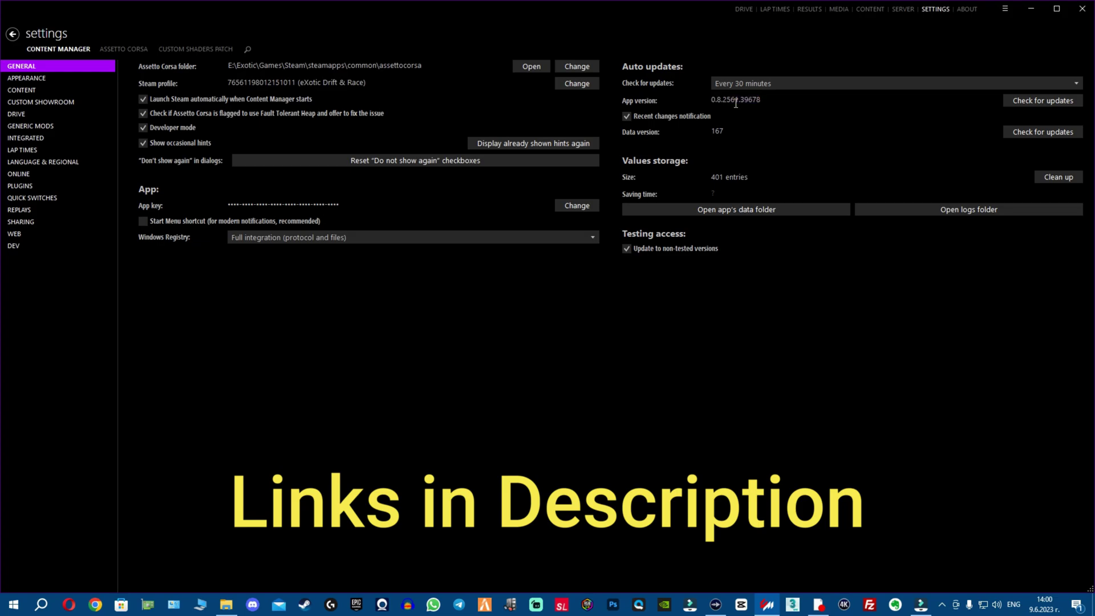
double_click(777, 97)
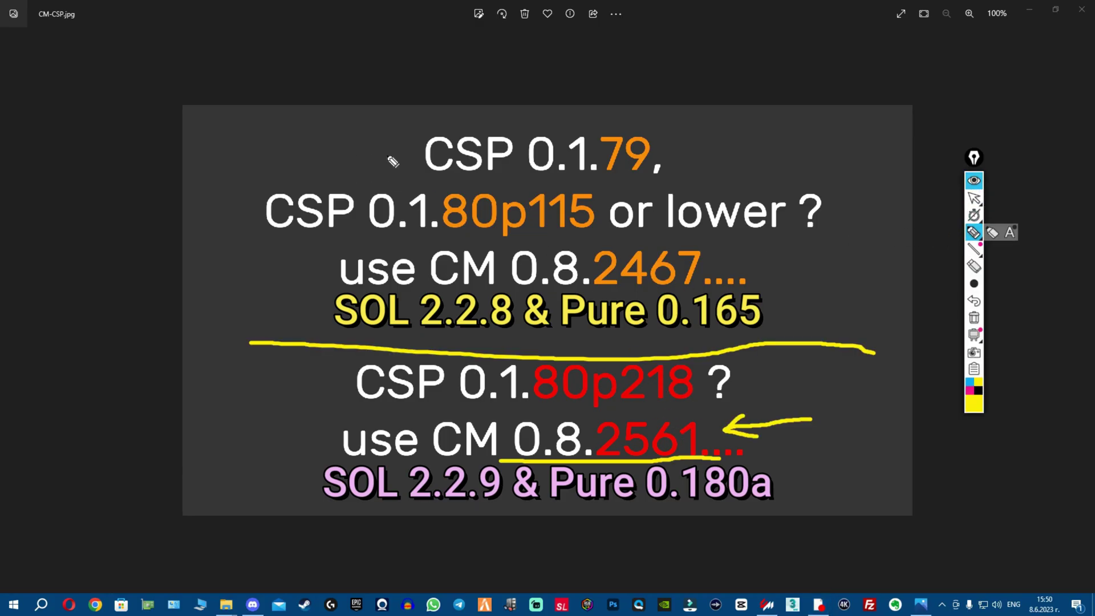
Step: On the version image, circle the upper group and draw arrows at CSP 0.1.79, CM 0.8.2467 and CSP 0.1.80p218
mouse_move(563, 120)
mouse_down()
mouse_move(419, 133)
mouse_move(242, 237)
mouse_move(333, 302)
mouse_move(632, 328)
mouse_move(870, 275)
mouse_move(762, 150)
mouse_move(551, 121)
mouse_up()
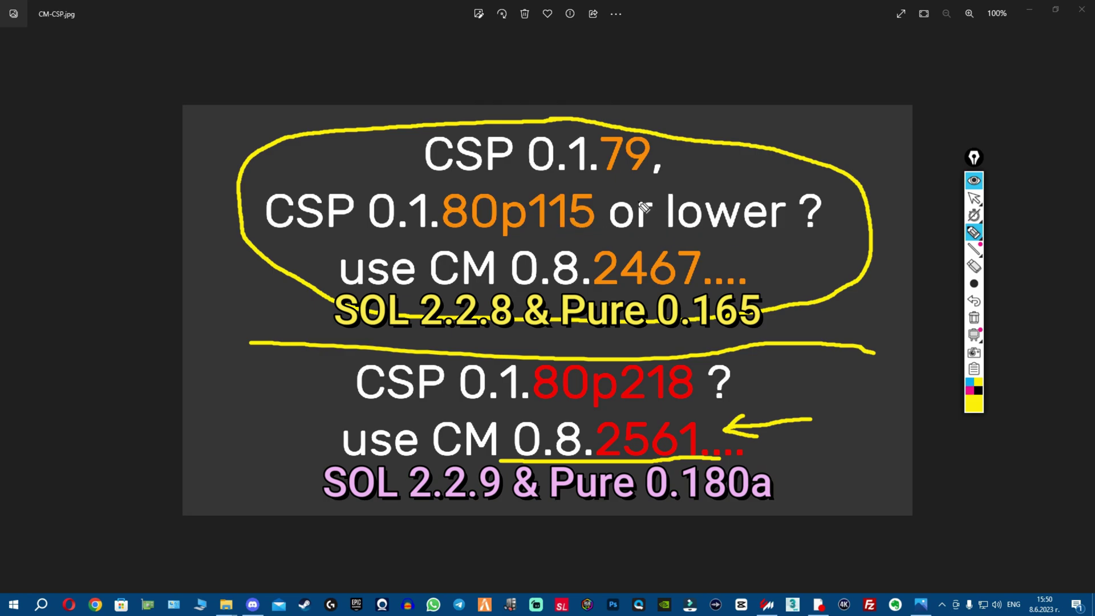
mouse_move(730, 162)
mouse_down()
mouse_move(664, 151)
mouse_move(683, 170)
mouse_move(692, 133)
mouse_up()
mouse_move(824, 244)
mouse_down()
mouse_move(741, 271)
mouse_move(752, 248)
mouse_up()
drag(742, 272, 779, 284)
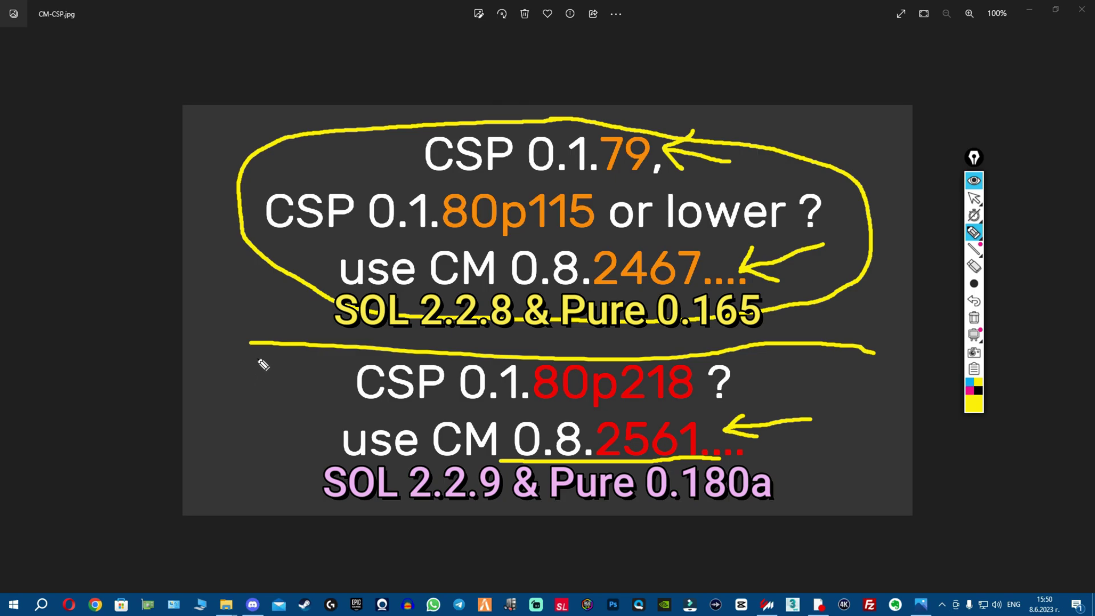
drag(214, 398, 325, 385)
mouse_move(299, 374)
mouse_down()
mouse_move(317, 379)
mouse_move(302, 407)
mouse_up()
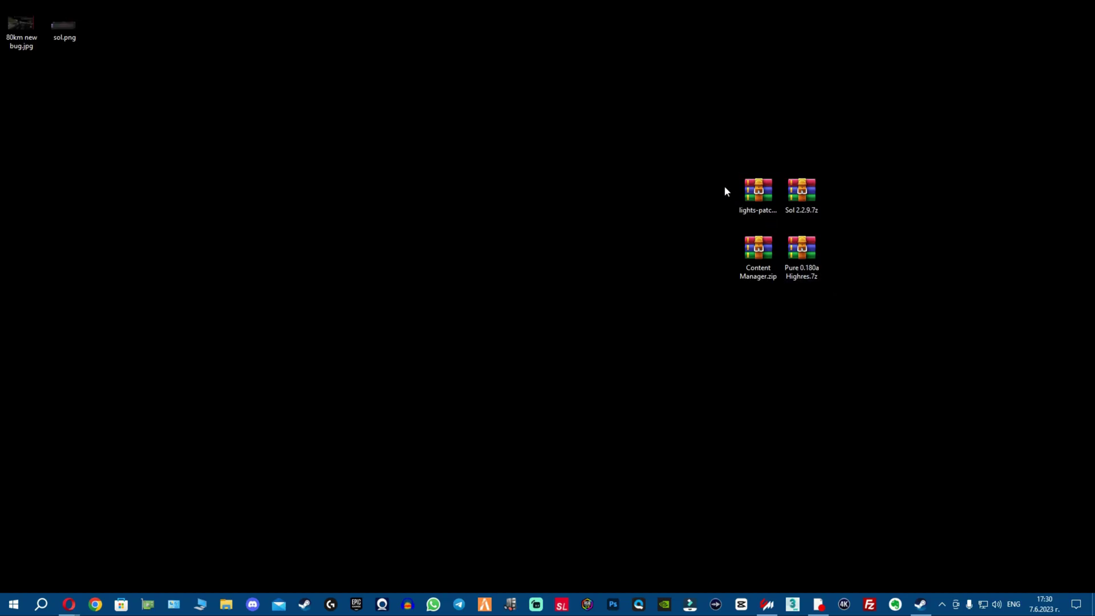
Step: Select the lights patch, Sol 2.2.9, Content Manager and Pure 0.180a archives on the desktop, and clear the selection
drag(713, 163, 842, 294)
click(833, 303)
click(818, 182)
Step: Switch to Opera, view the Sol 2.2.9 page on RaceDepartment, and bring up the logged-out window of the same page
mouse_move(69, 604)
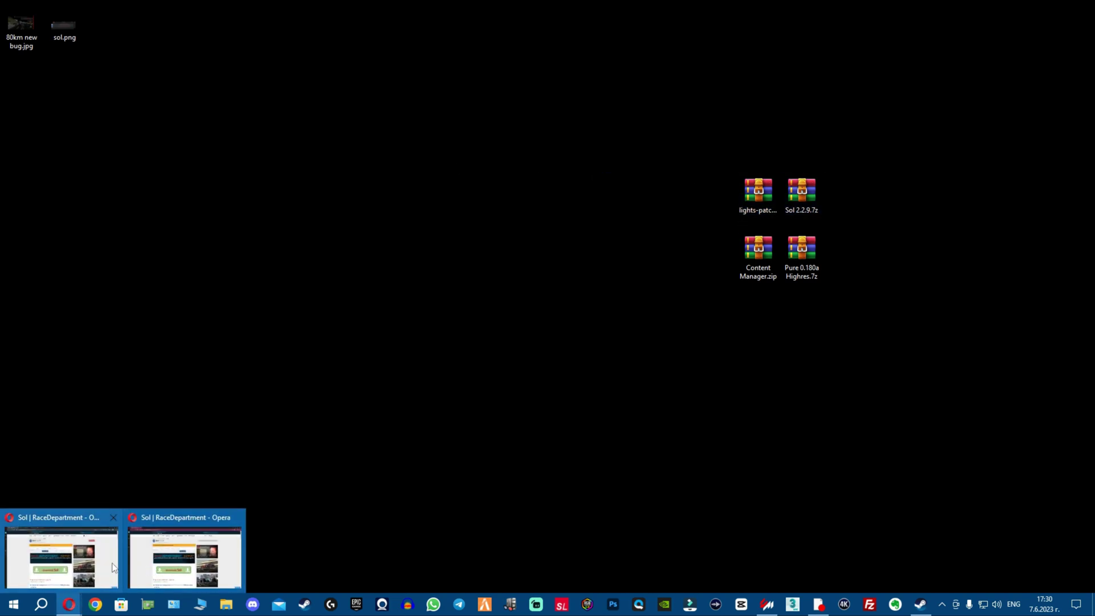
click(96, 562)
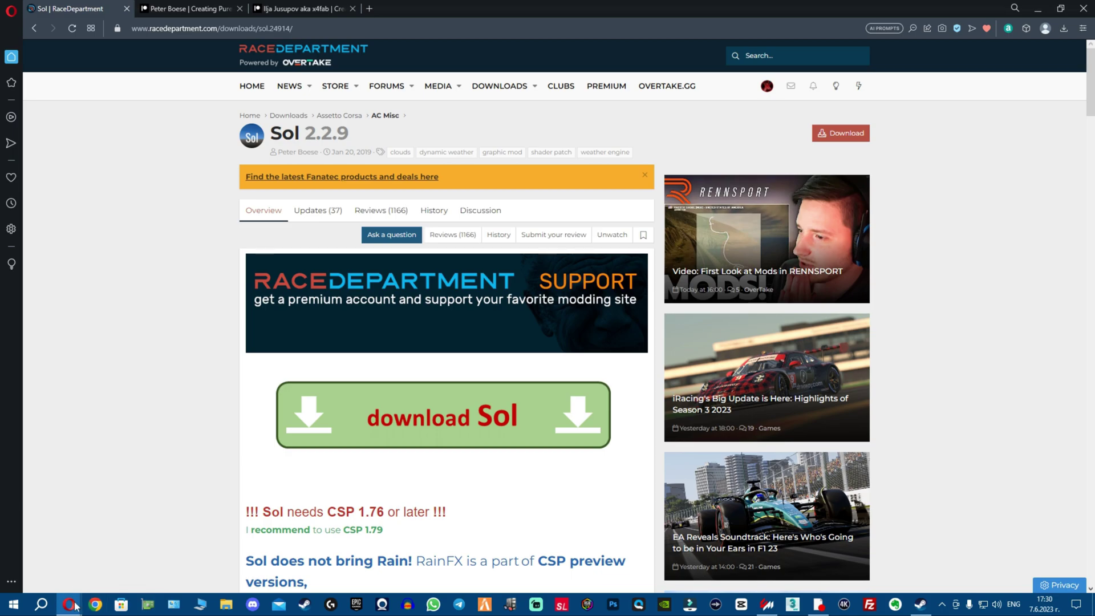
mouse_move(75, 608)
click(183, 549)
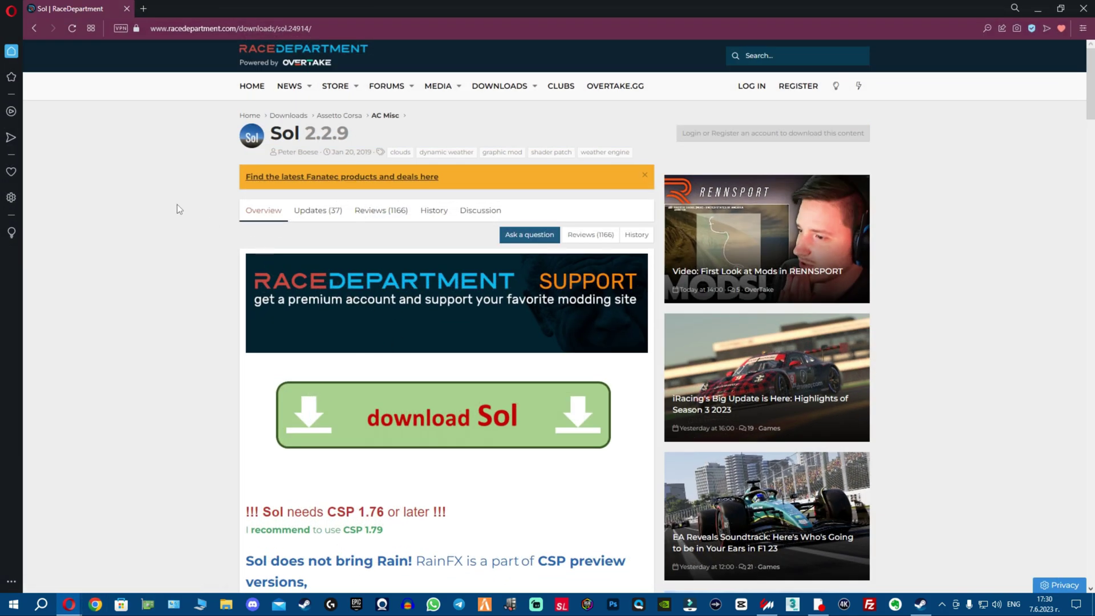
Step: Start a RaceDepartment registration with the basic account type and look over the required fields of the form
click(802, 87)
scroll(553, 314, down, 12)
scroll(576, 365, up, 2)
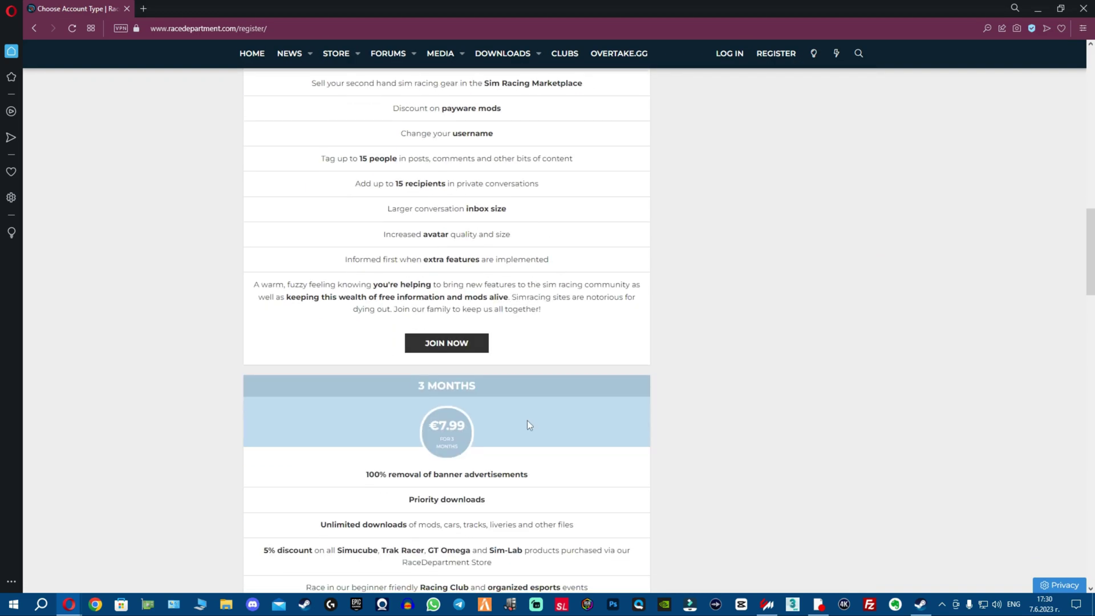
scroll(570, 399, down, 20)
scroll(548, 383, down, 4)
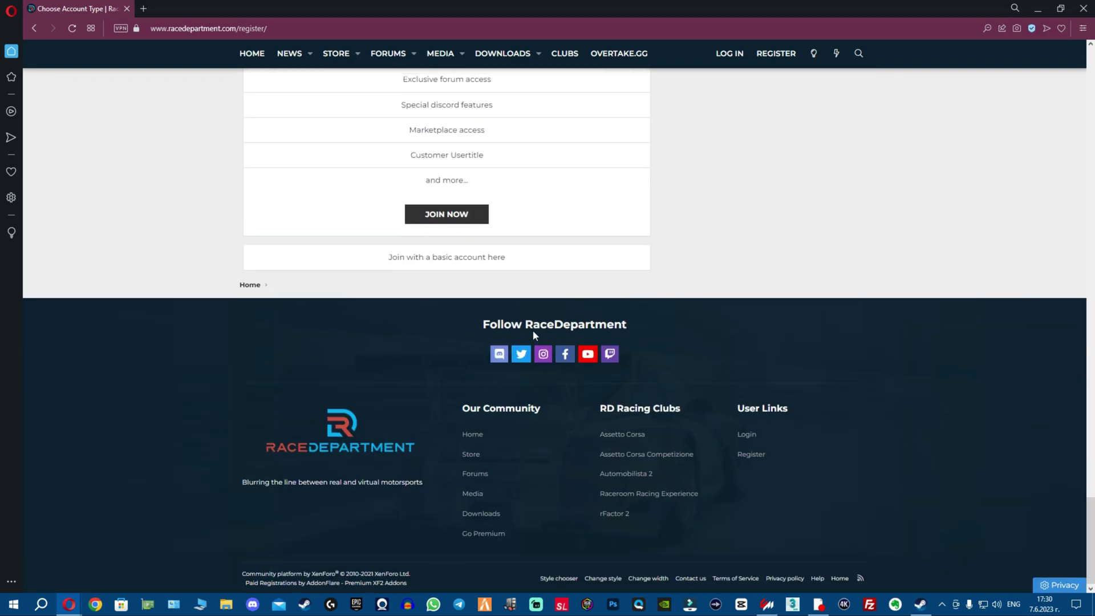
scroll(533, 337, up, 2)
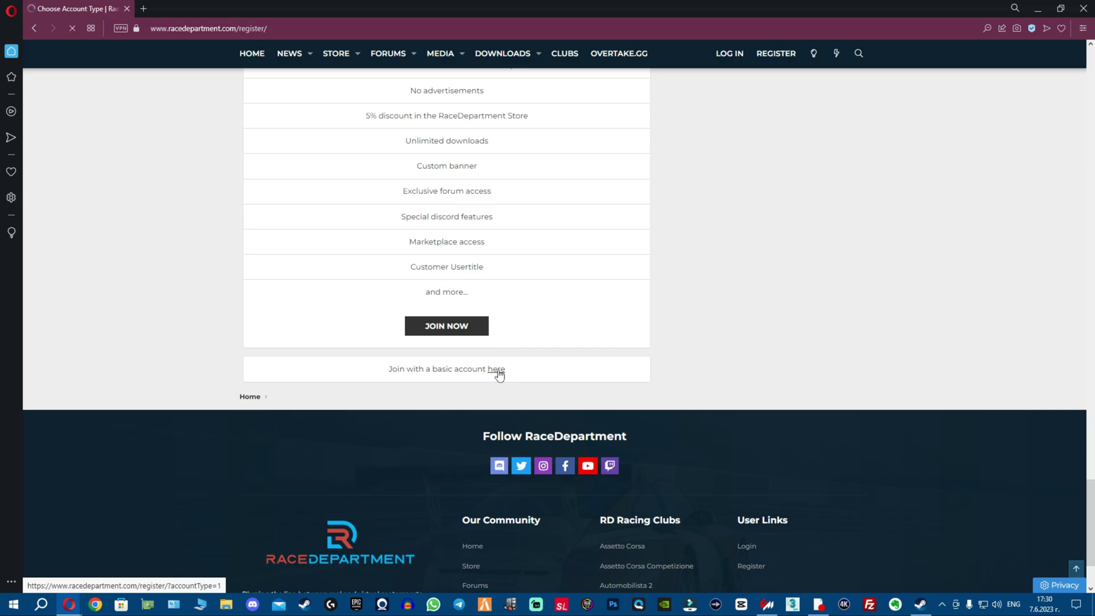
scroll(505, 314, down, 6)
scroll(346, 408, up, 5)
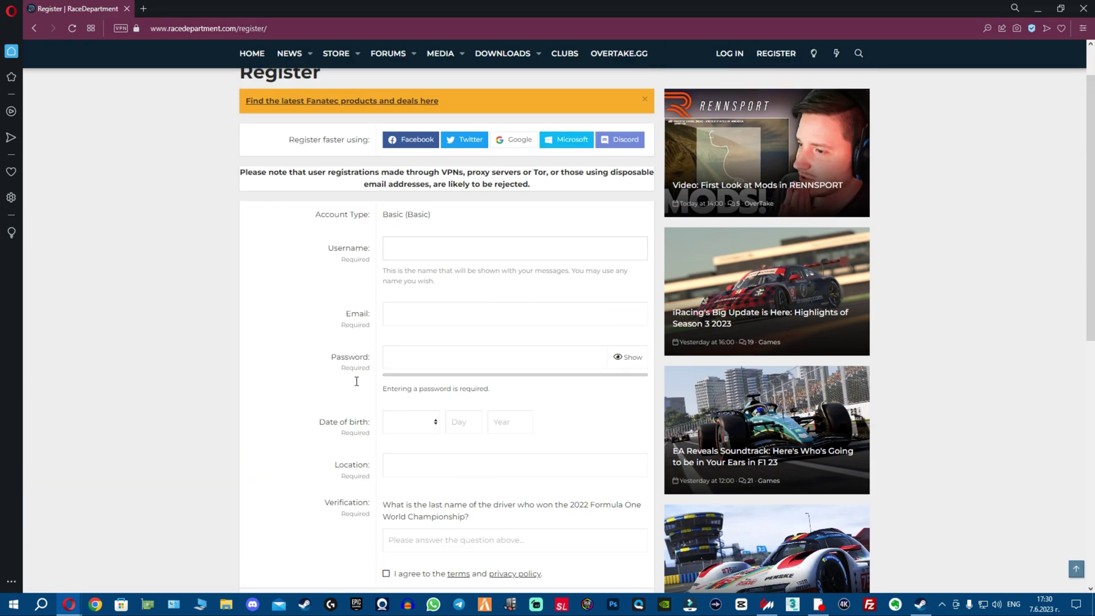
scroll(502, 385, up, 1)
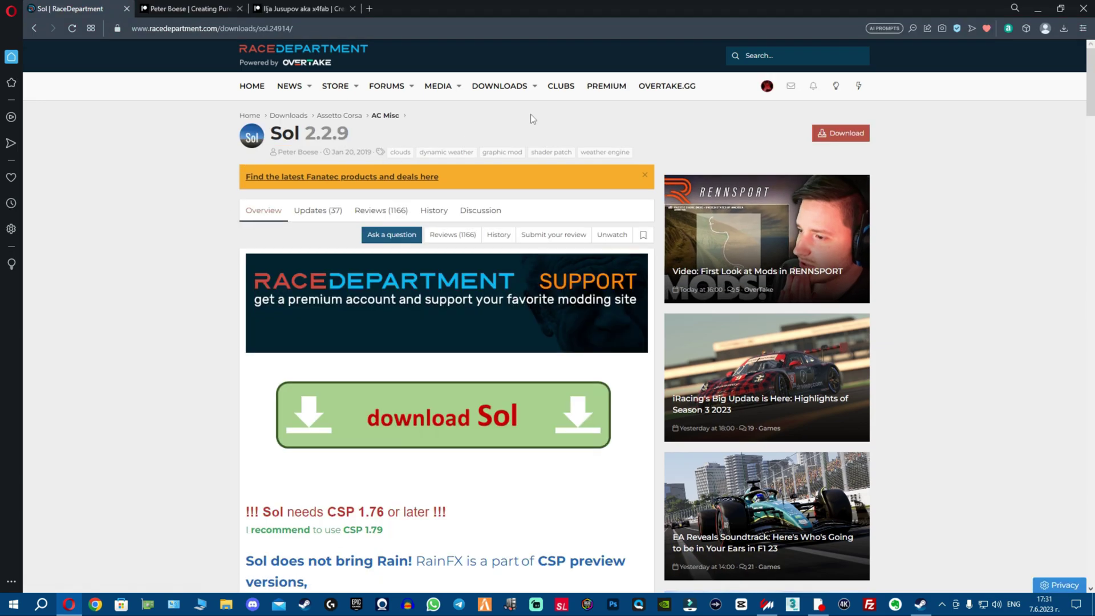
Step: Download the Sol 2.2.9 install guide PDF from the RaceDepartment page and open it at its Mega and Mediafire download links
click(849, 131)
click(978, 73)
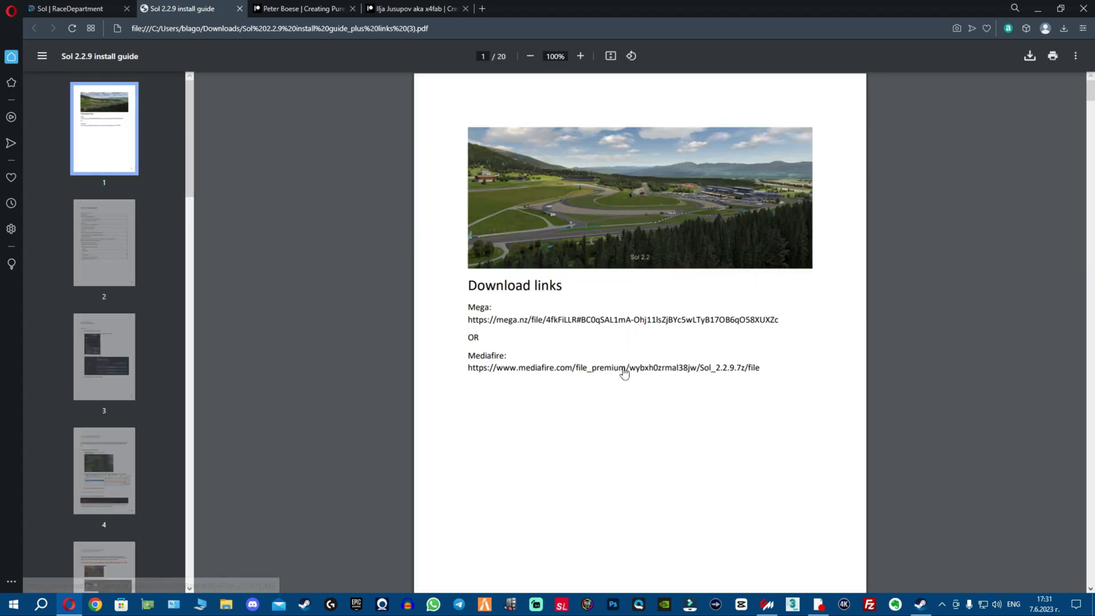
click(629, 331)
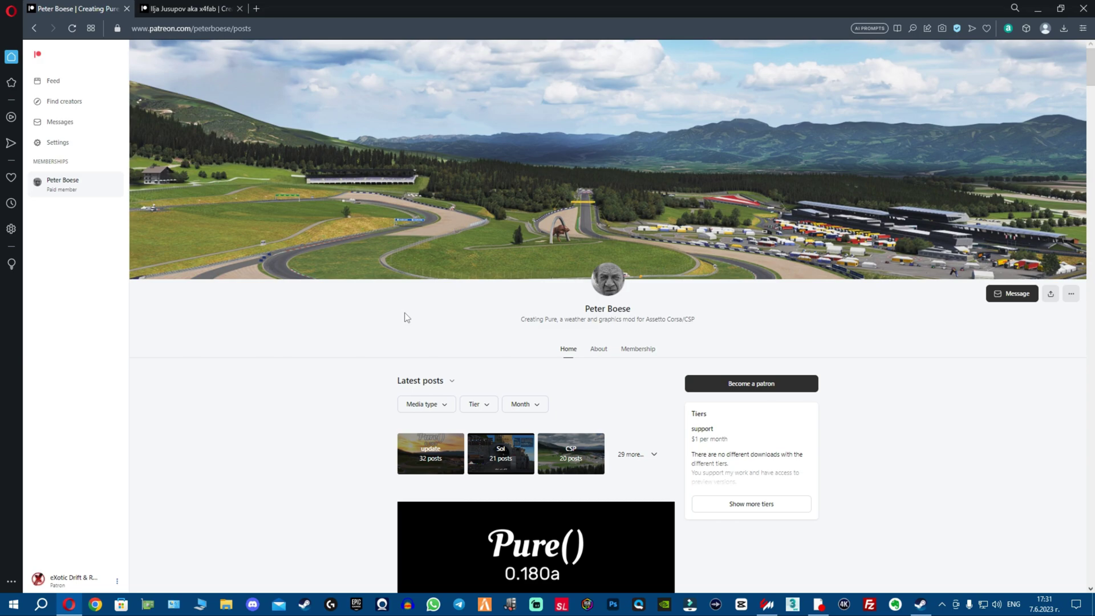
Step: Look over the Pure creator's Patreon page, highlight the text of the $1 per month support tier, and clear the selection
scroll(387, 305, down, 4)
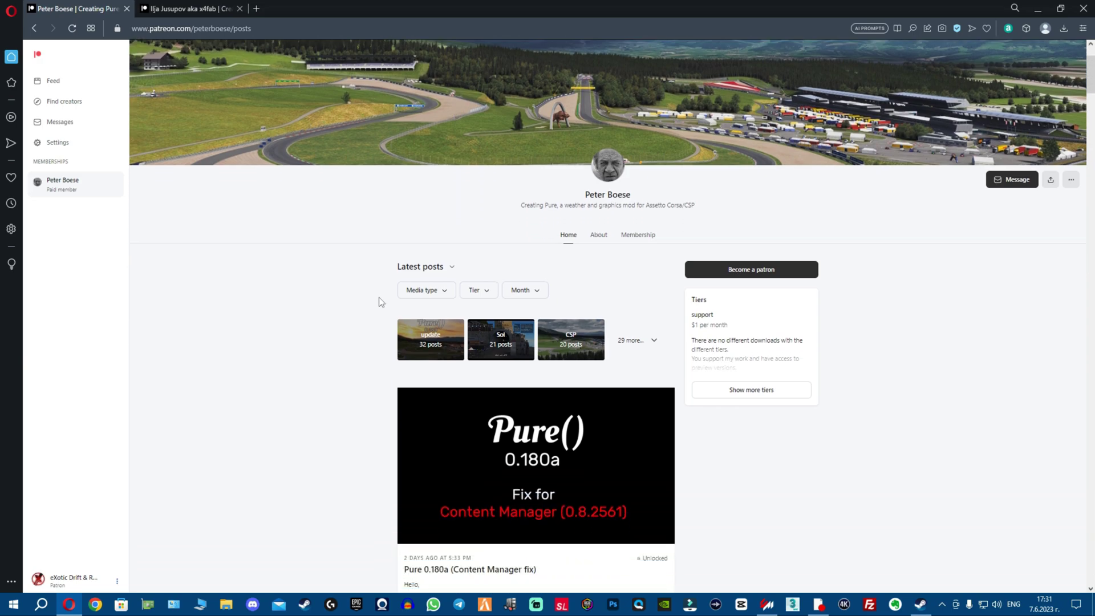
scroll(342, 285, up, 2)
scroll(695, 278, down, 1)
drag(747, 273, 691, 255)
click(912, 283)
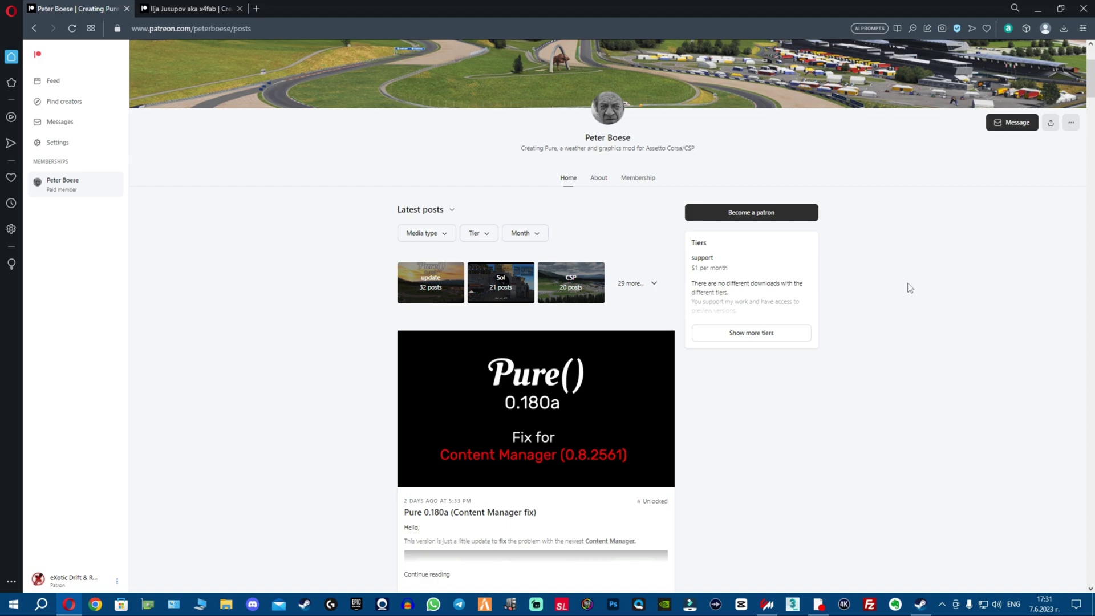
Step: Examine the Pure 0.180a (Content Manager fix) post and return to the start of the Patreon page
scroll(901, 308, down, 3)
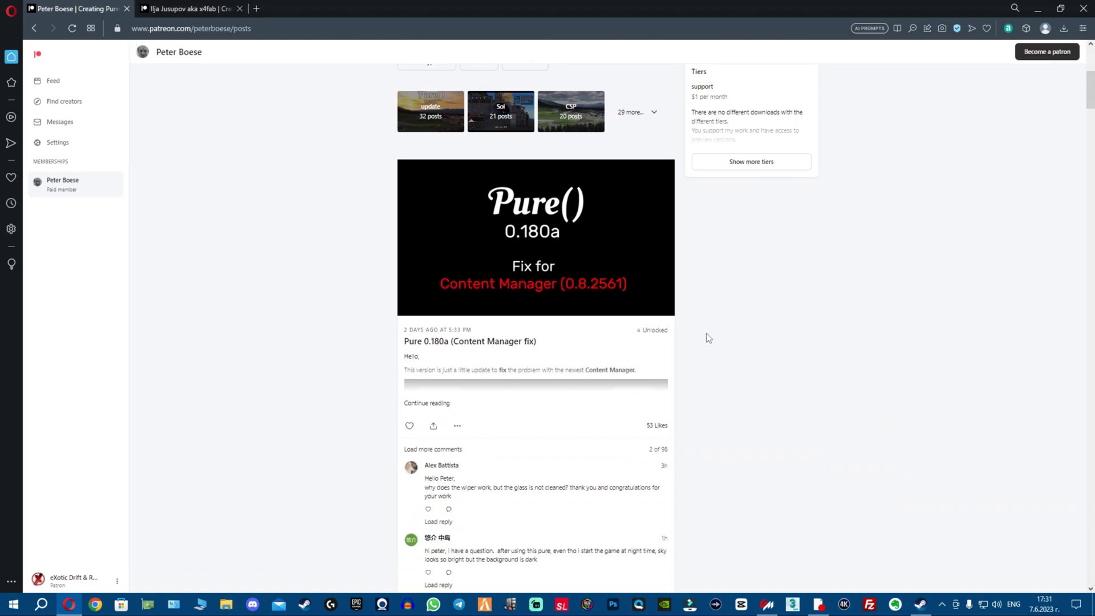
scroll(682, 340, up, 1)
scroll(472, 409, up, 1)
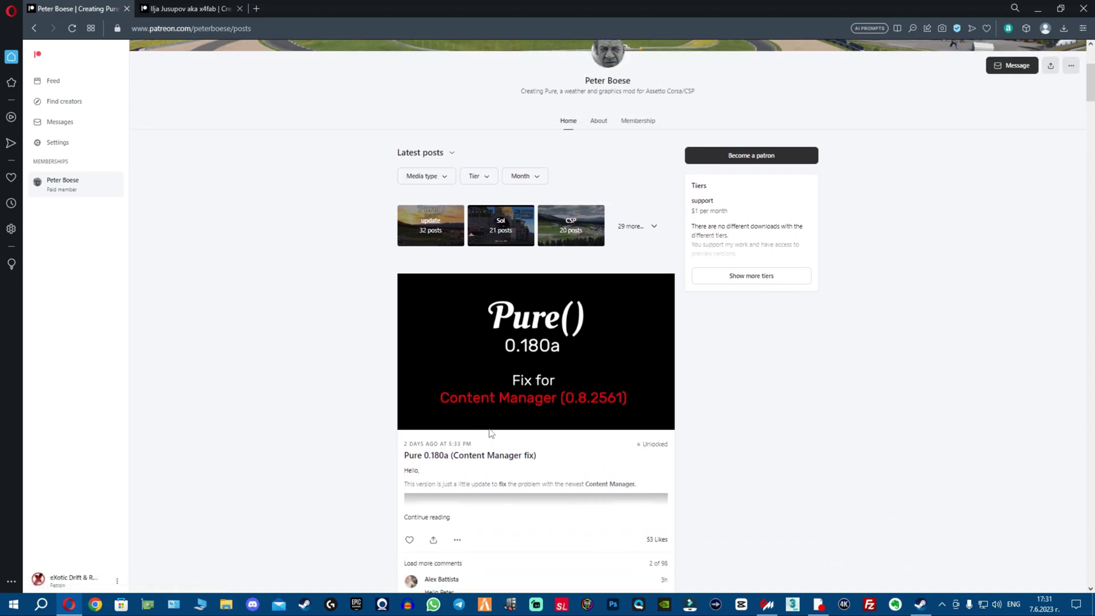
scroll(581, 480, up, 1)
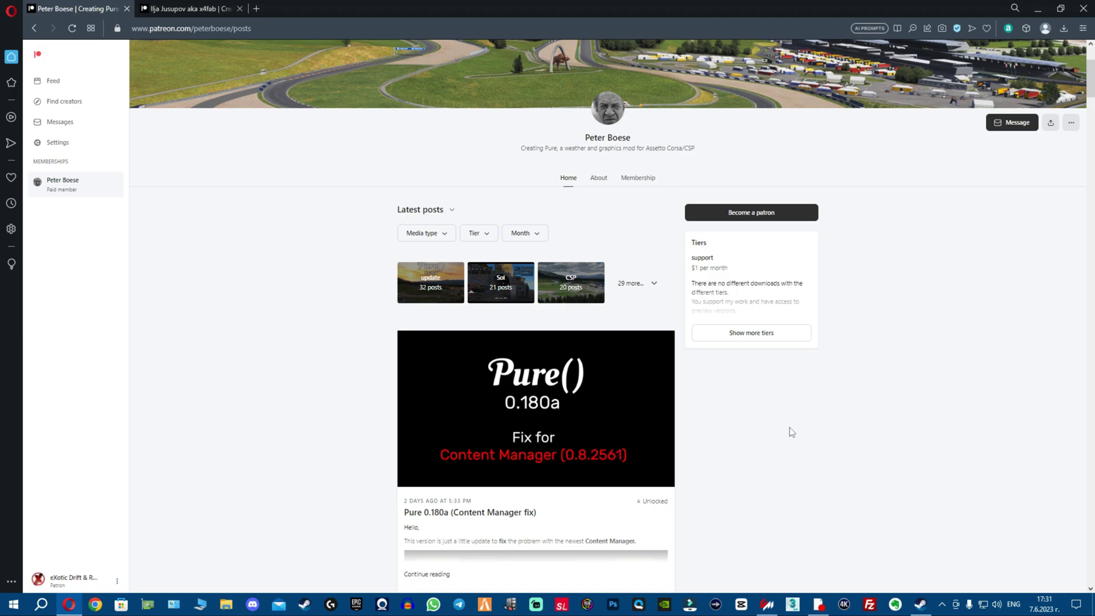
scroll(789, 431, up, 3)
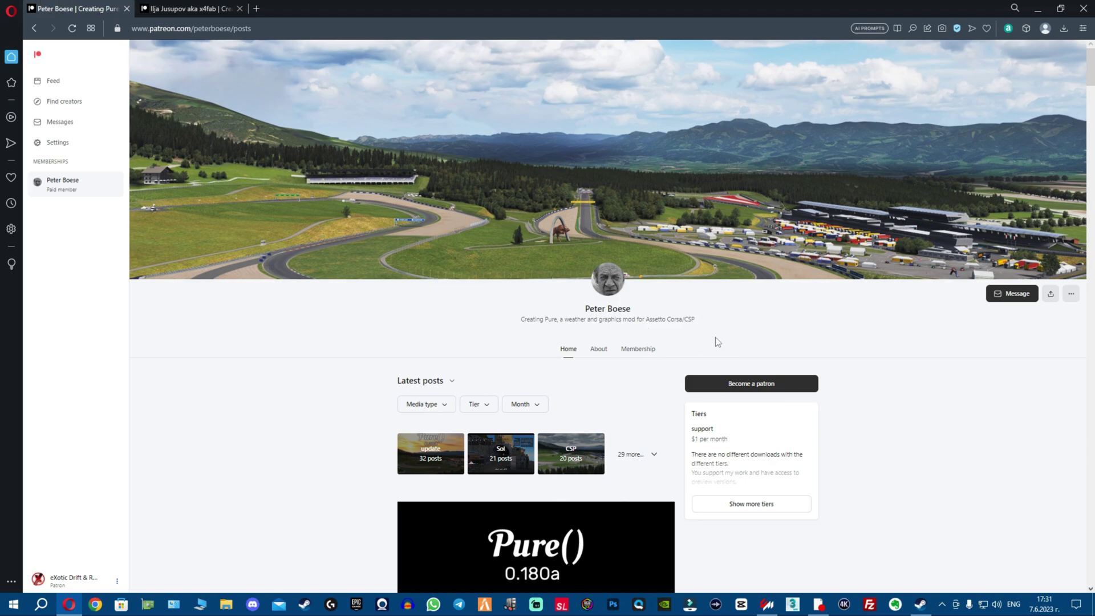
Step: Close the Pure creator's page and look over the Patreon page of the CSP developer x4fab
key(ctrl+w)
scroll(755, 292, up, 3)
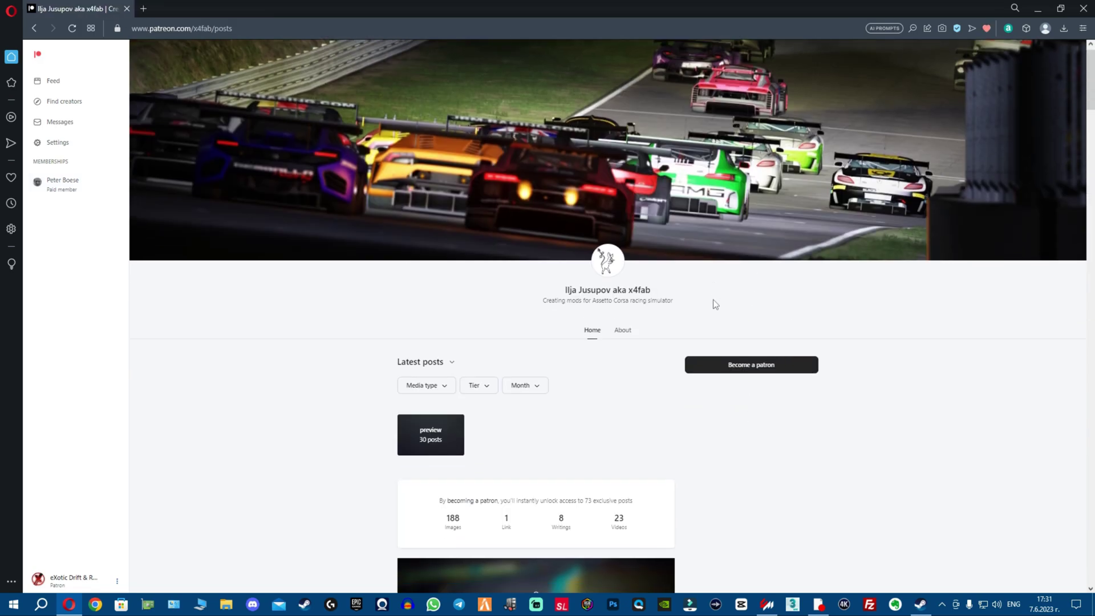
scroll(709, 293, down, 1)
scroll(659, 252, down, 3)
scroll(690, 301, up, 1)
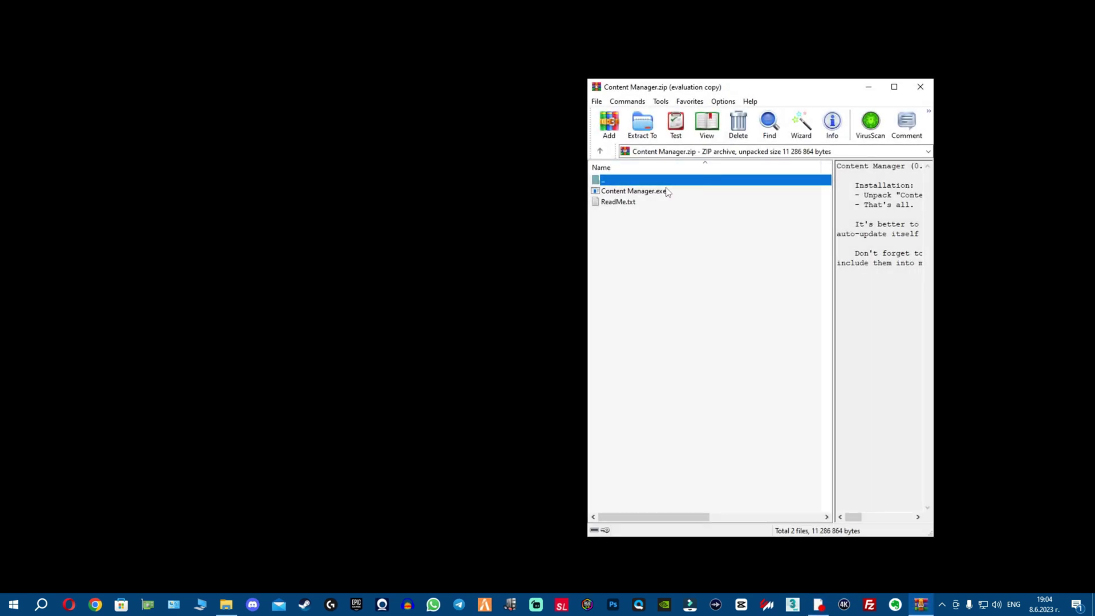
Step: Extract Content Manager.exe from Content Manager.zip onto the desktop and close the archive
click(692, 194)
drag(466, 84, 528, 35)
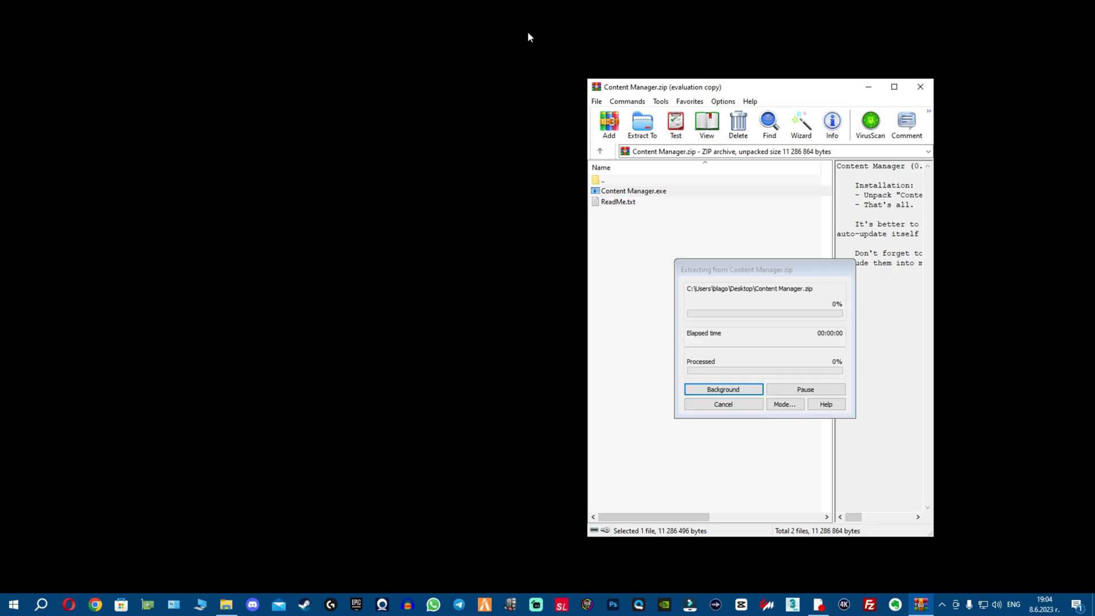
click(920, 86)
drag(698, 140, 852, 314)
click(601, 36)
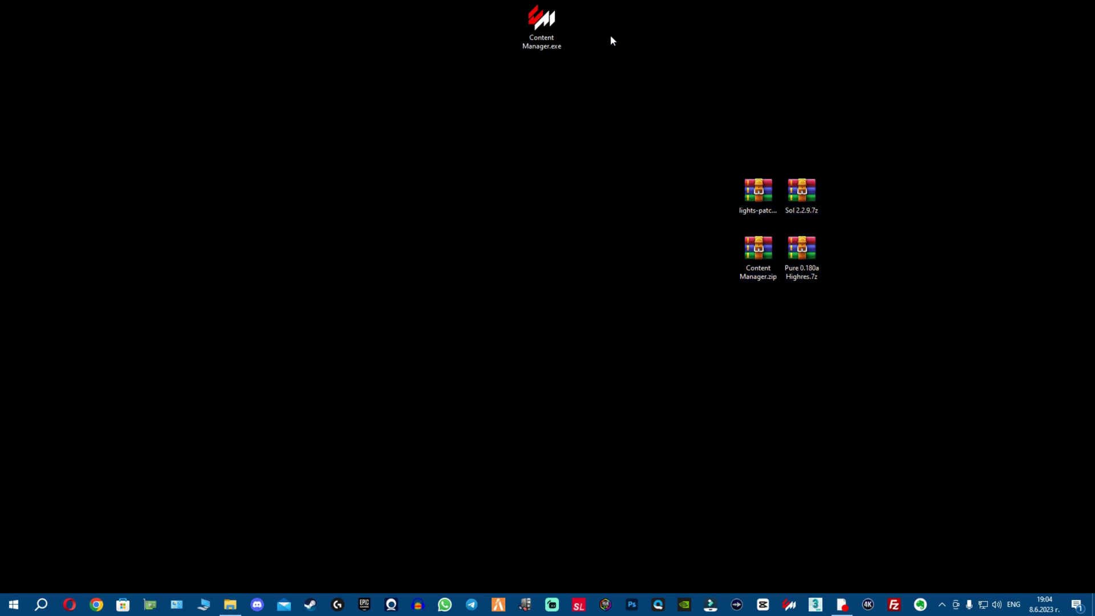
Step: Reposition Content Manager.exe on the desktop and set Content Manager.zip aside, away from the other archives
drag(541, 23, 627, 34)
click(689, 159)
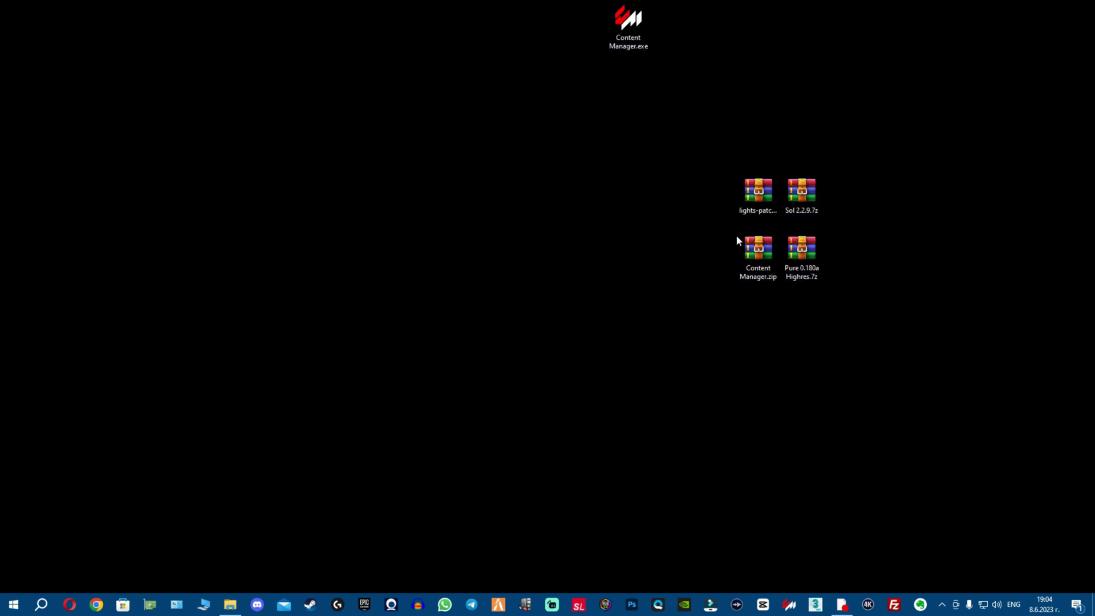
drag(752, 246, 968, 18)
Step: Launch Content Manager, request the Custom Shaders Patch reinstall in its settings, and close the program
double_click(633, 31)
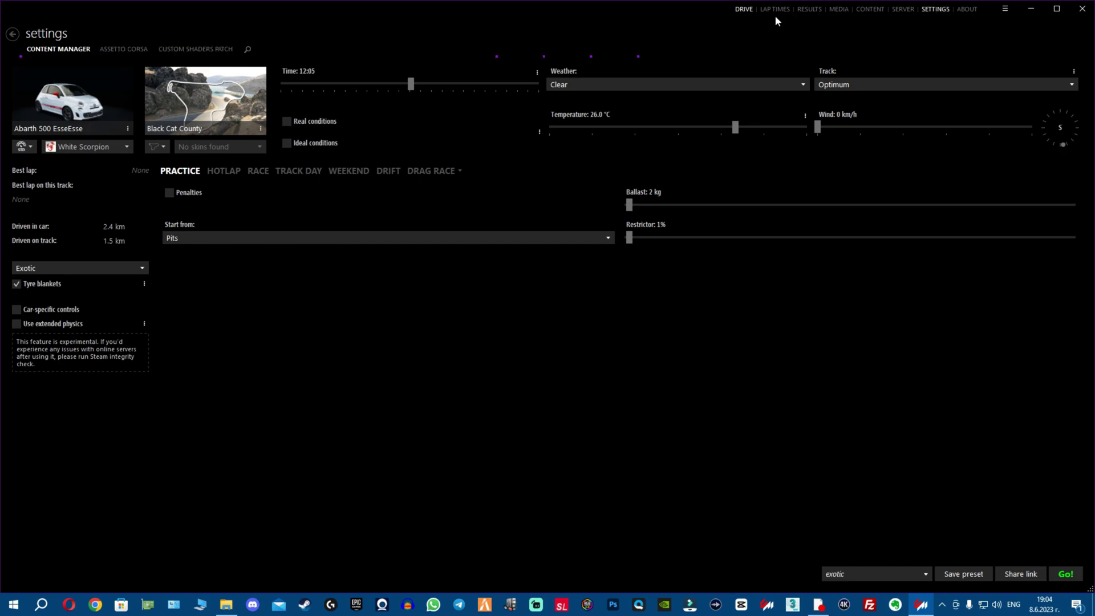
click(943, 7)
click(196, 50)
click(516, 357)
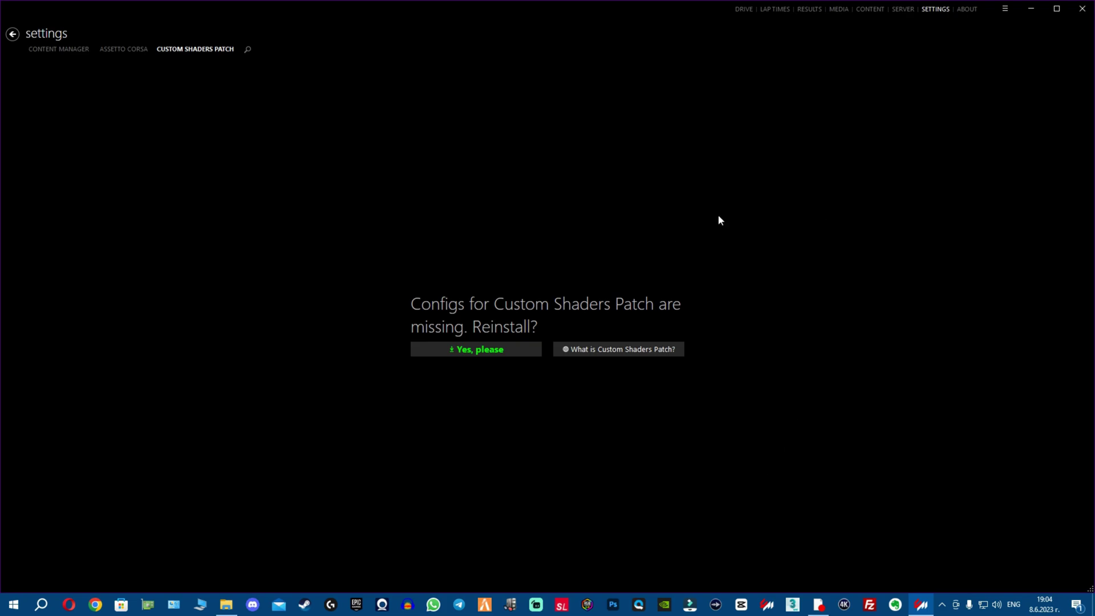
click(1078, 7)
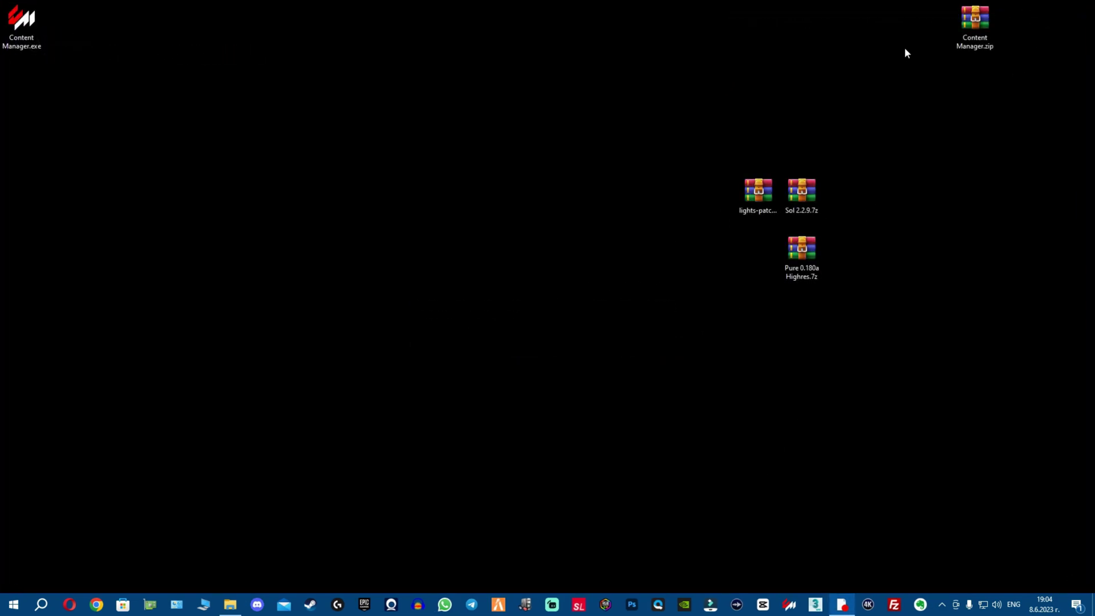
Step: Reopen Content Manager, reinstall the missing Custom Shaders Patch configs, and close the program
double_click(29, 26)
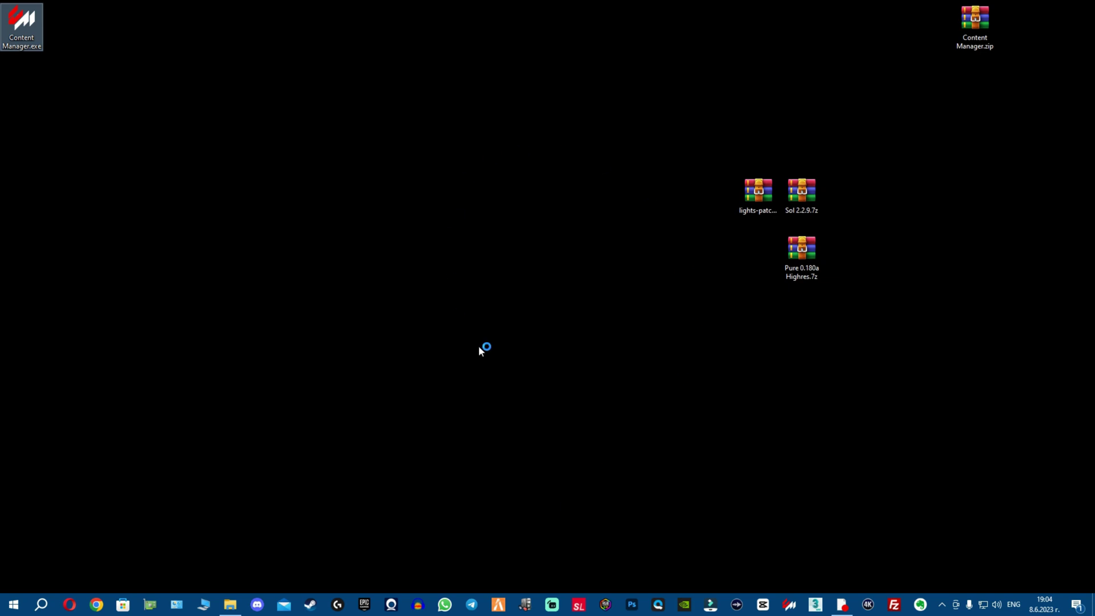
click(503, 350)
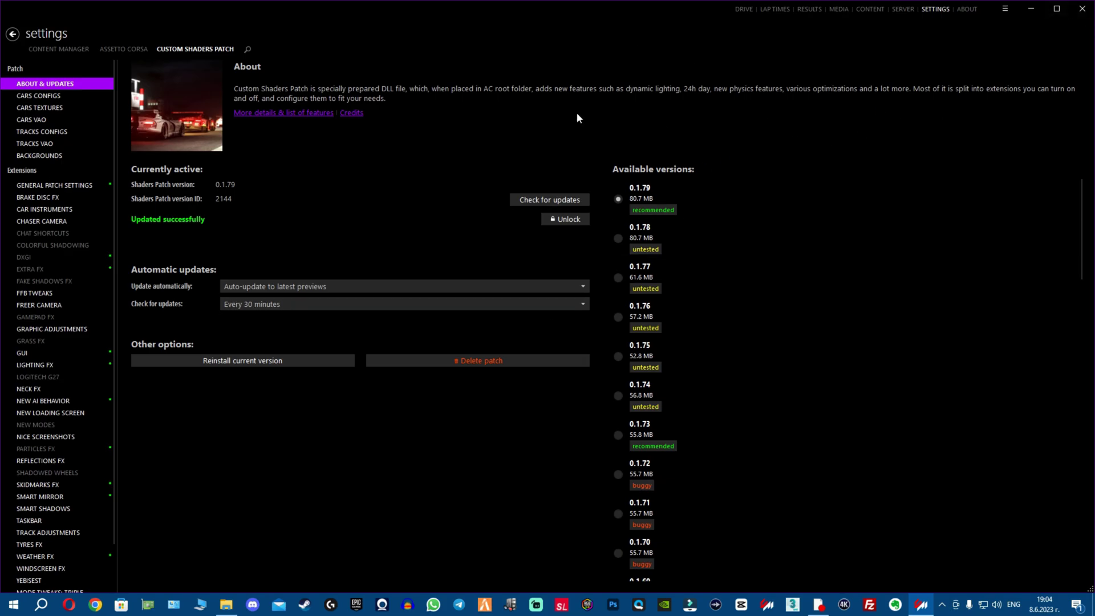
click(1081, 8)
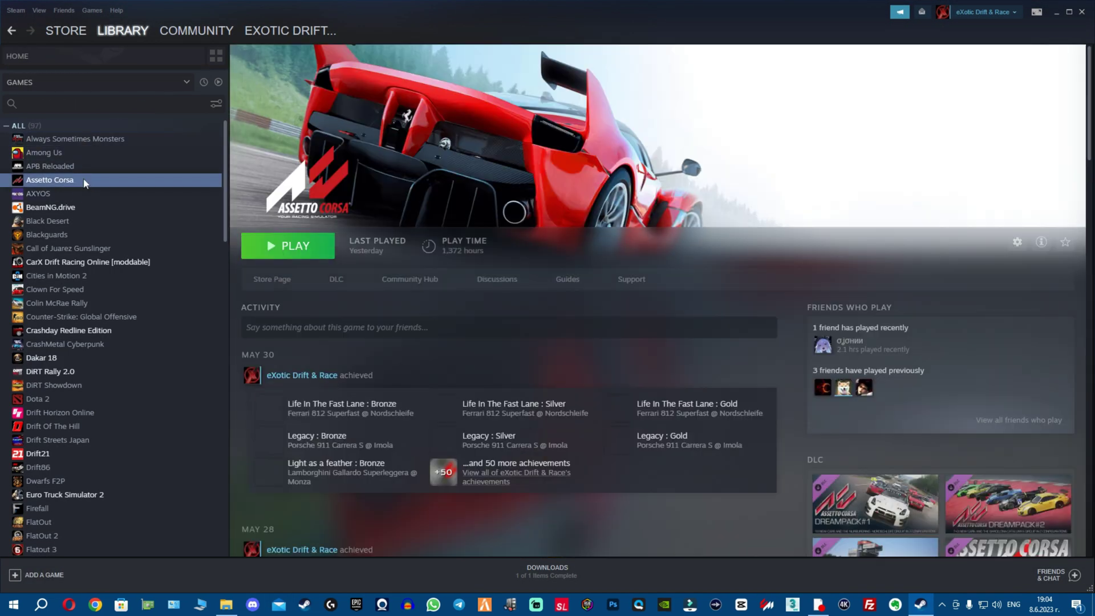
Step: In Steam, browse to Assetto Corsa's local files from the game properties, close the properties, and minimize Steam
right_click(90, 182)
click(485, 175)
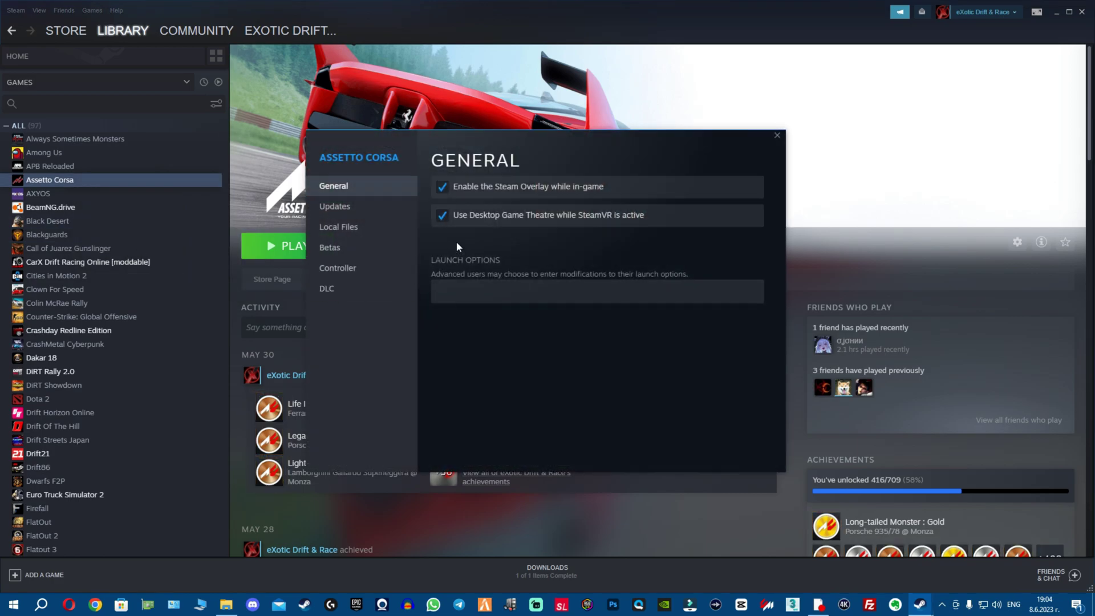
click(336, 227)
click(716, 188)
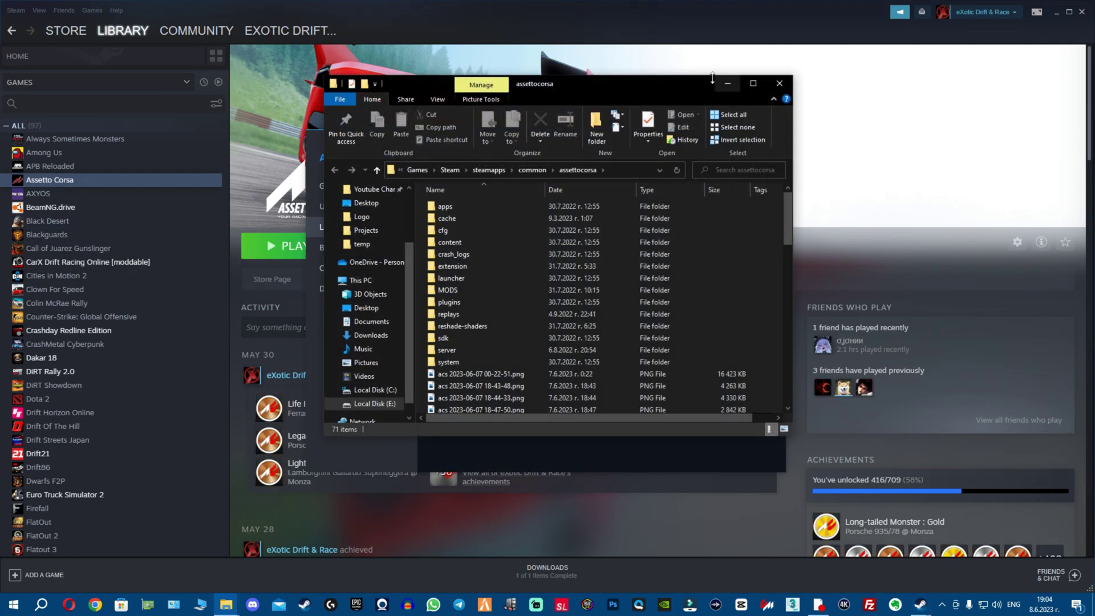
click(777, 137)
click(1057, 12)
Step: Place the assettocorsa folder window beside the desktop archives, and move the lights patch and Pure 0.180a archives apart
drag(372, 95, 299, 101)
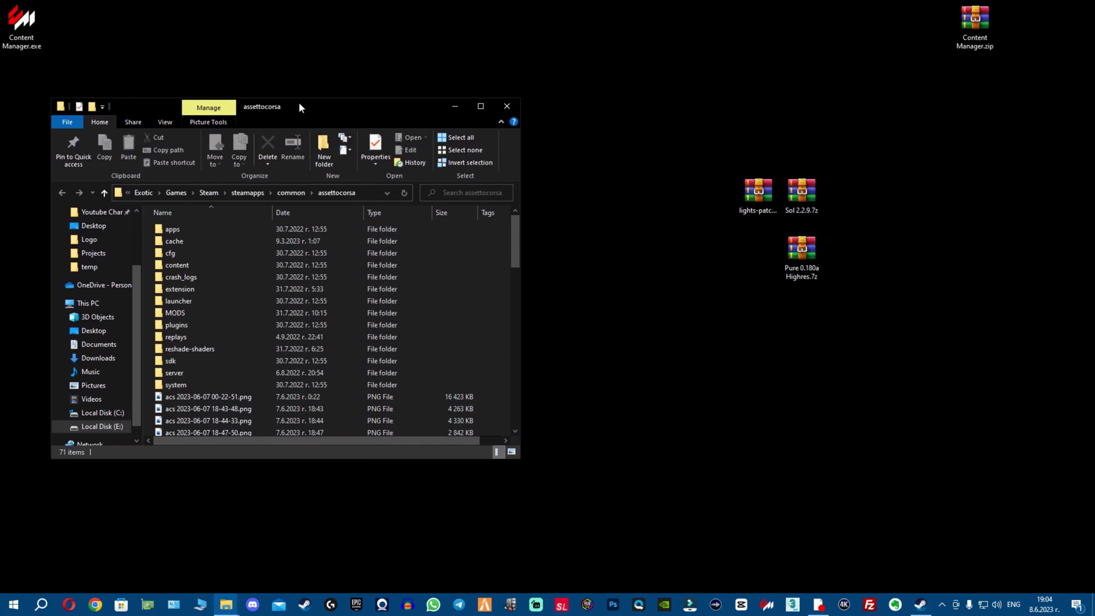
click(642, 149)
drag(758, 193, 975, 251)
drag(801, 251, 845, 197)
Step: Open the Sol 2.2.9.7z archive, dismiss the licence reminder, and move the archive window fully into view
double_click(803, 200)
drag(735, 85, 939, 119)
drag(808, 119, 823, 194)
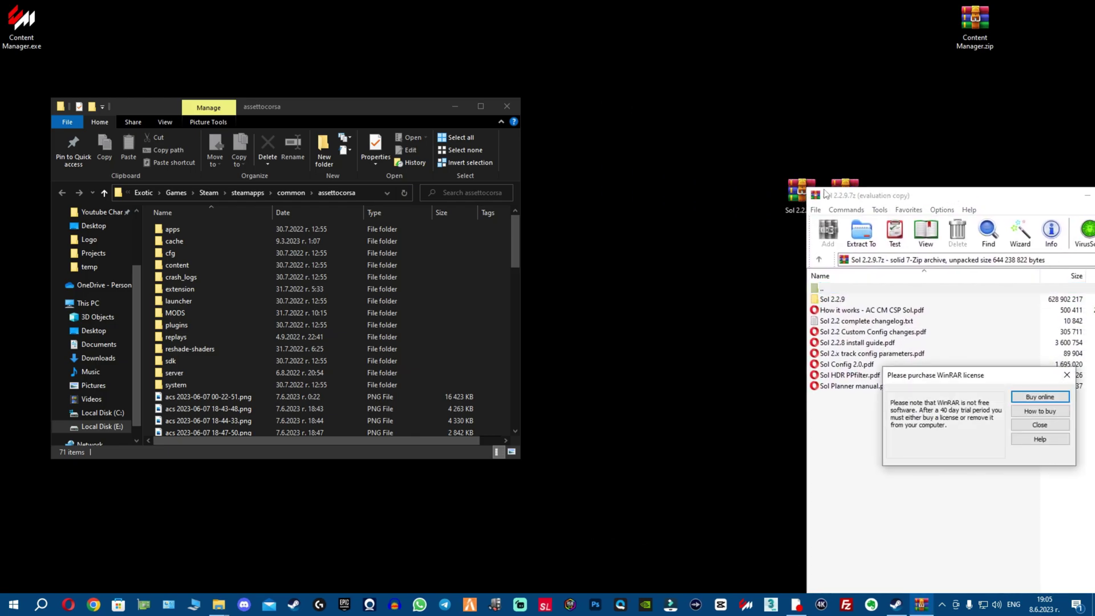
drag(1021, 381, 983, 373)
click(1029, 366)
drag(993, 195, 848, 233)
Step: Open the Pure 0.180a Highres.7z archive, move its window next to the Sol archive, and dismiss the licence reminder
double_click(846, 196)
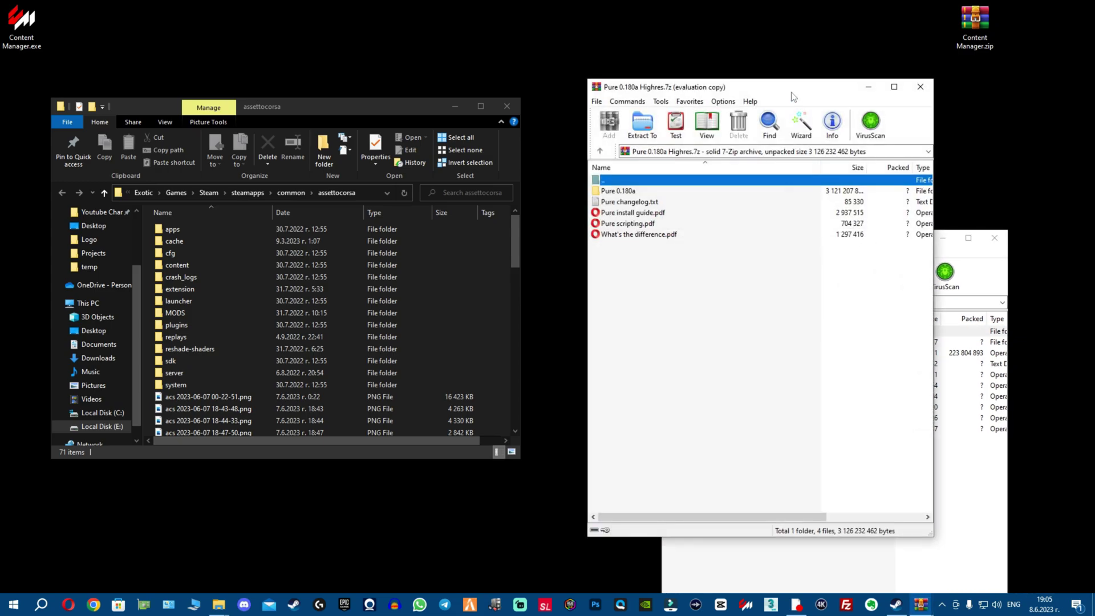
drag(790, 87, 678, 175)
click(828, 243)
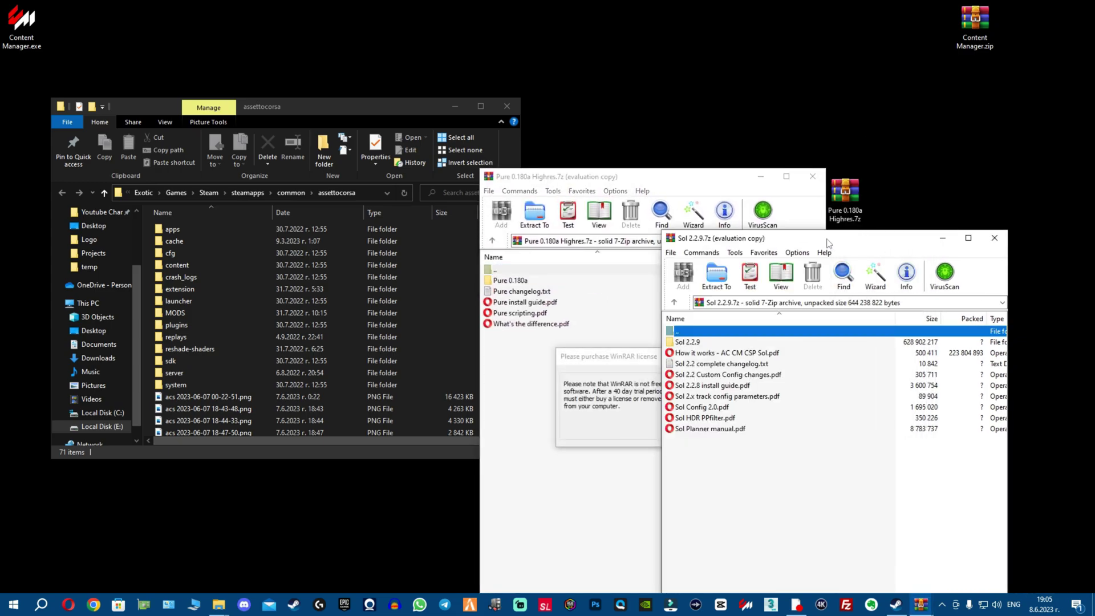
click(614, 374)
click(742, 356)
Step: Arrange the assettocorsa folder, the Pure archive and the Sol archive windows side by side
click(836, 242)
drag(835, 244, 945, 123)
drag(541, 177, 530, 93)
drag(325, 105, 309, 110)
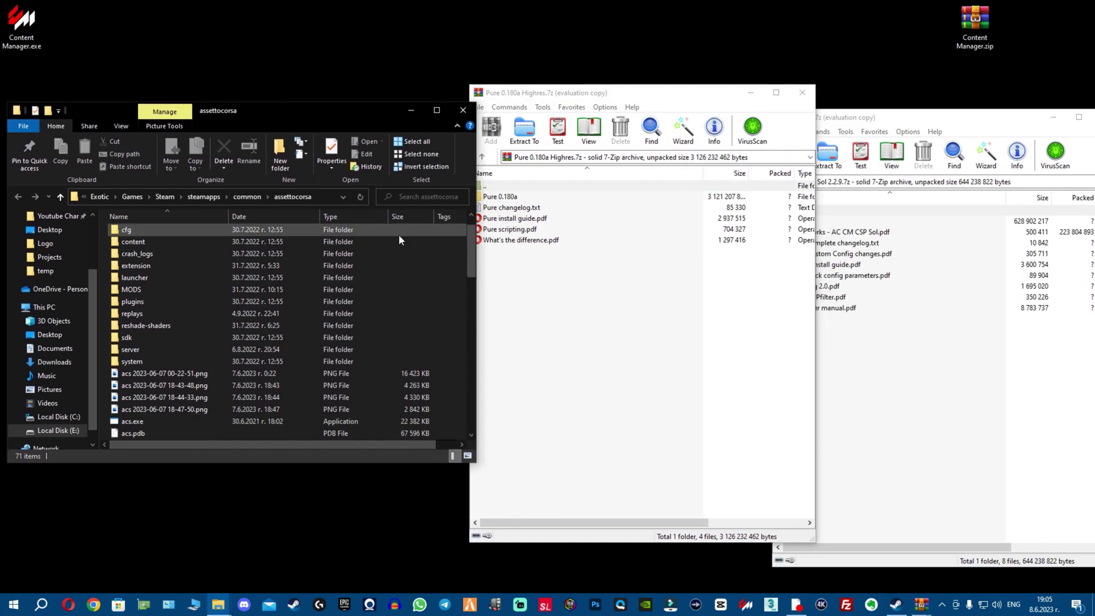
Step: Locate and select soluninstall.bat and uninstall_pure.bat in the assettocorsa folder
scroll(402, 234, down, 15)
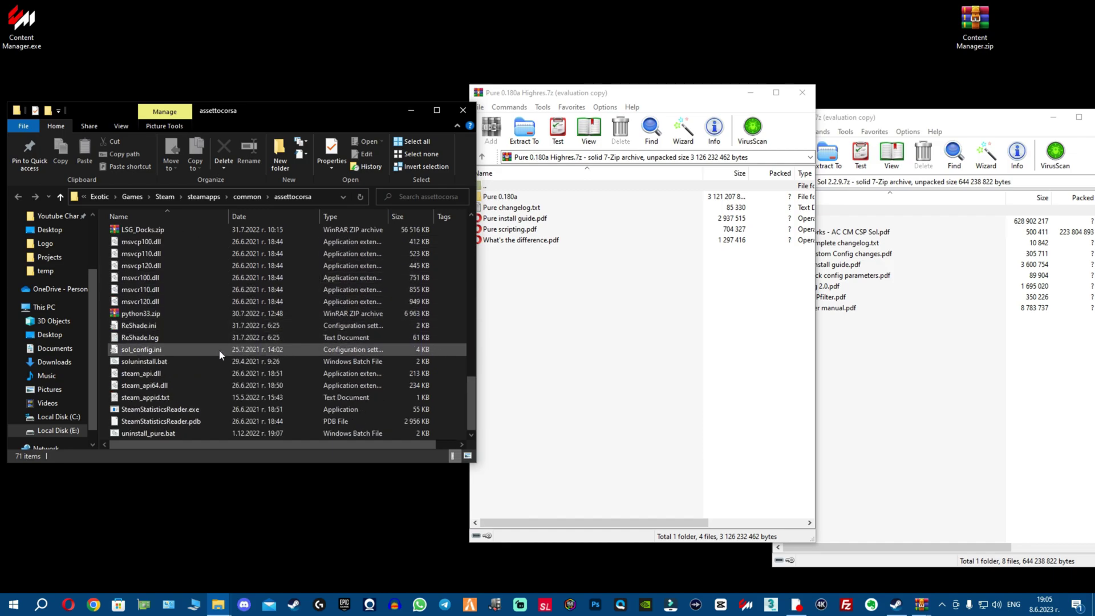
scroll(430, 285, up, 10)
scroll(428, 271, down, 2)
scroll(392, 279, down, 10)
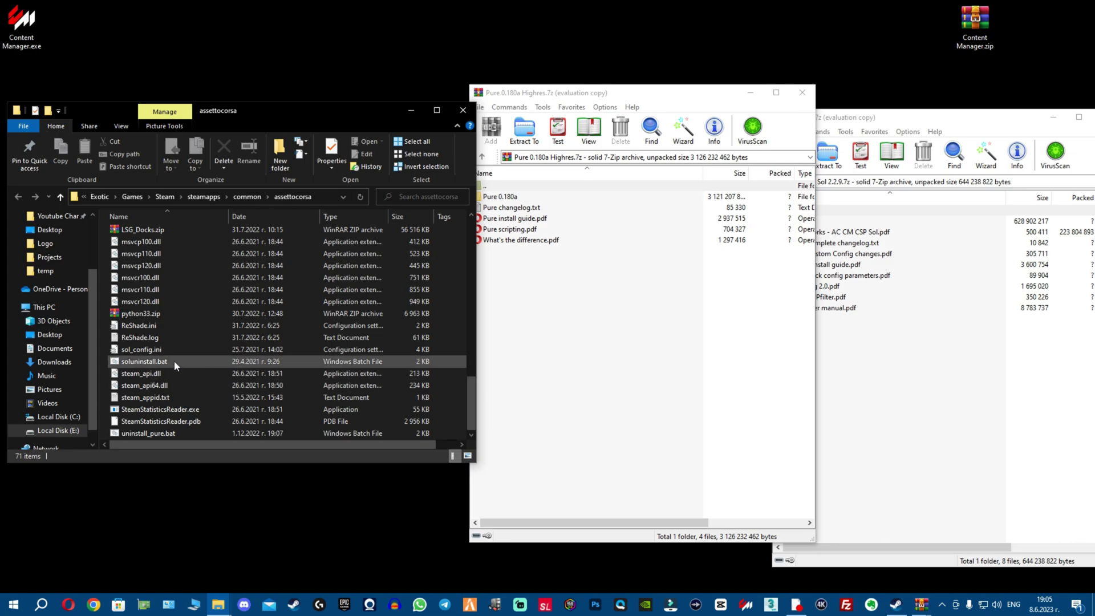
click(189, 435)
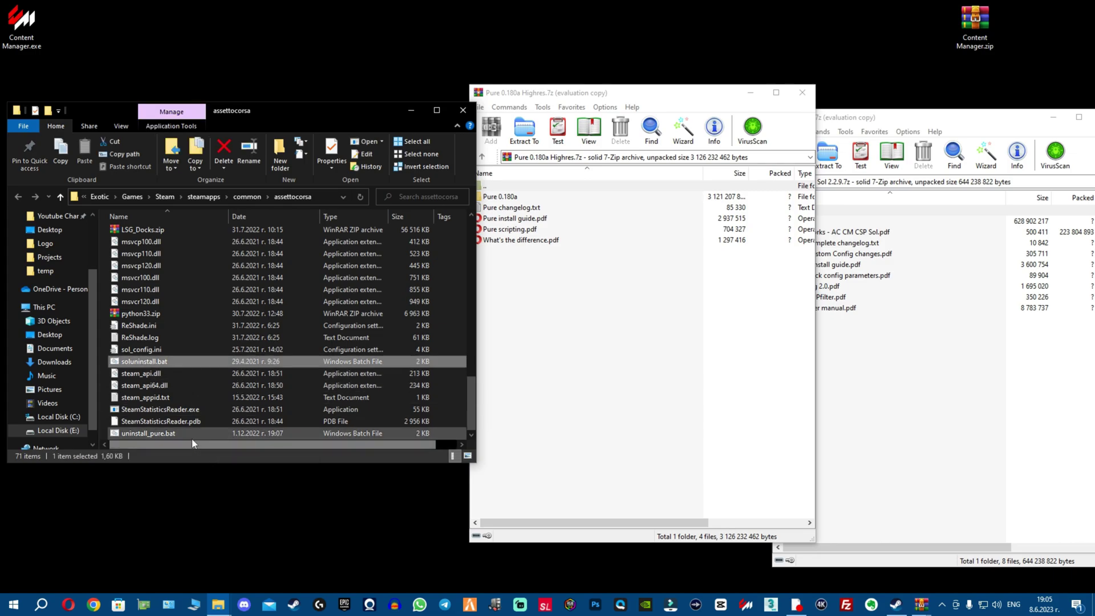
click(605, 320)
Step: Open the Pure 0.180a folder and the Sol 2.2.9 folder inside their archives, keeping the windows side by side
drag(358, 115, 354, 118)
double_click(530, 197)
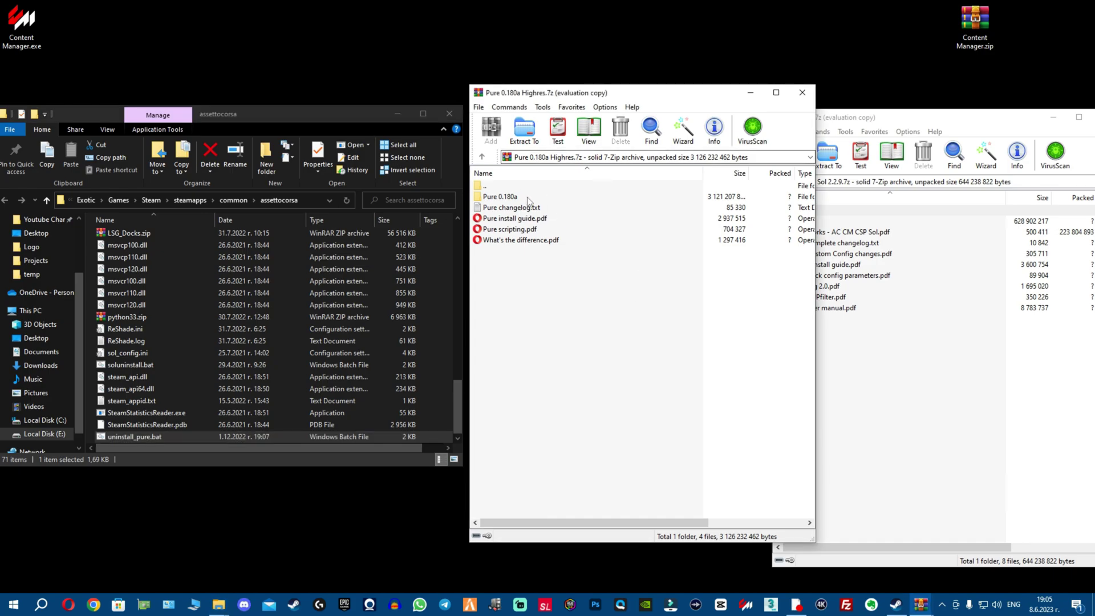
drag(641, 91, 596, 102)
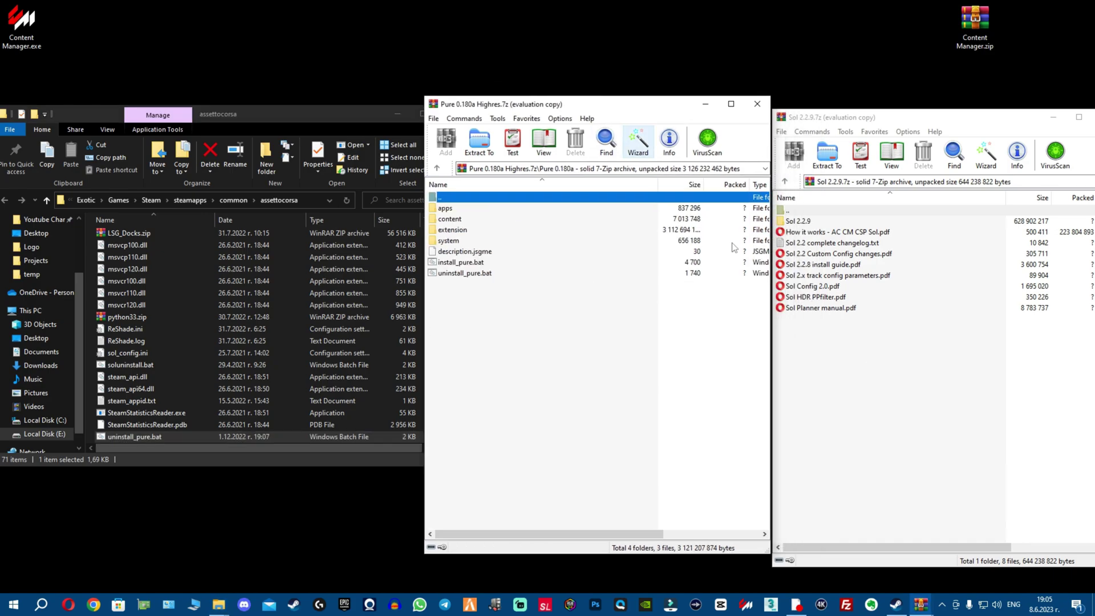
click(821, 227)
double_click(822, 223)
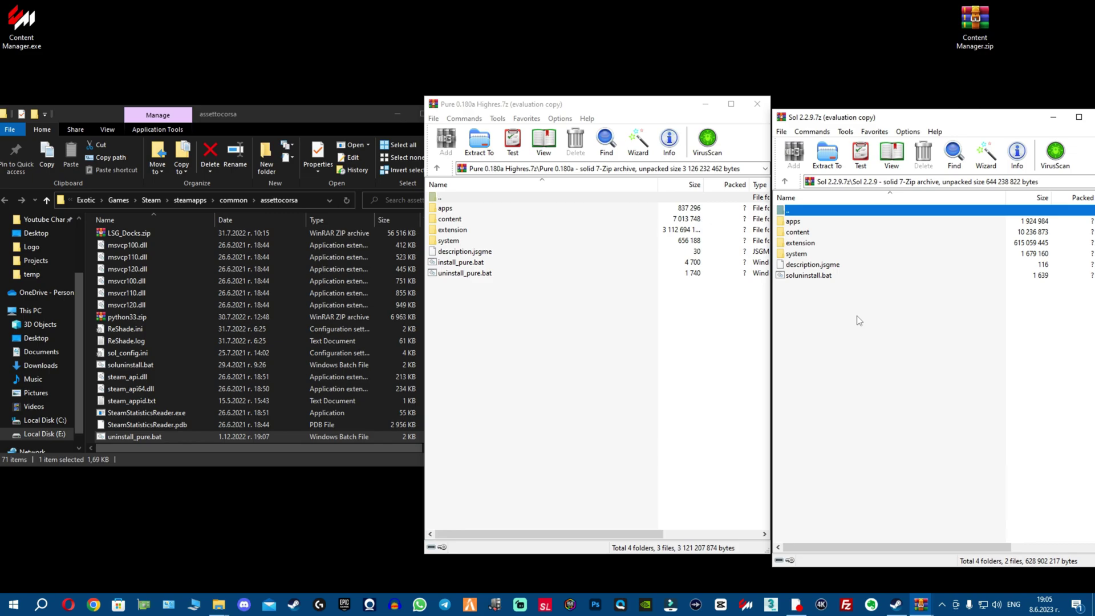
Step: Select the uninstall batch files in both archives and extract soluninstall.bat into the assettocorsa folder, replacing the existing file
click(816, 277)
click(527, 274)
click(807, 277)
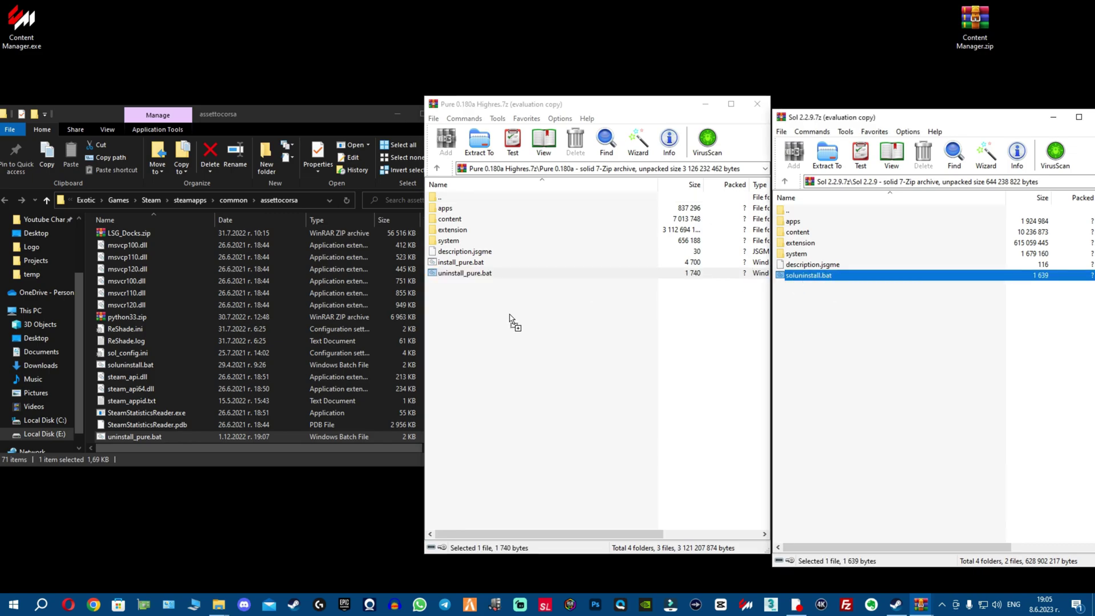
drag(456, 315, 91, 261)
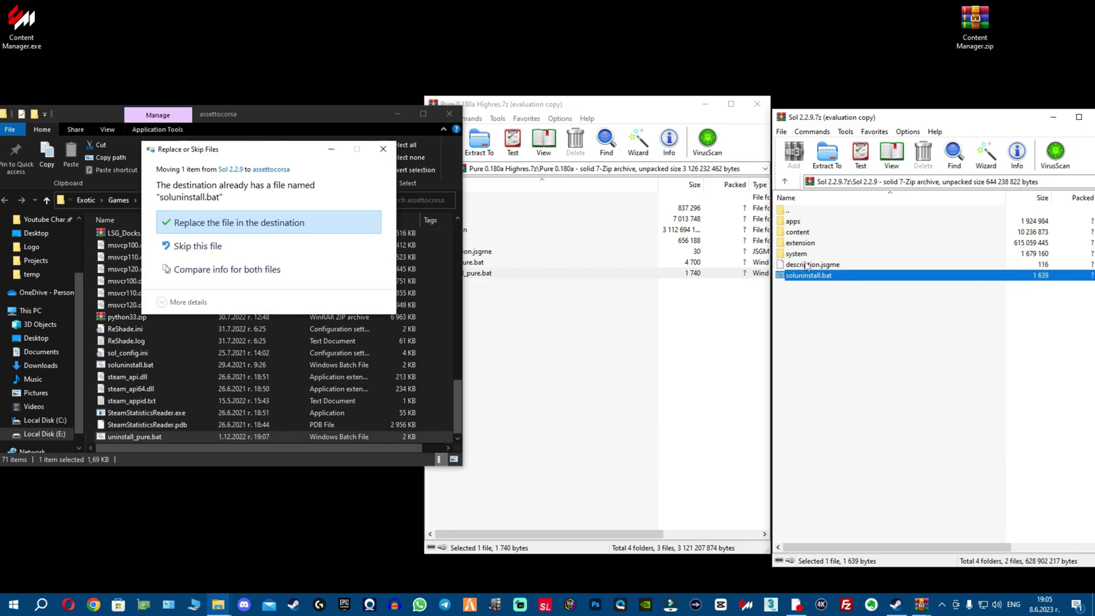
click(312, 221)
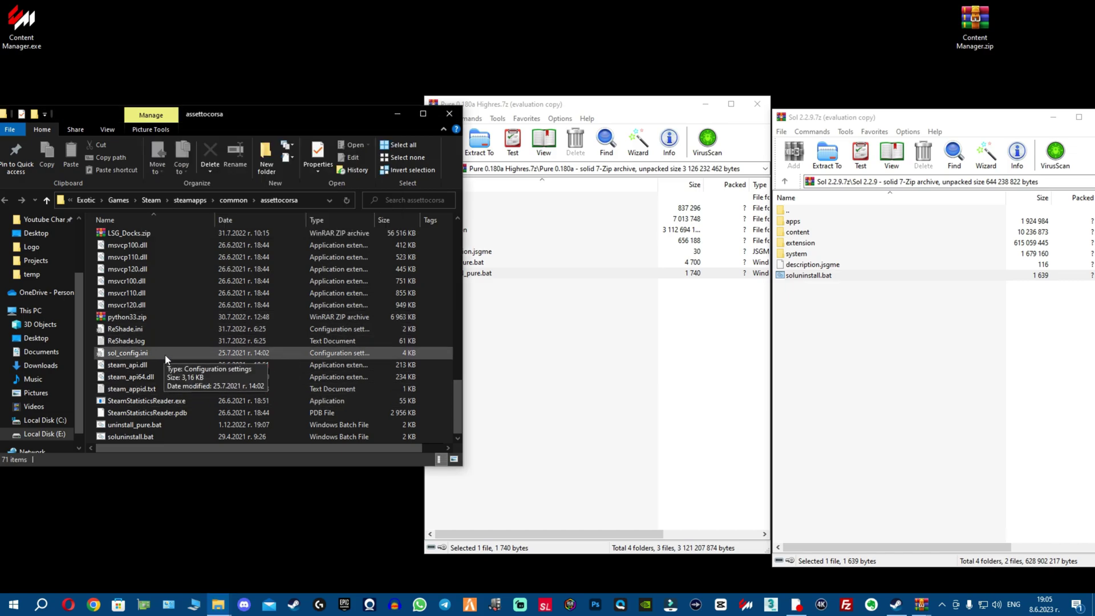
Step: Run soluninstall.bat in the assettocorsa folder and answer N to deleting the Sol Config userfiles
click(157, 437)
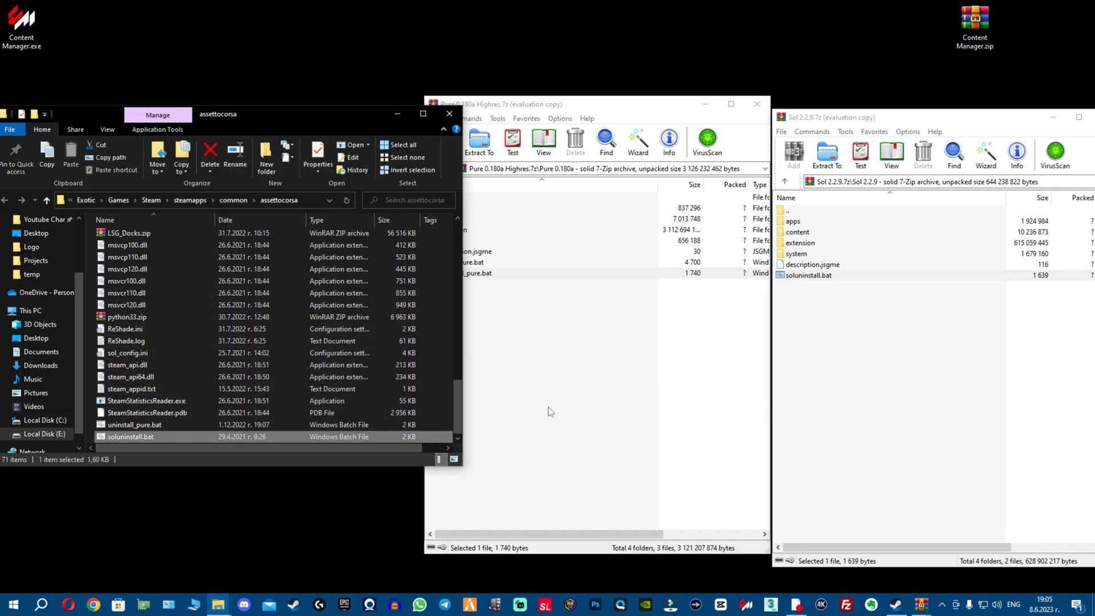
click(864, 337)
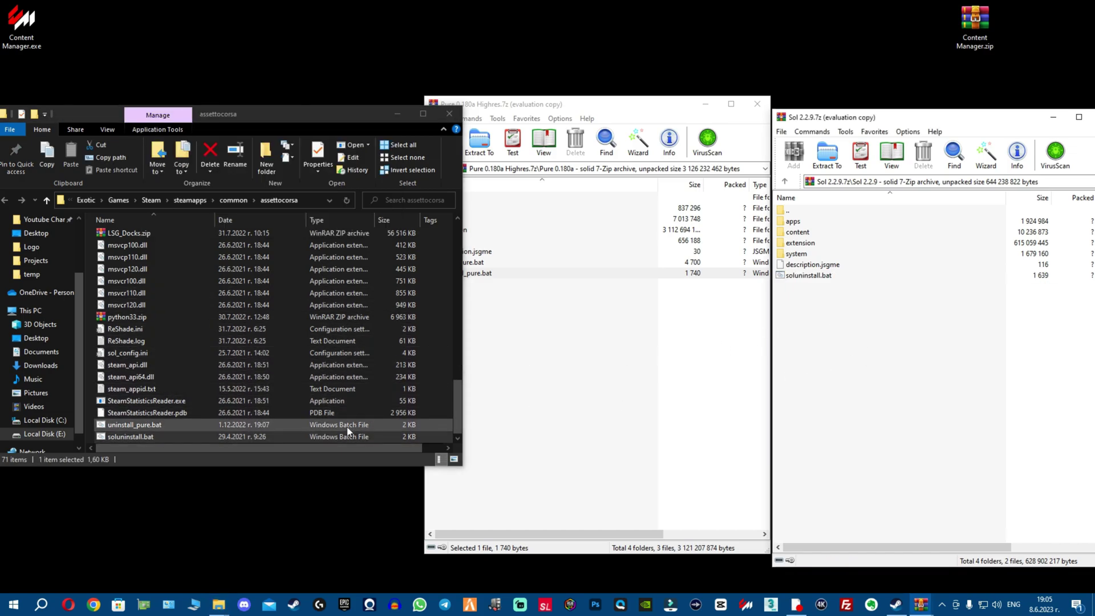
click(308, 441)
click(831, 377)
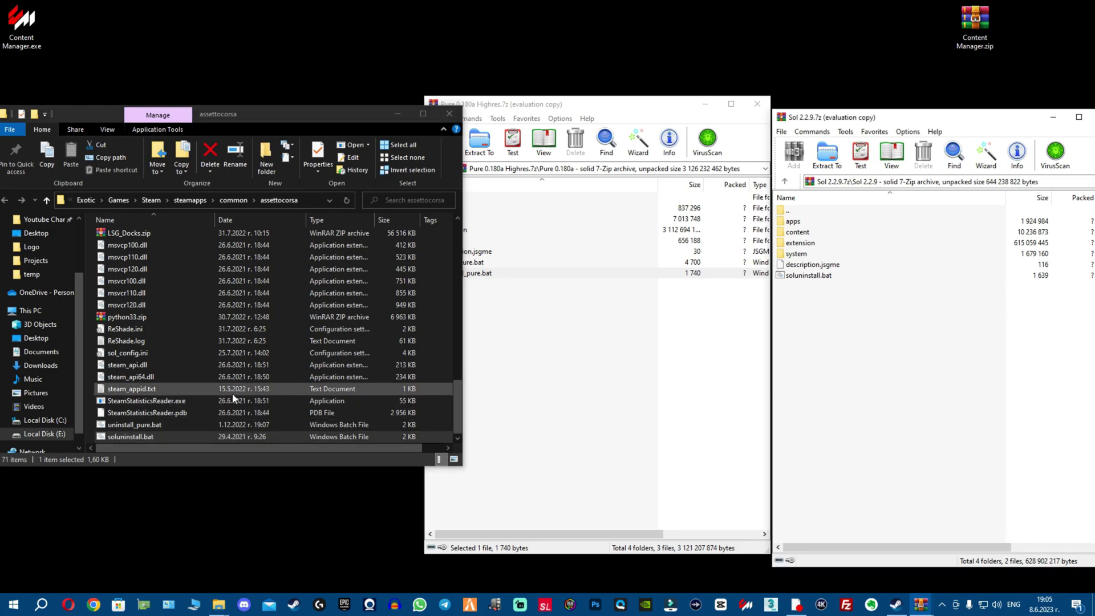
double_click(177, 437)
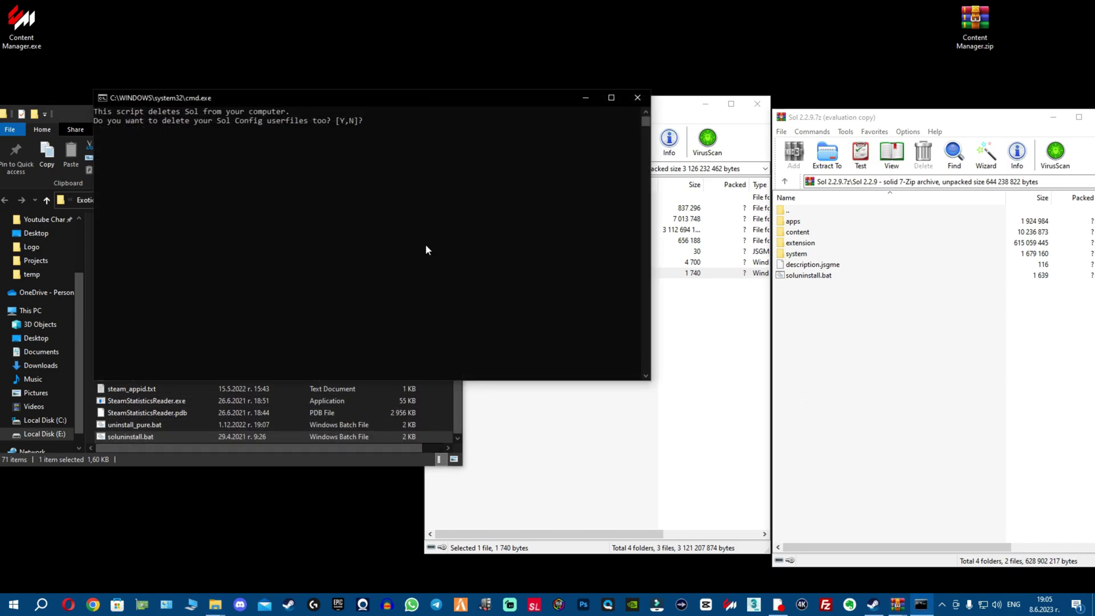
text(N)
key(Return)
click(425, 246)
key(Return)
click(528, 292)
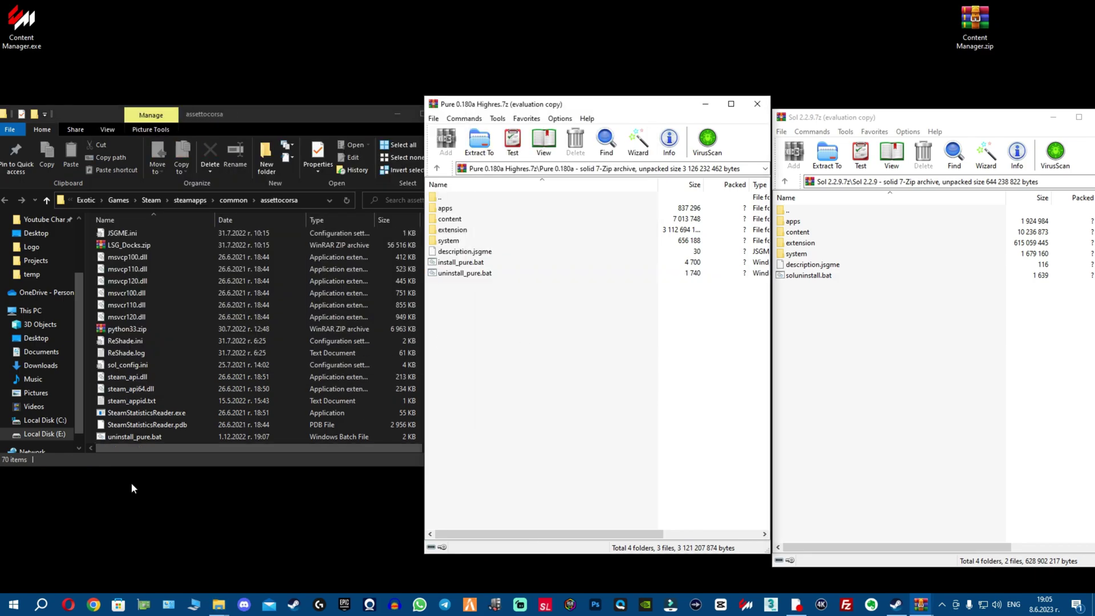
Step: Run uninstall_pure.bat and specify the AC root folder as Exotic > Games > Steam > steamapps > common > assettocorsa on drive E
double_click(167, 437)
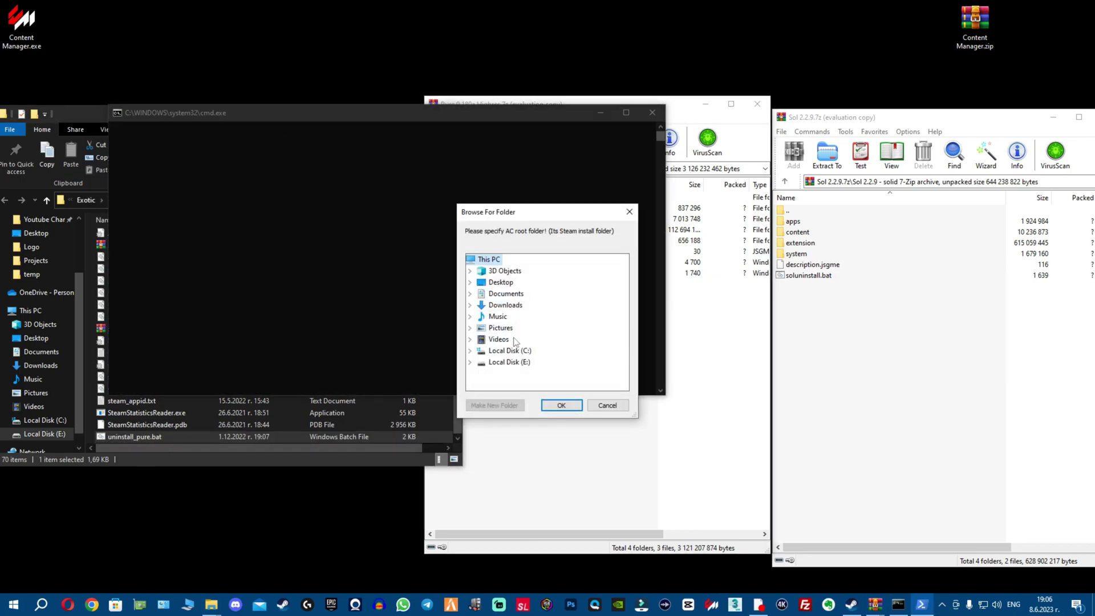
double_click(511, 367)
double_click(511, 365)
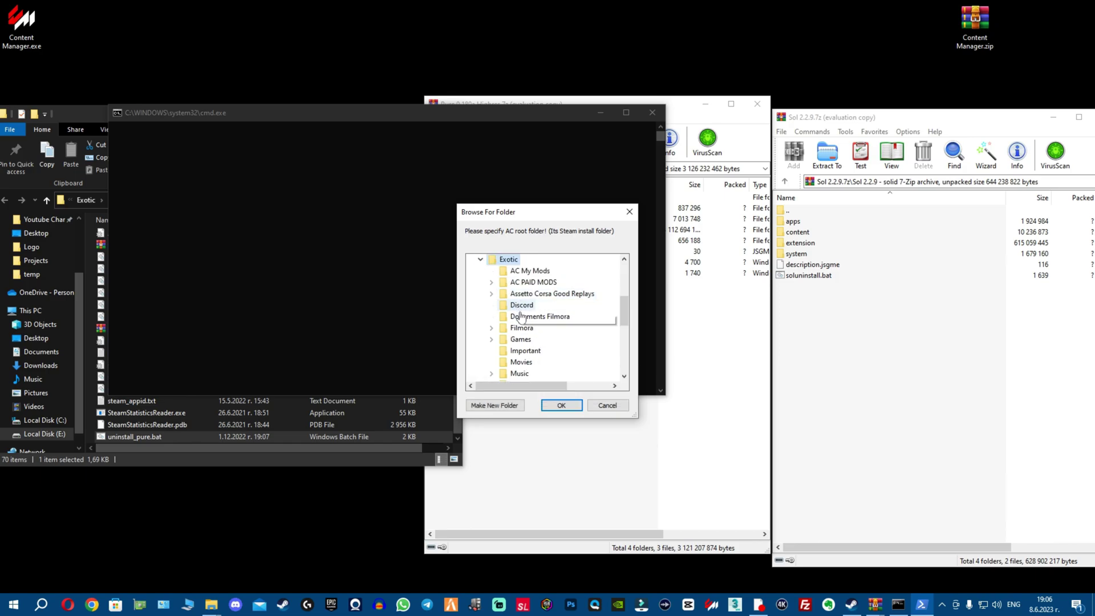
double_click(519, 340)
scroll(542, 319, down, 3)
double_click(531, 307)
scroll(558, 325, down, 5)
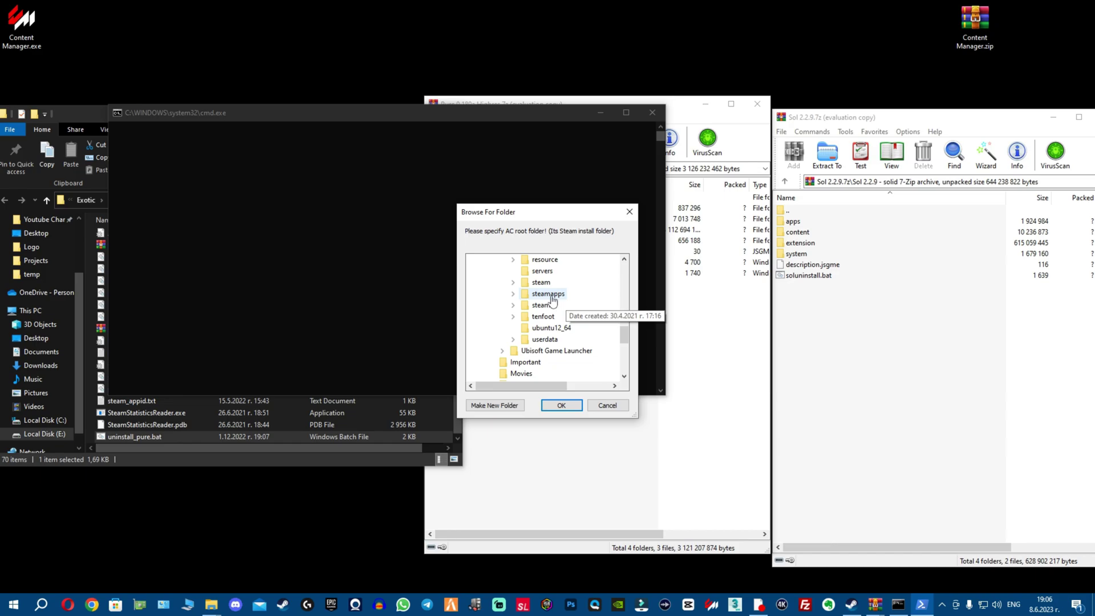
double_click(550, 293)
double_click(557, 305)
double_click(556, 270)
click(561, 405)
key(Return)
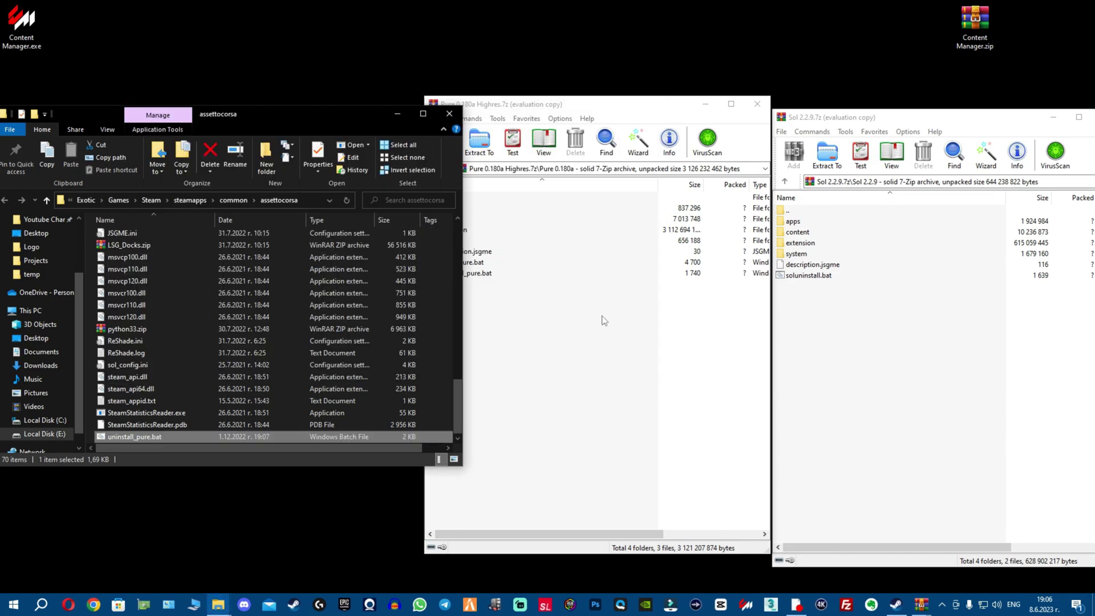
click(590, 329)
click(400, 308)
click(899, 345)
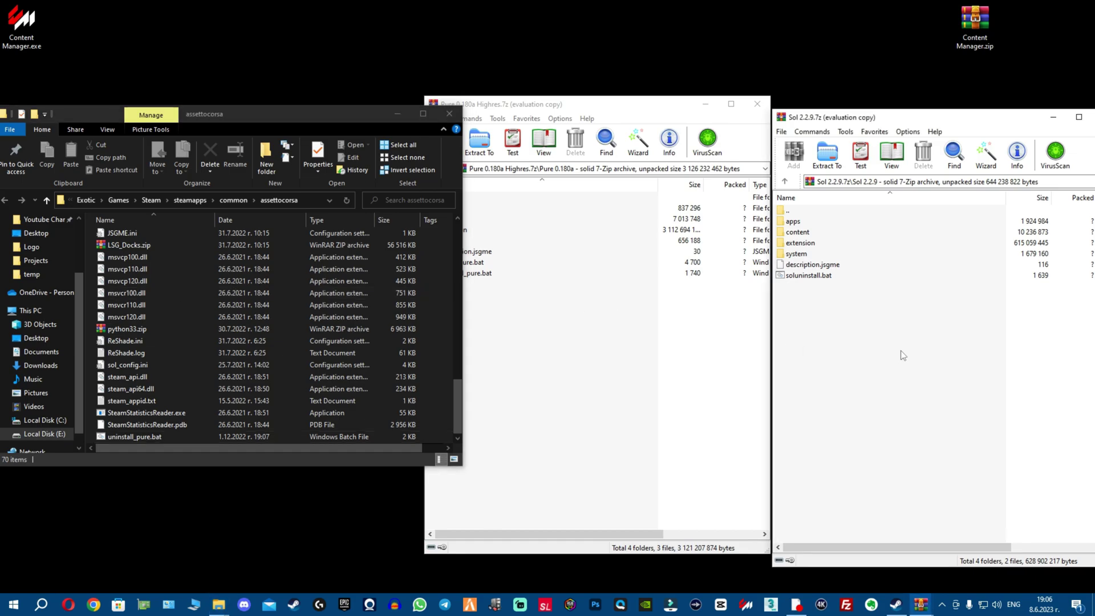
click(662, 106)
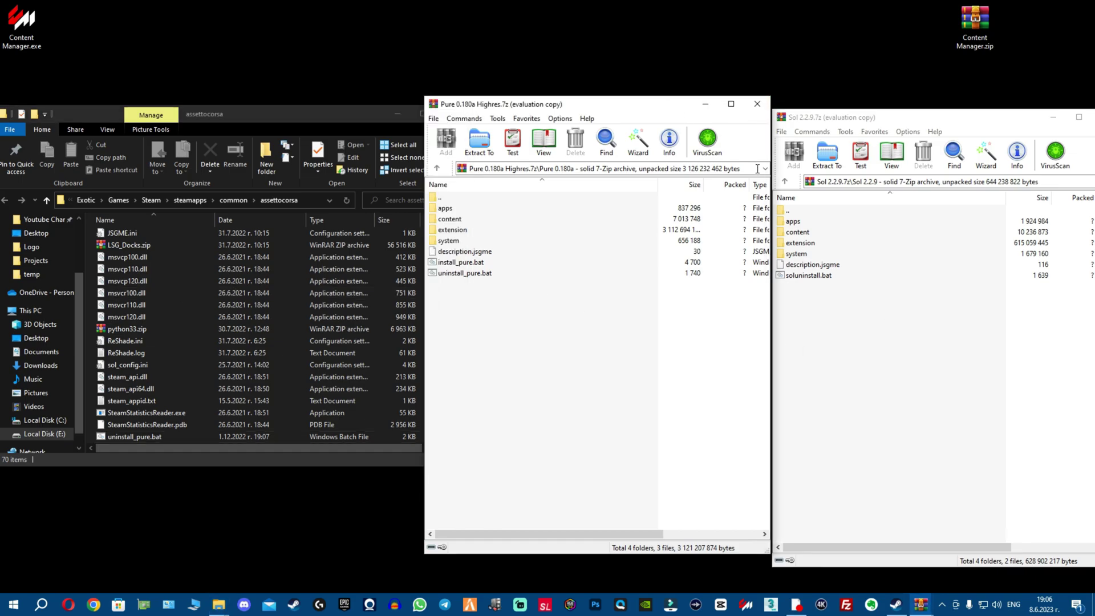
click(876, 341)
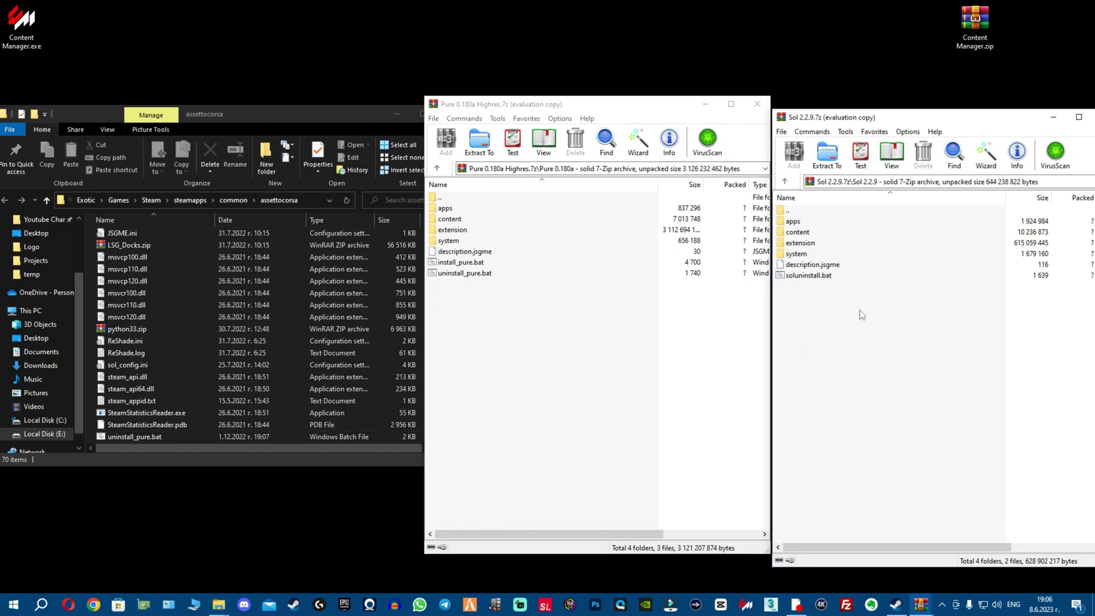
Step: Extract all contents of the Sol 2.2.9 archive folder into the assettocorsa folder, replacing the files with the same names
click(265, 117)
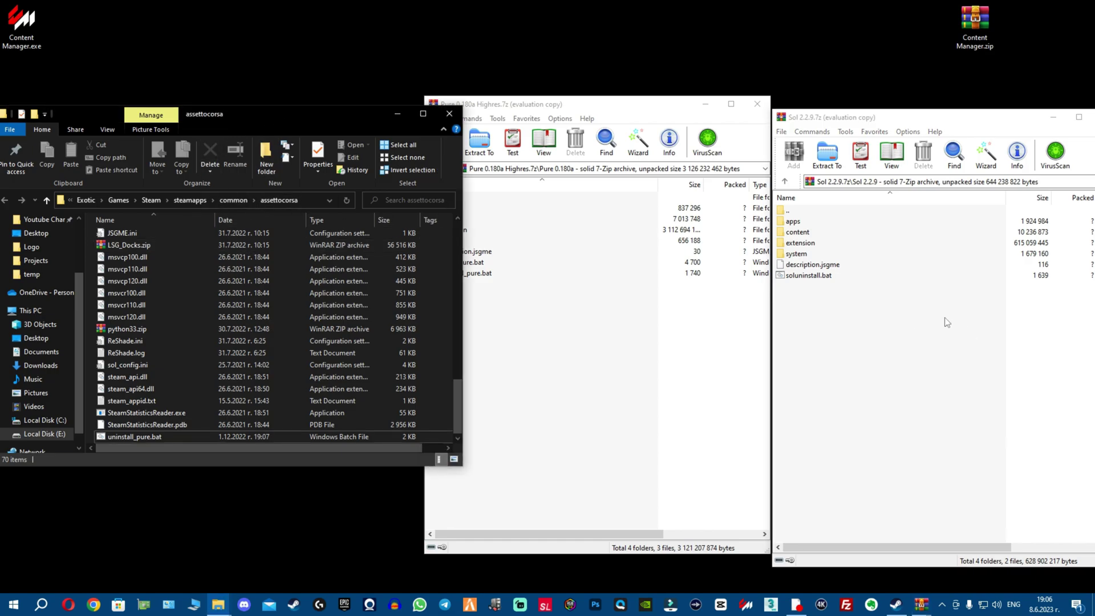
drag(852, 336, 197, 272)
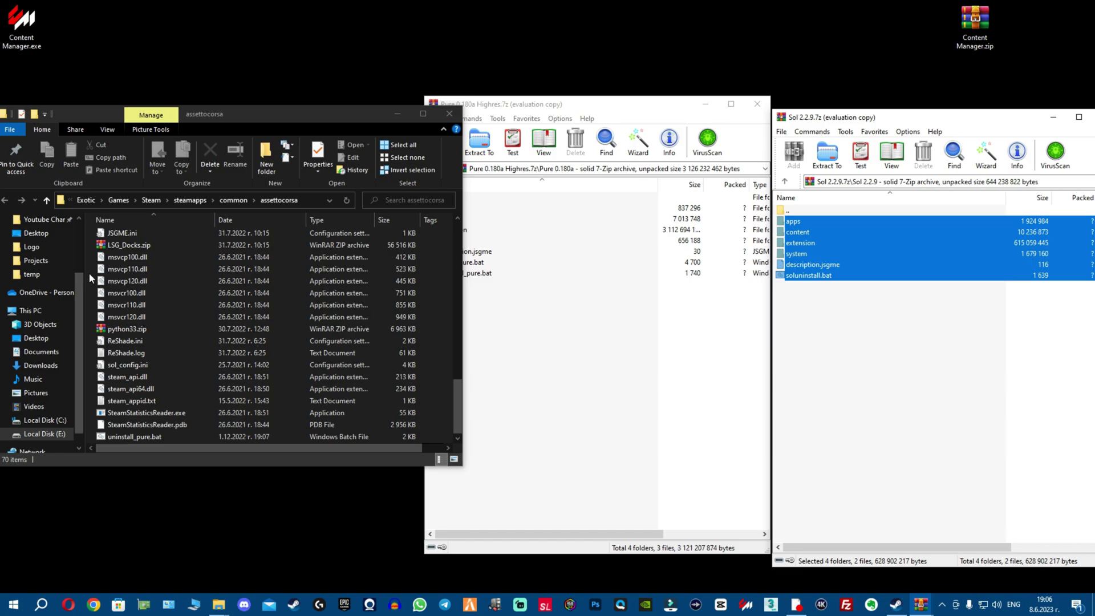
drag(86, 273, 89, 272)
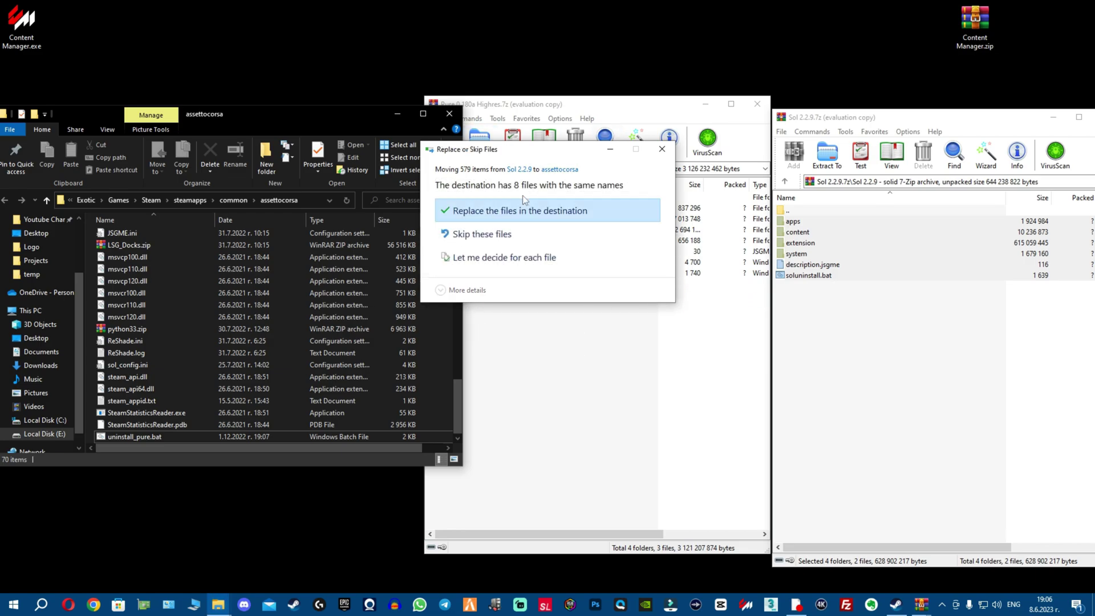
click(559, 211)
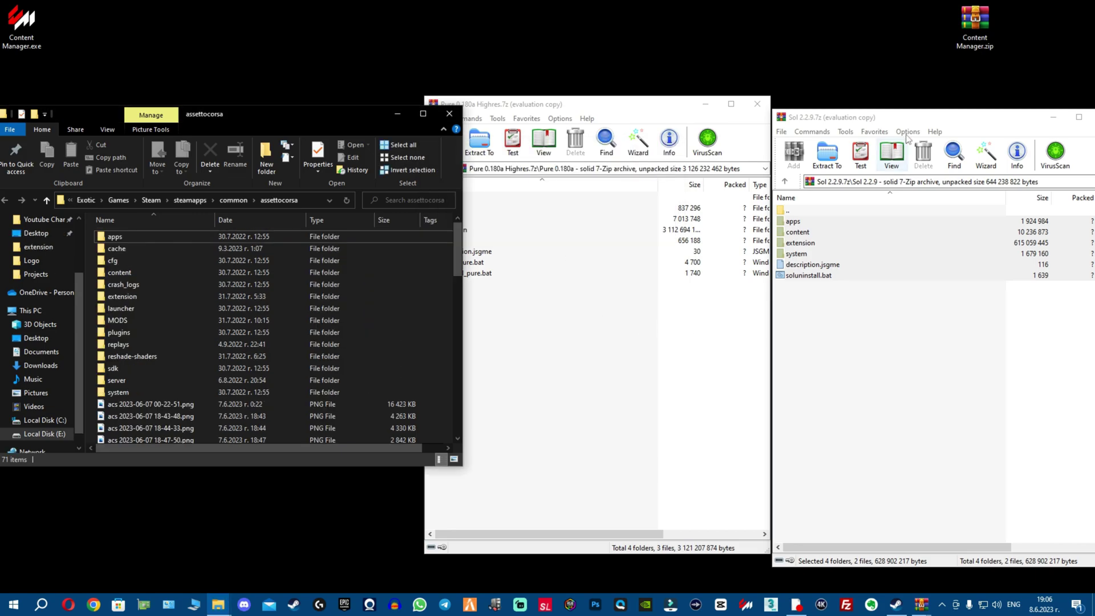
Step: Close the Sol archive and extract all contents of the Pure 0.180a archive folder into the assettocorsa folder
drag(907, 118, 738, 121)
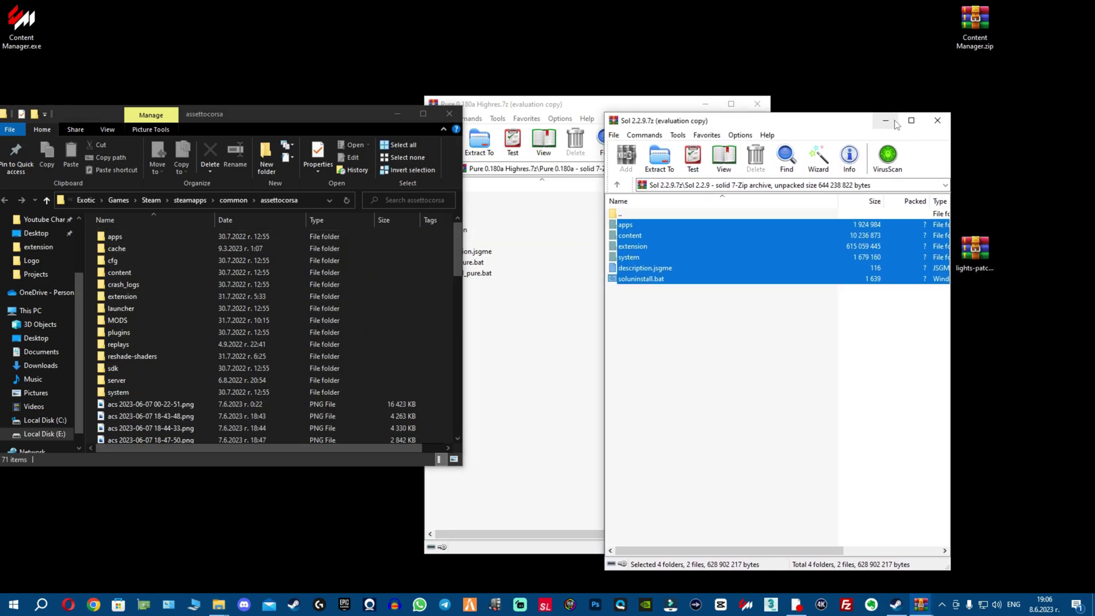
click(946, 122)
drag(579, 105, 663, 90)
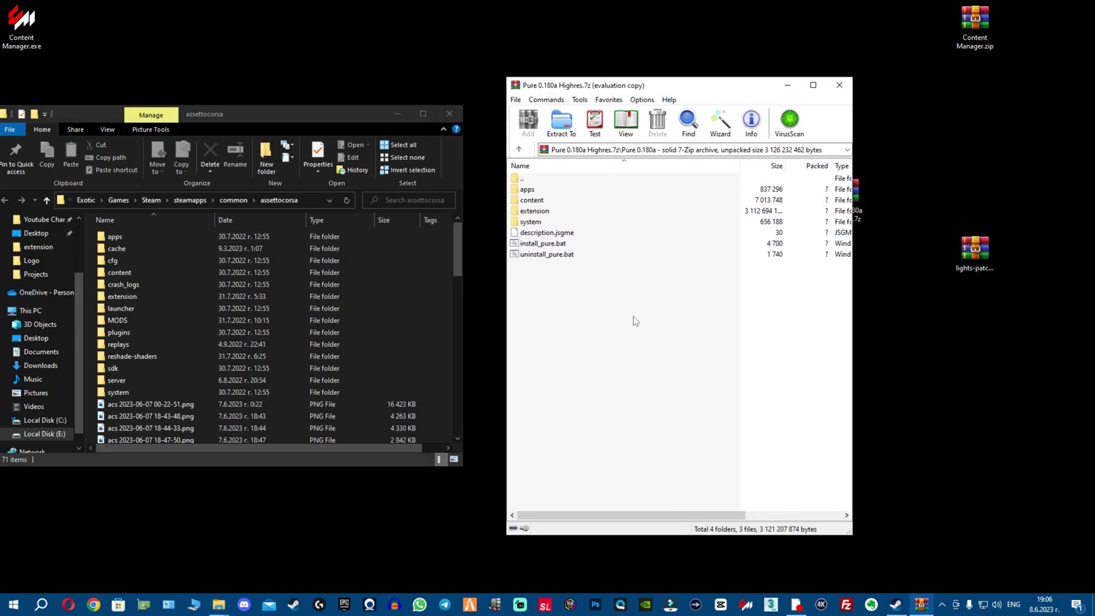
drag(617, 313, 612, 192)
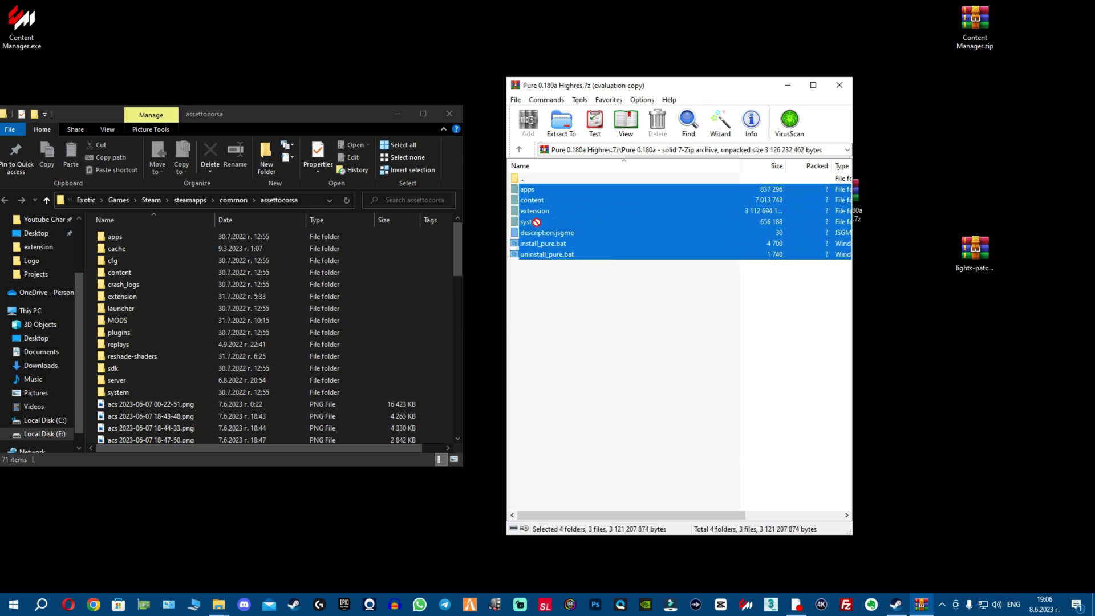
drag(515, 226, 90, 314)
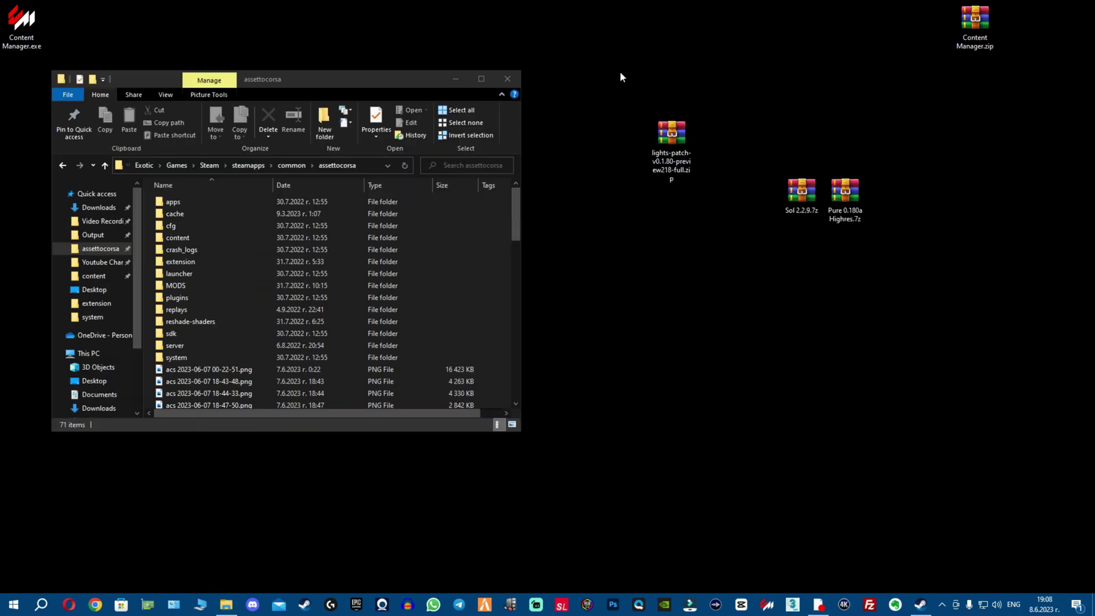
Step: Extract extension and dwrite.dll from lights-patch-v0.1.80-preview218-full.zip into assettocorsa, replacing existing files, and close both windows
drag(622, 51, 701, 226)
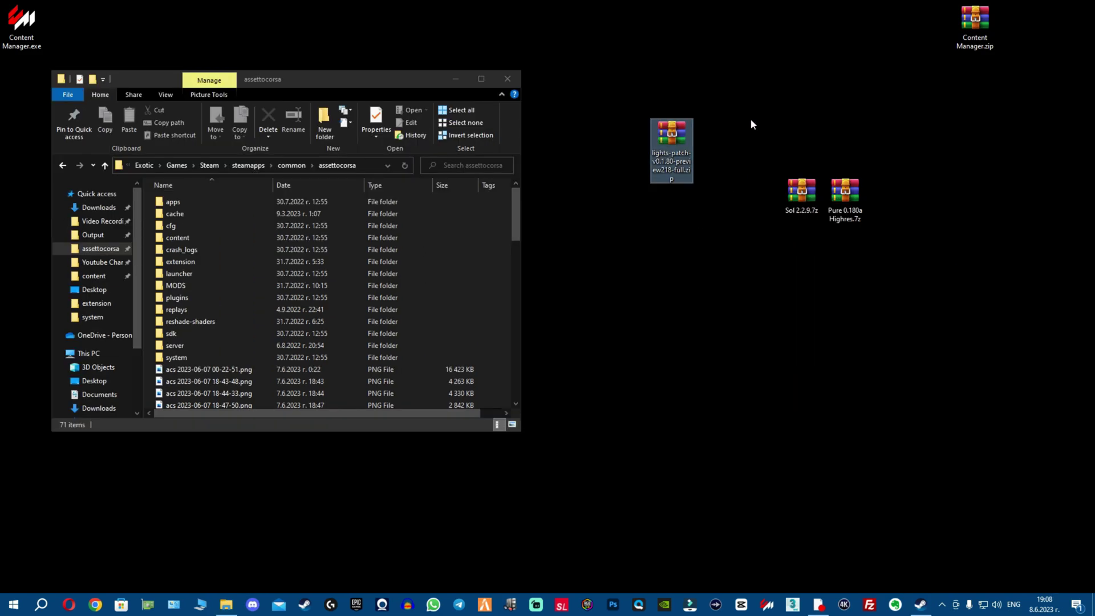
double_click(672, 136)
click(764, 115)
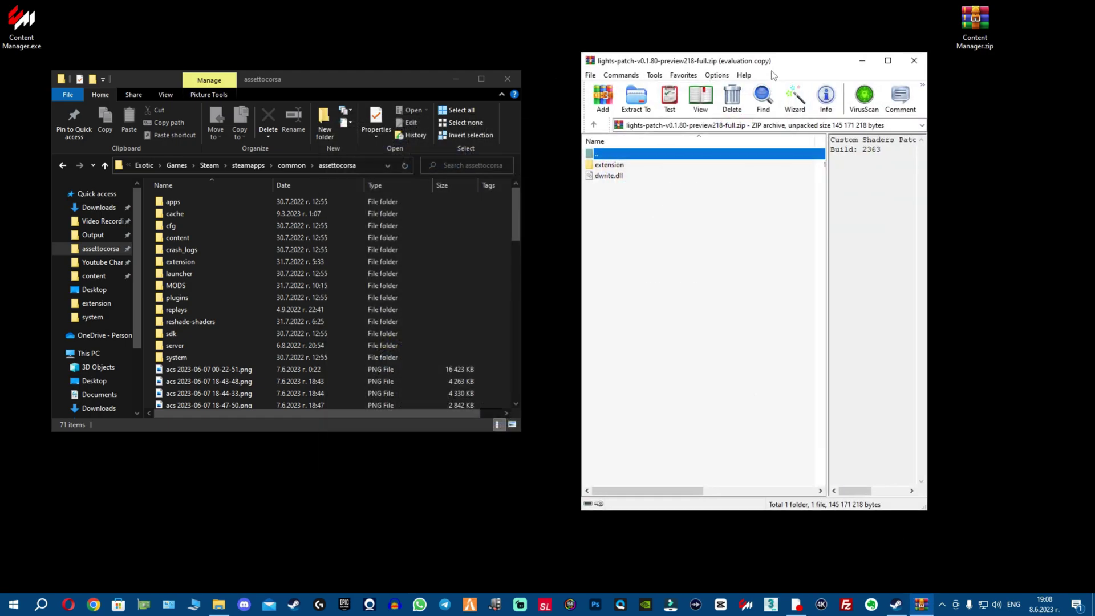
click(683, 177)
drag(680, 178, 148, 250)
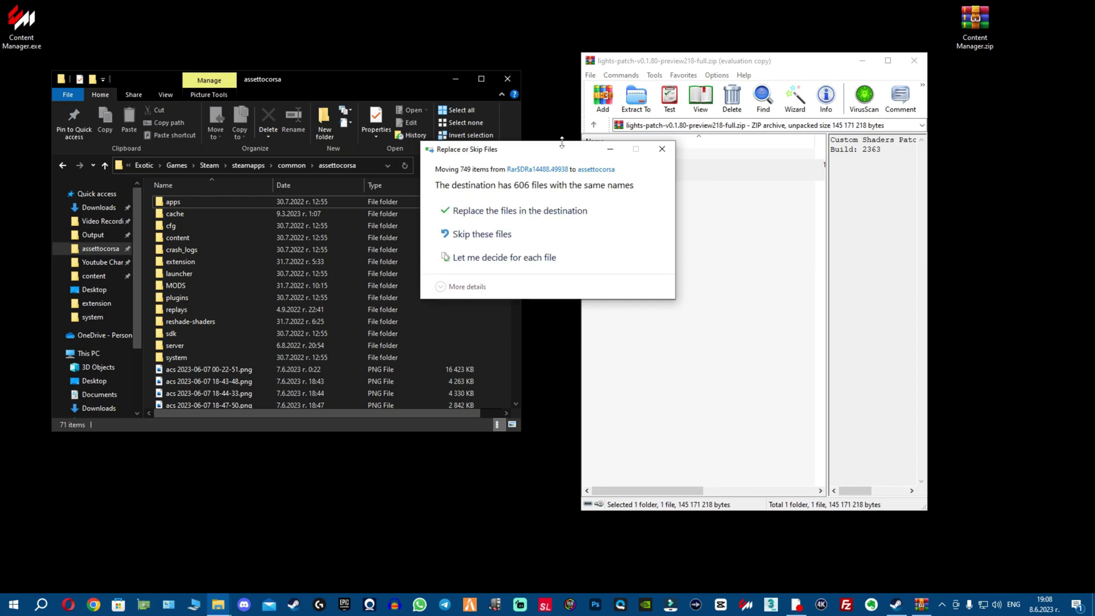
click(527, 211)
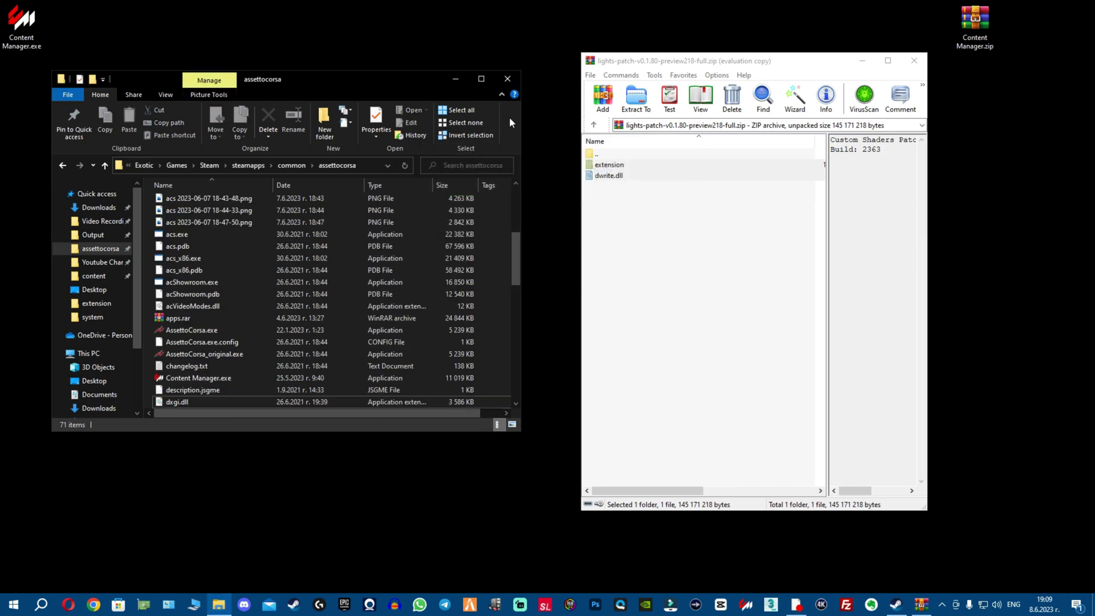
click(915, 61)
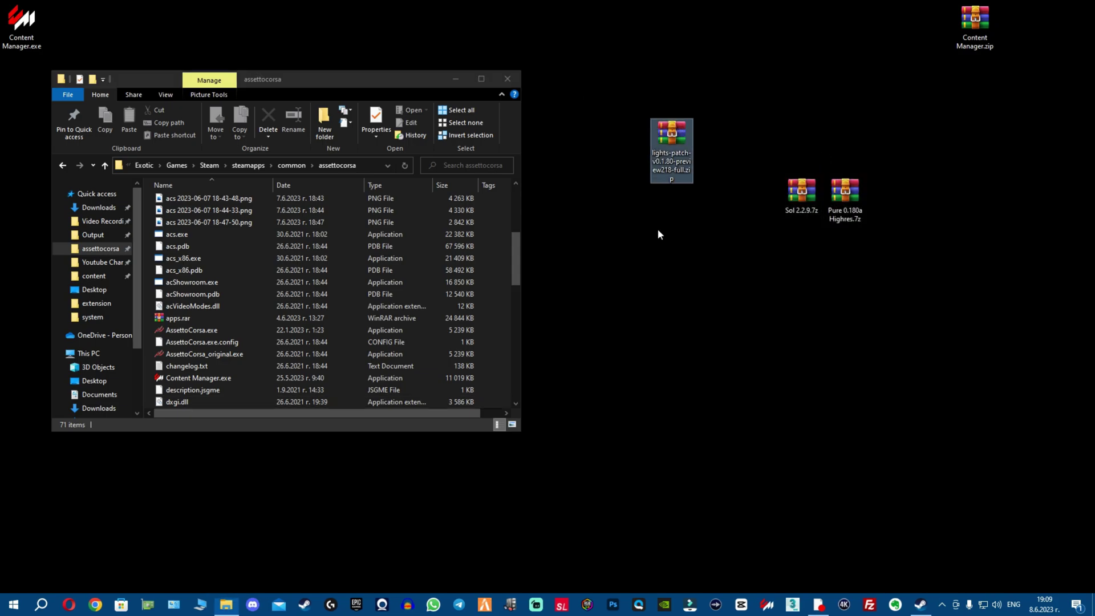
scroll(518, 268, up, 5)
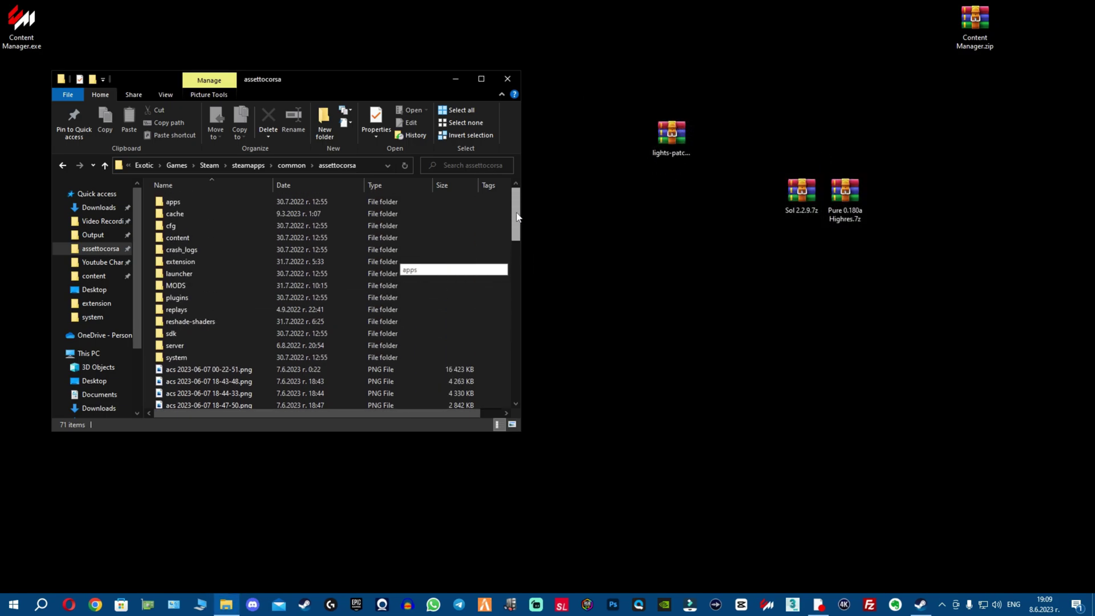
click(507, 79)
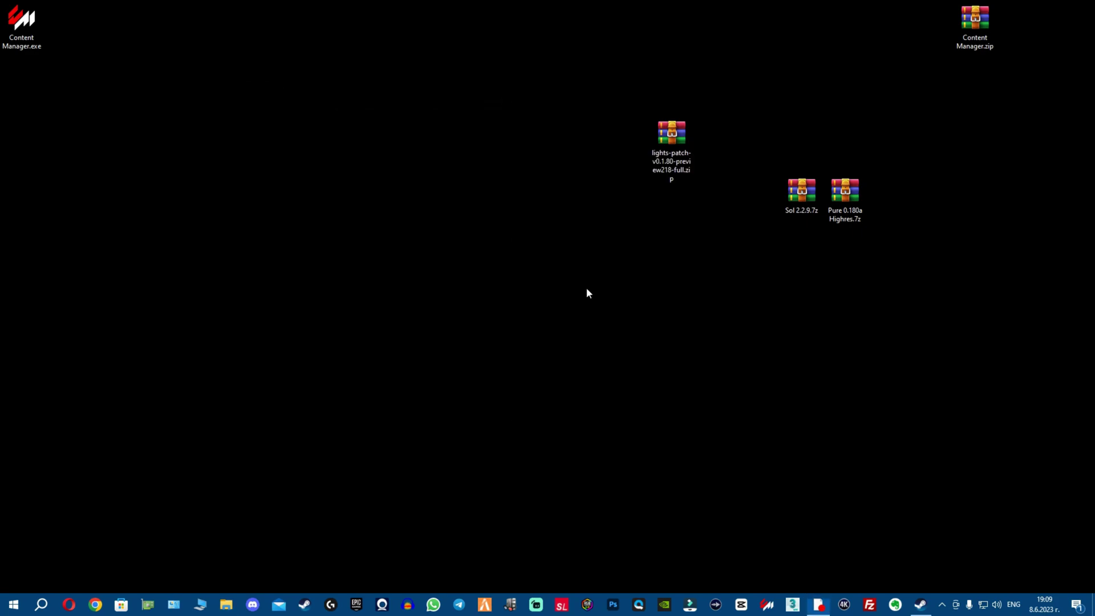
Step: Launch Content Manager from the desktop and check for Custom Shaders Patch updates
click(305, 604)
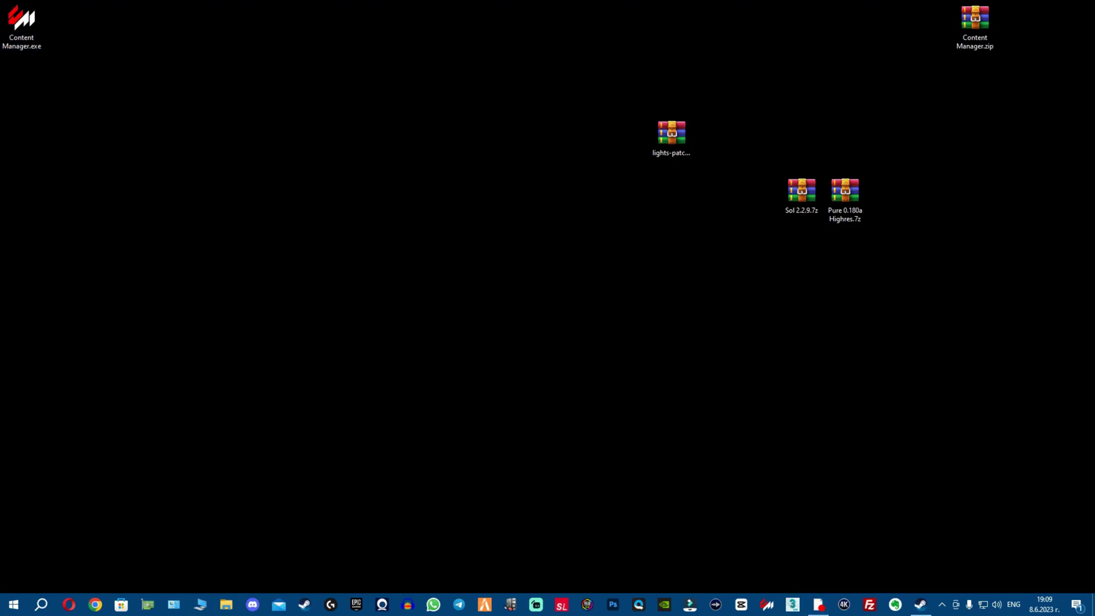
double_click(21, 23)
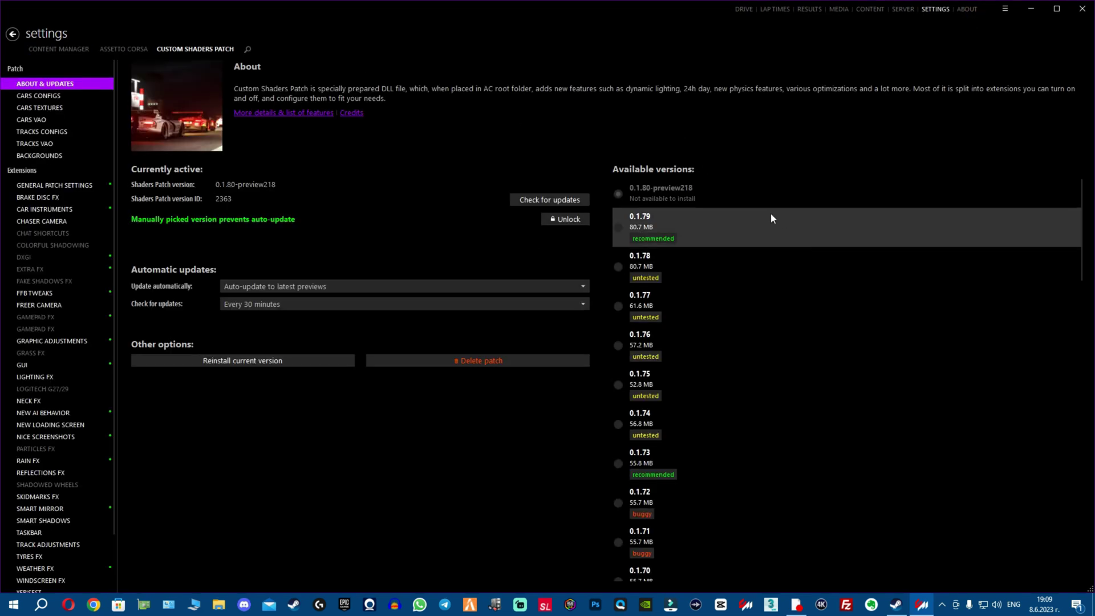
click(549, 199)
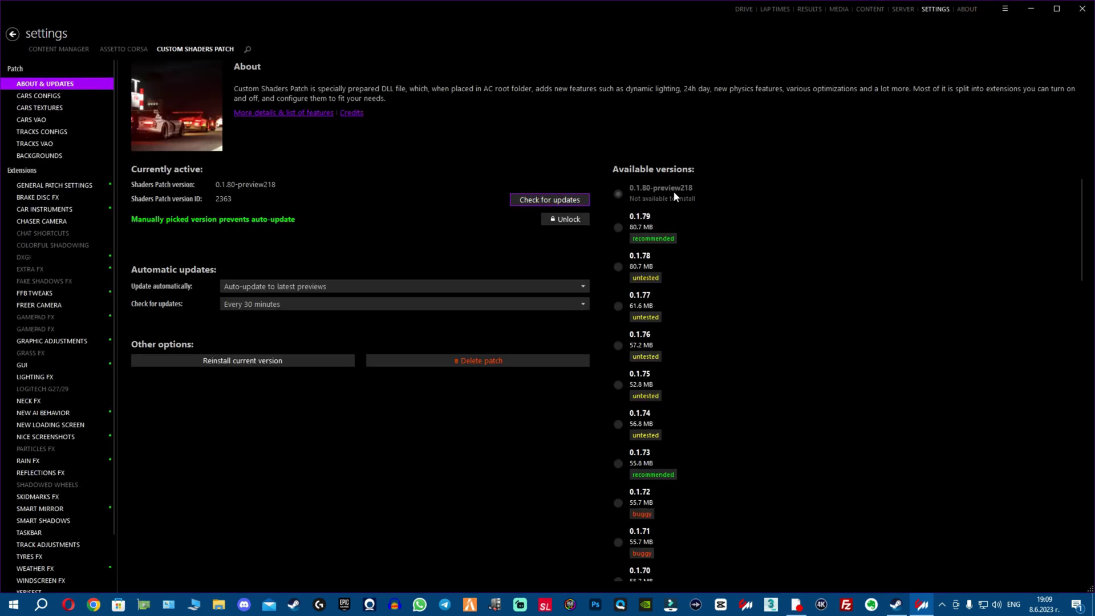
Step: Set the Weather FX weather style to Pure v0.180a in the Custom Shaders Patch settings
scroll(86, 348, down, 2)
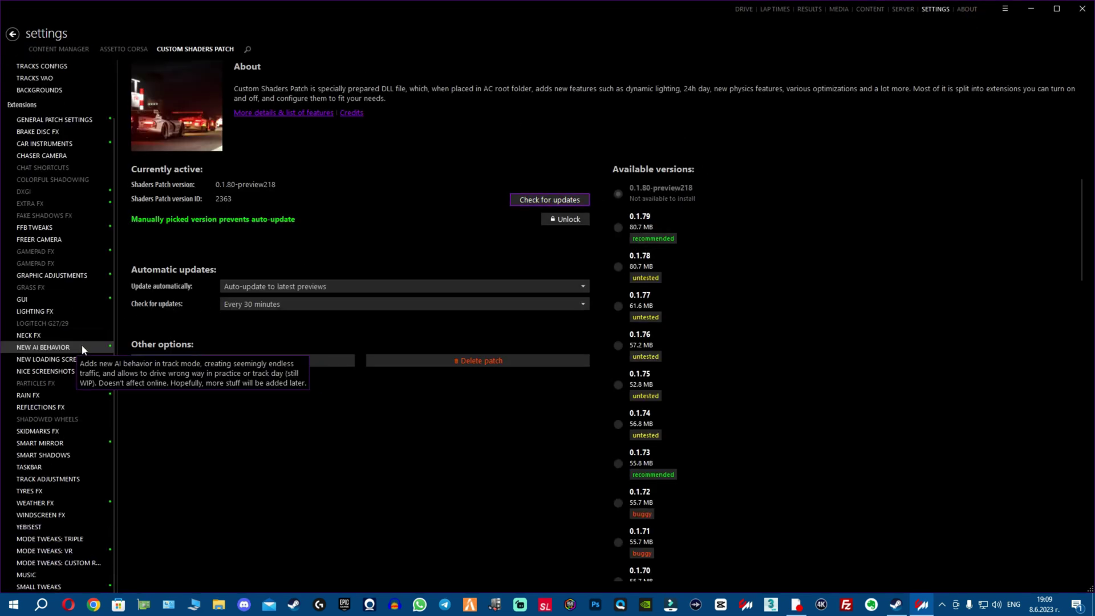
click(62, 502)
click(497, 186)
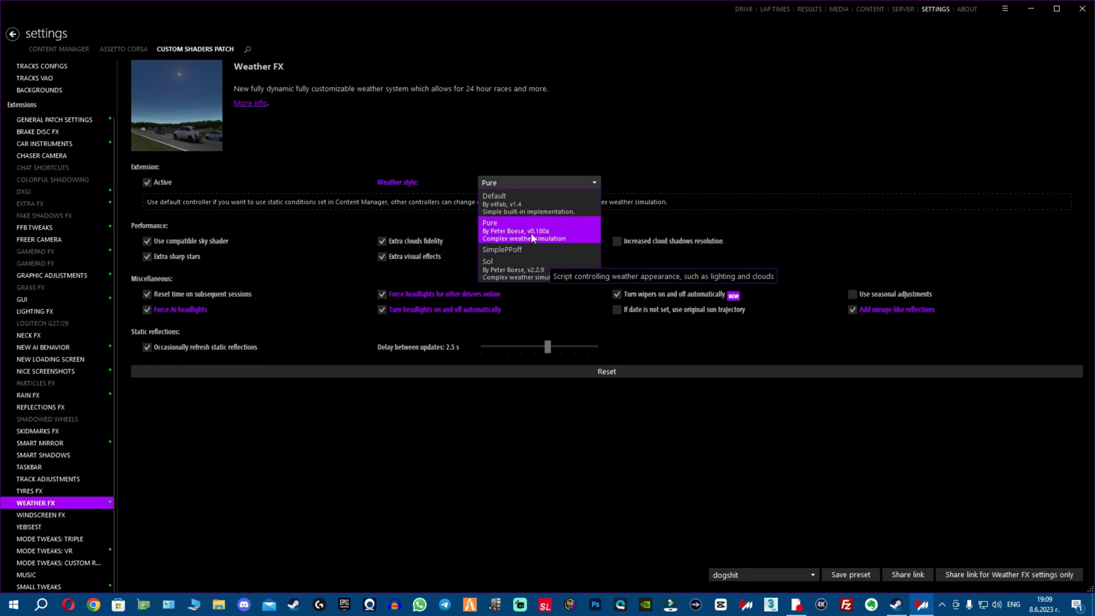
click(552, 235)
Step: Check which weather controller is selected in the weather options of the quick drive session
click(744, 9)
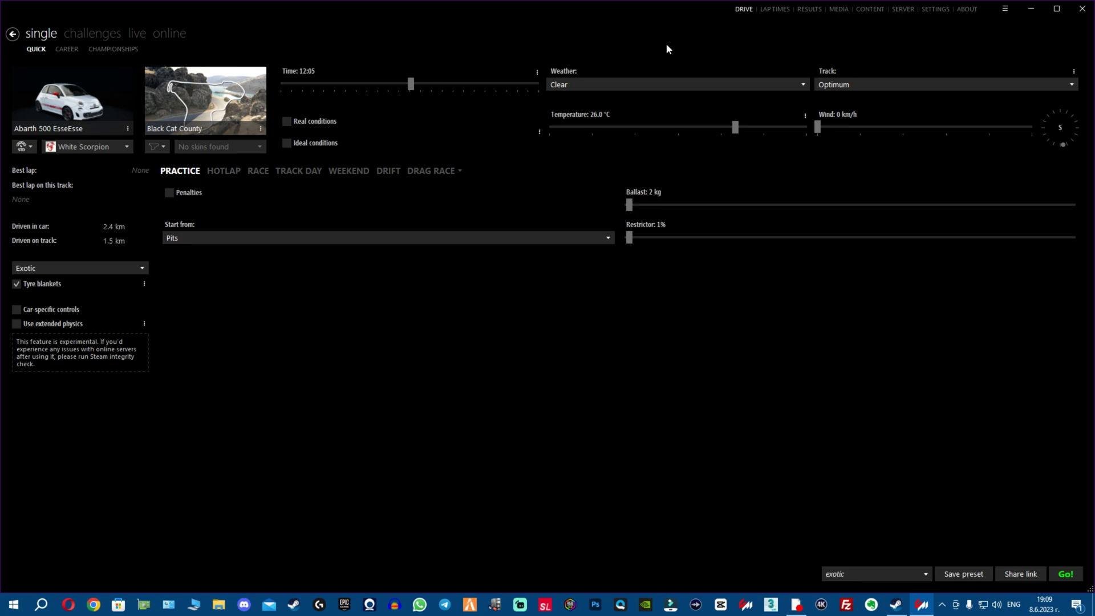
click(667, 85)
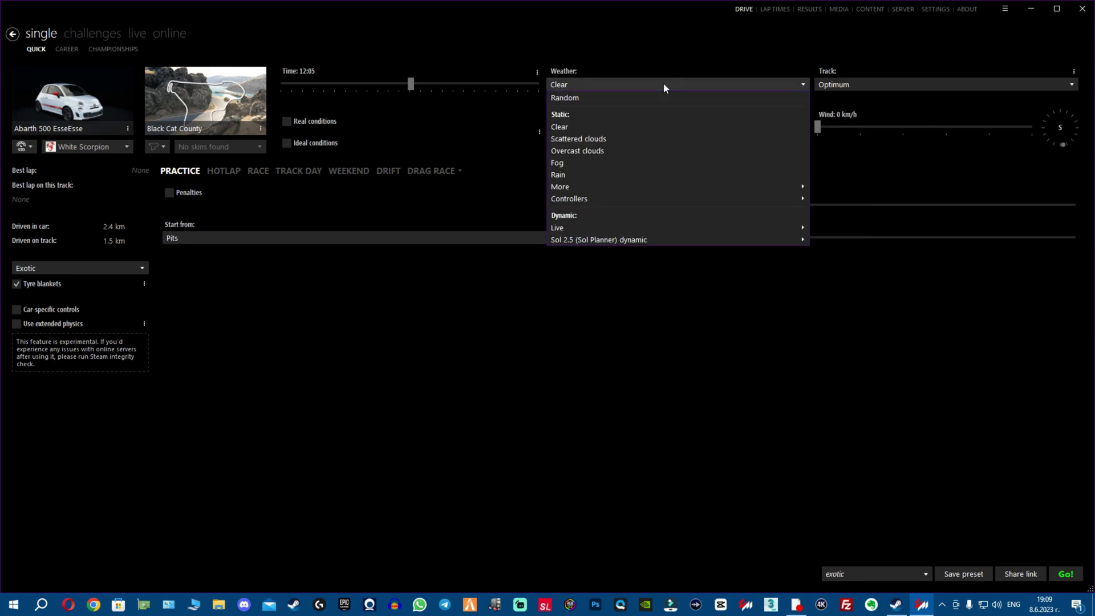
mouse_move(646, 201)
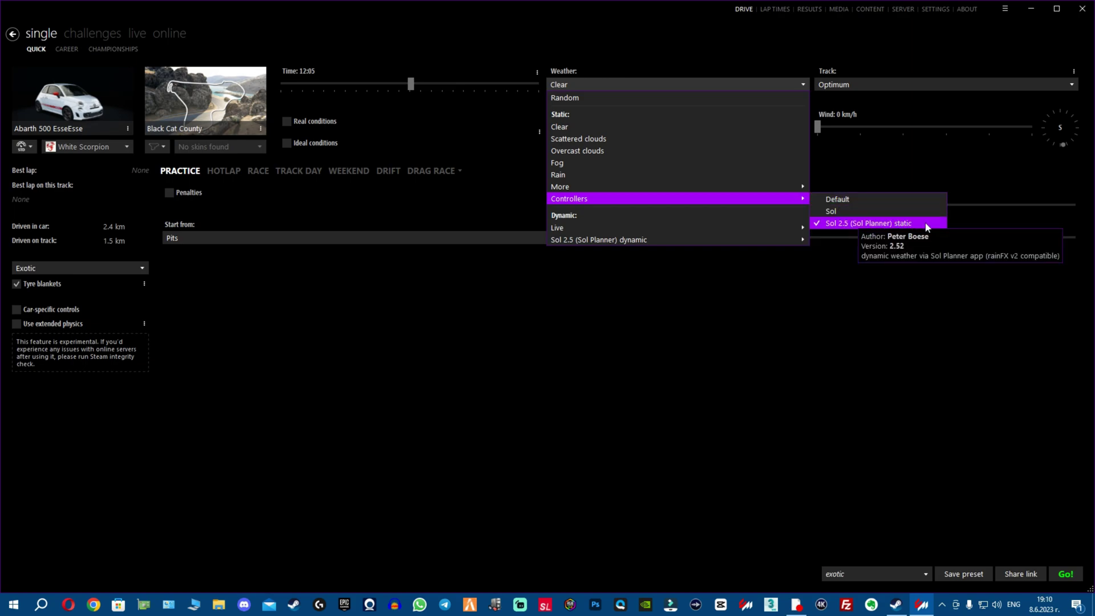
click(471, 271)
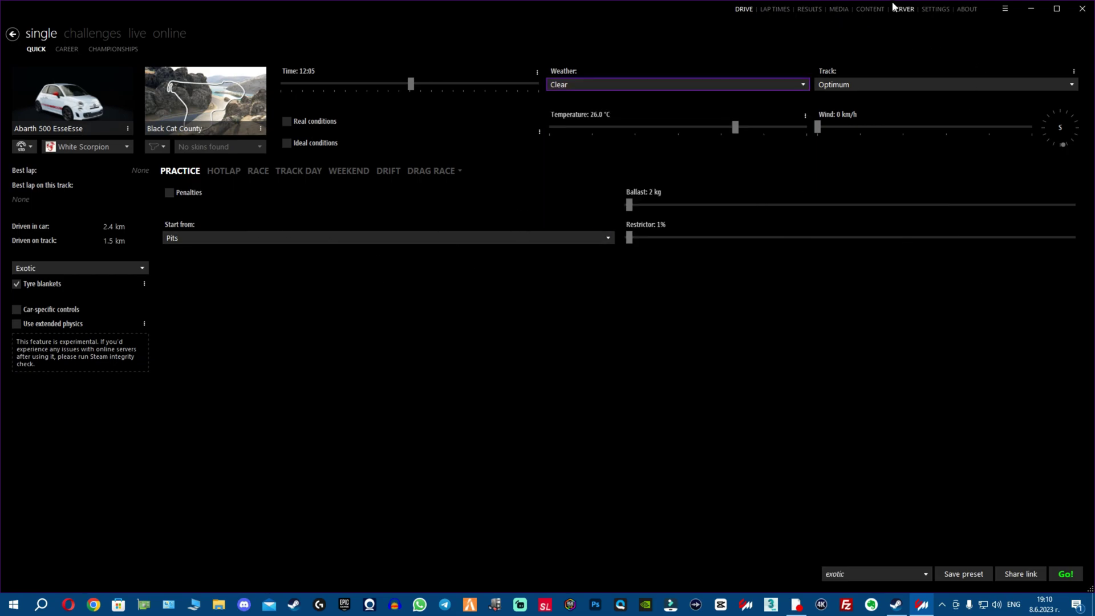
Step: Review the Content Manager app version, the active Shaders Patch version and the Weather FX weather style in the settings
click(936, 10)
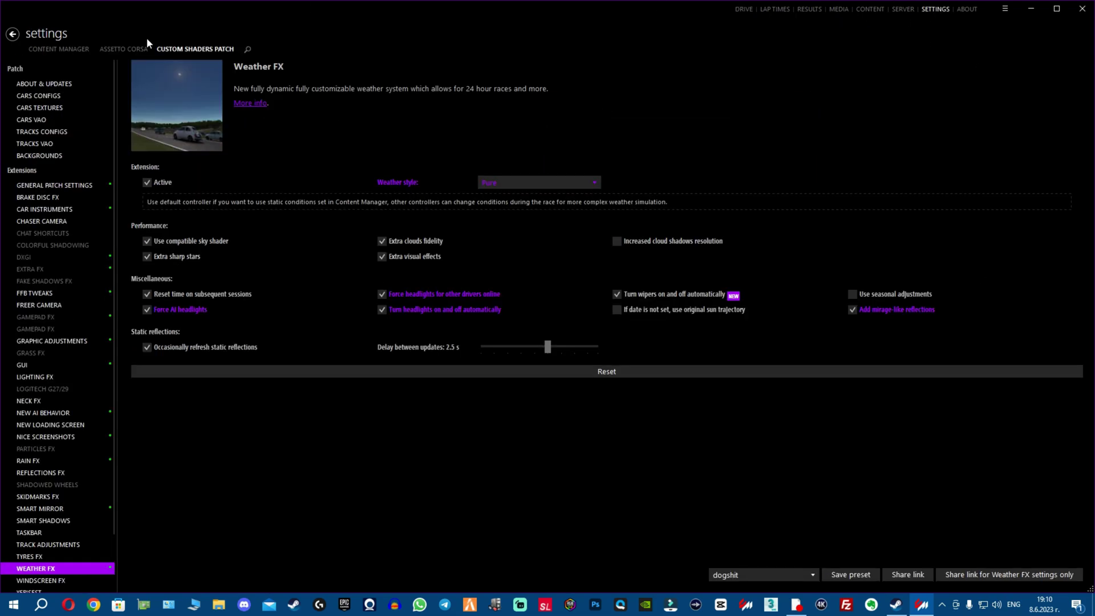
click(68, 48)
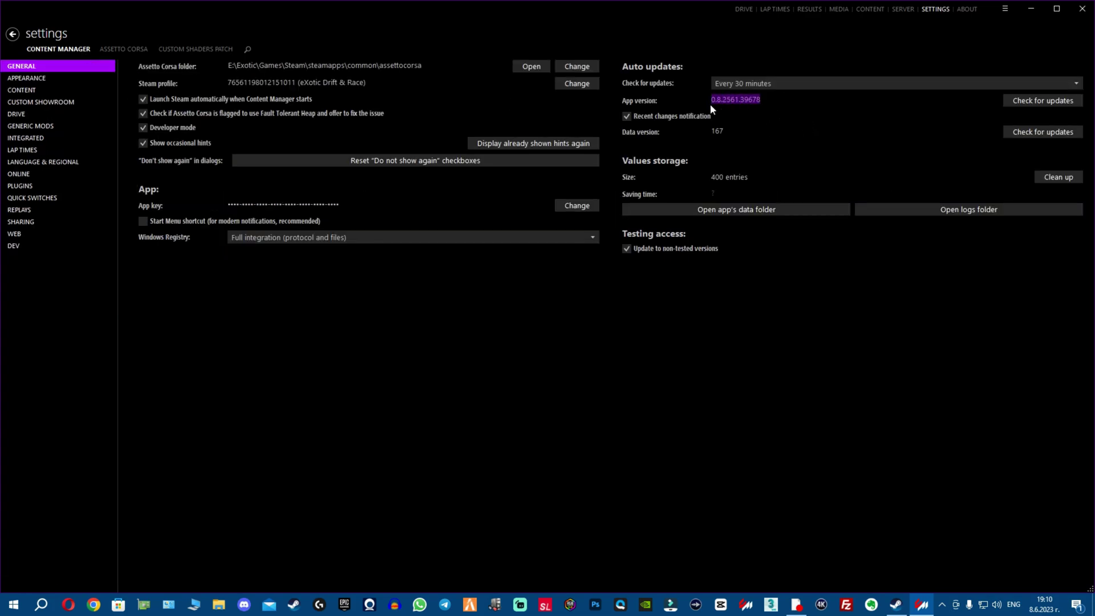
click(215, 50)
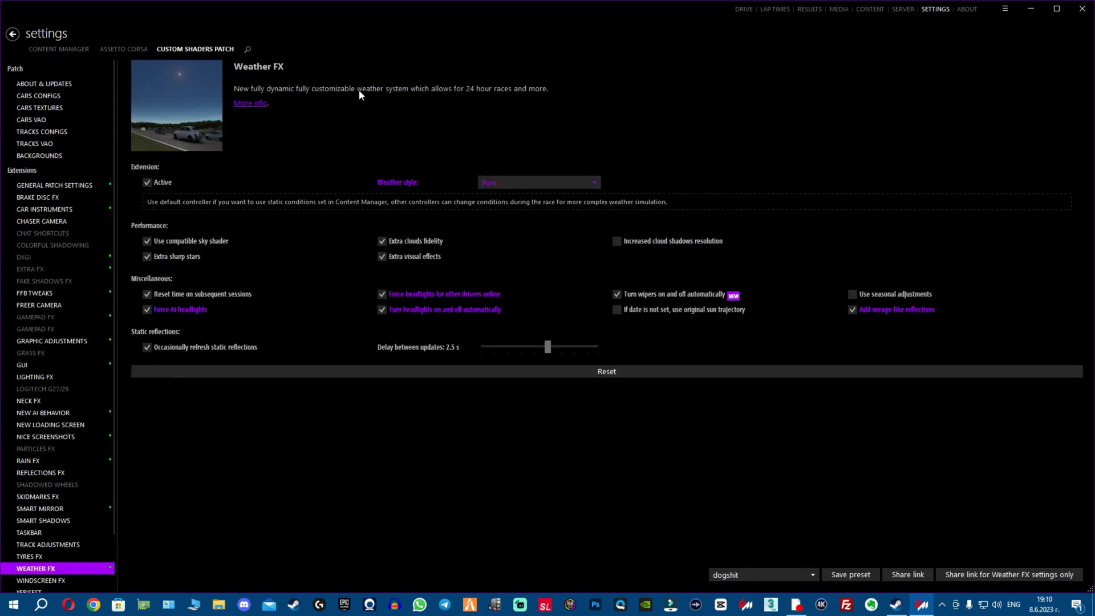
click(76, 87)
scroll(44, 507, down, 2)
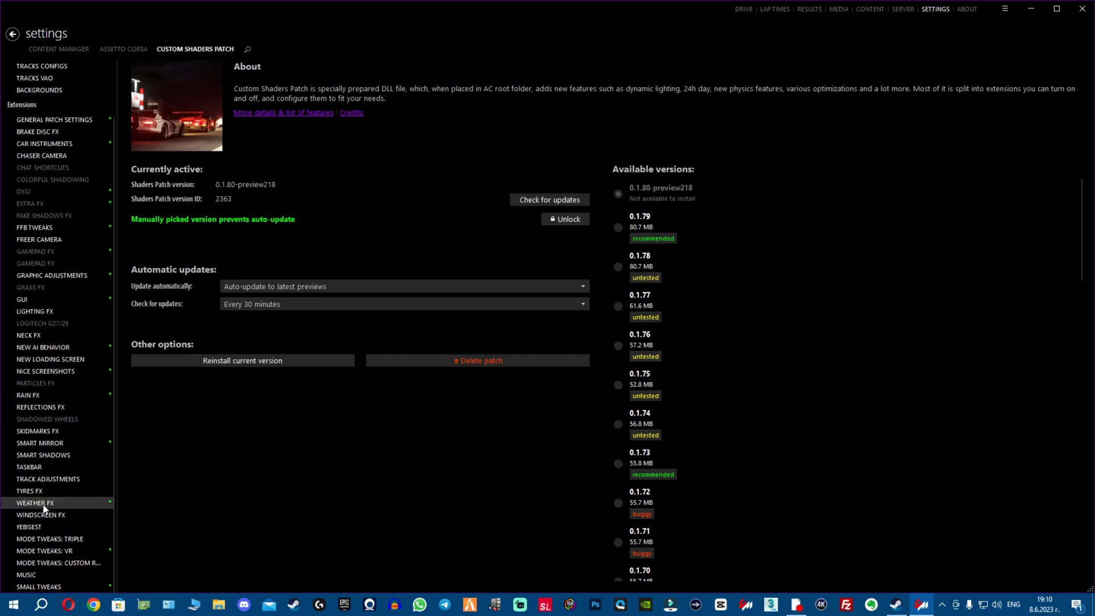
click(43, 504)
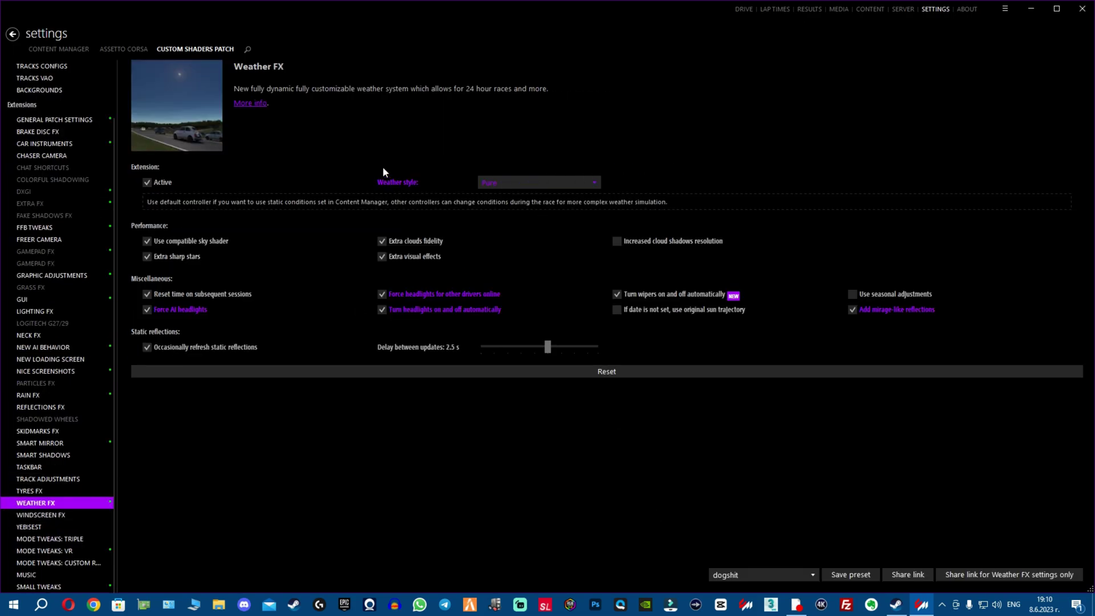
click(508, 184)
click(667, 117)
Step: Return to the quick drive setup and recheck the available weather controllers
click(743, 9)
click(641, 85)
mouse_move(685, 206)
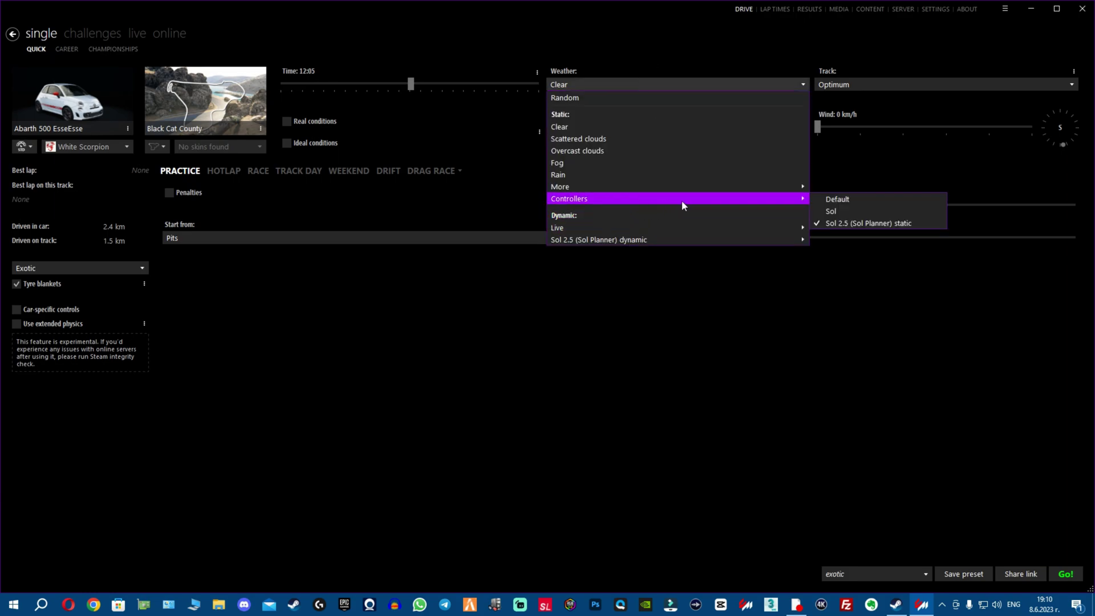
click(745, 328)
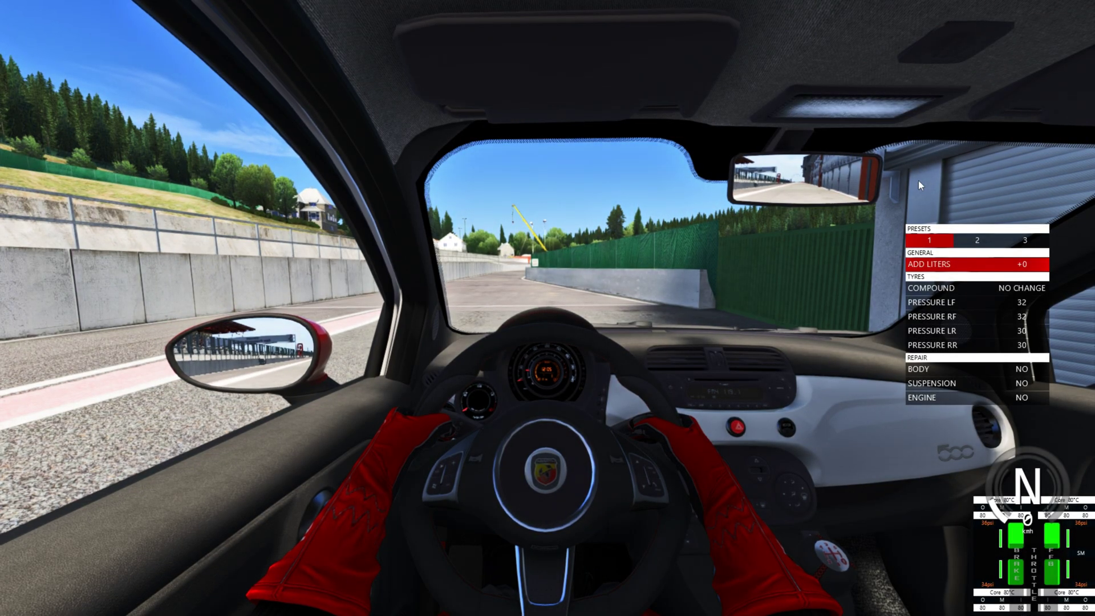
Step: Find the Pure Config app in the running session, open it and Post Process Filter, and arrange both windows over the view
mouse_move(1081, 114)
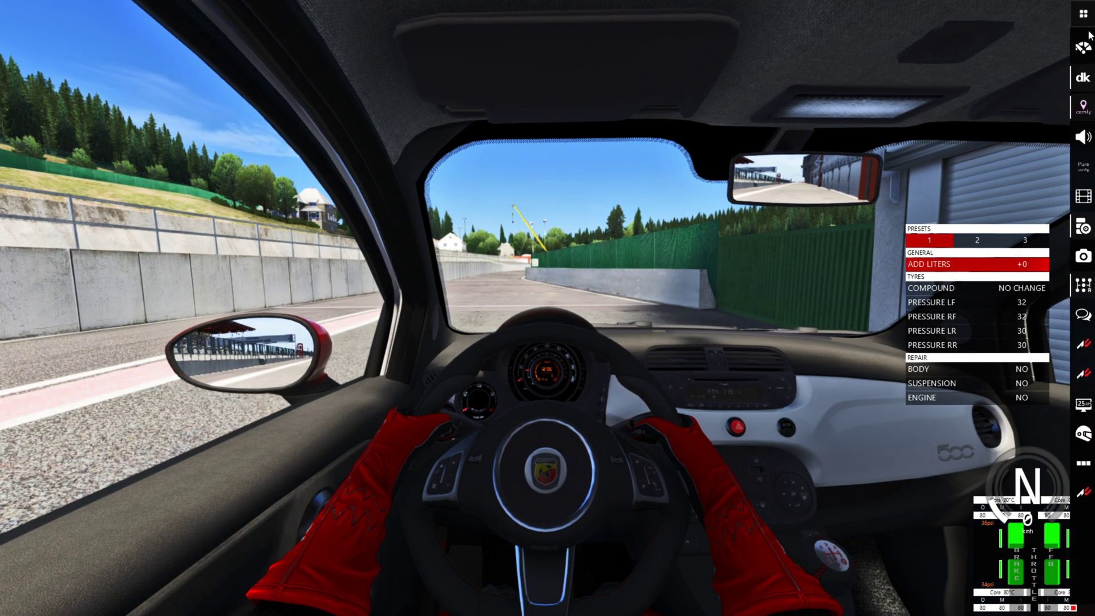
click(1080, 80)
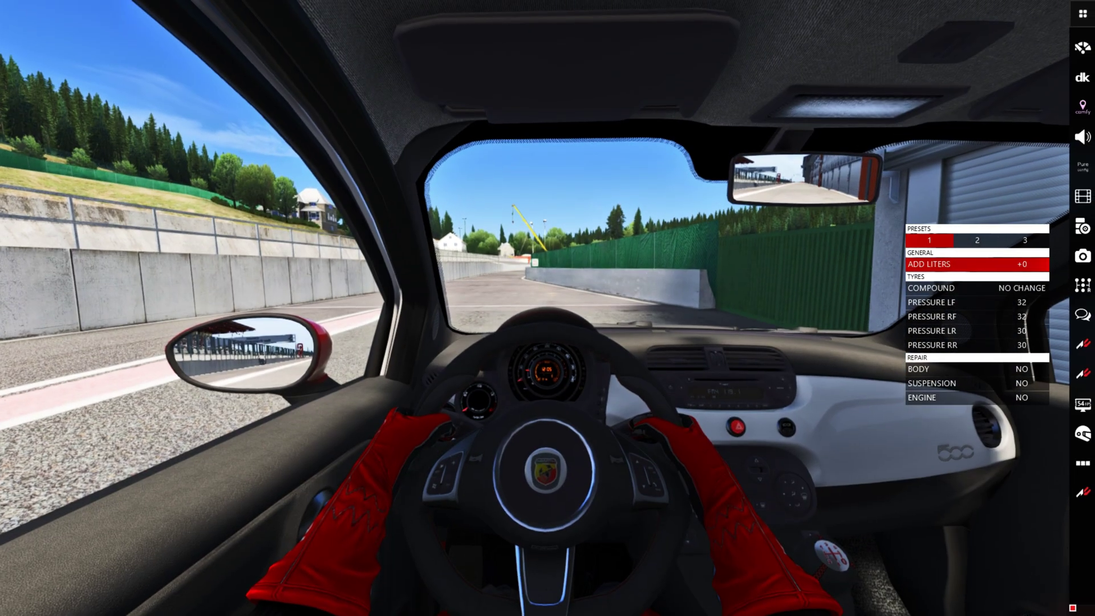
click(1079, 17)
text(pure)
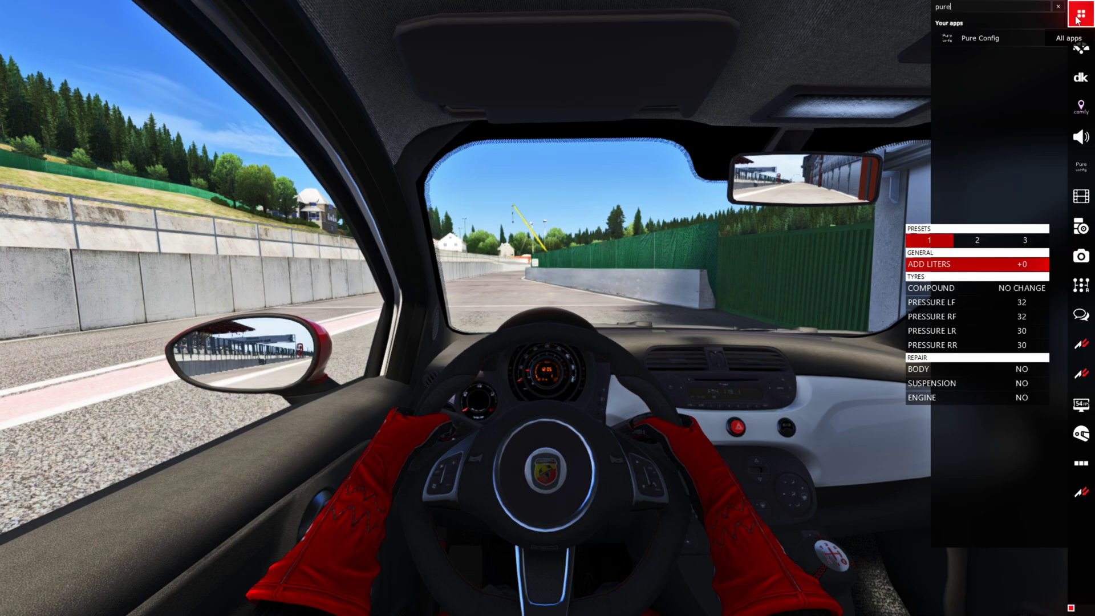
click(980, 37)
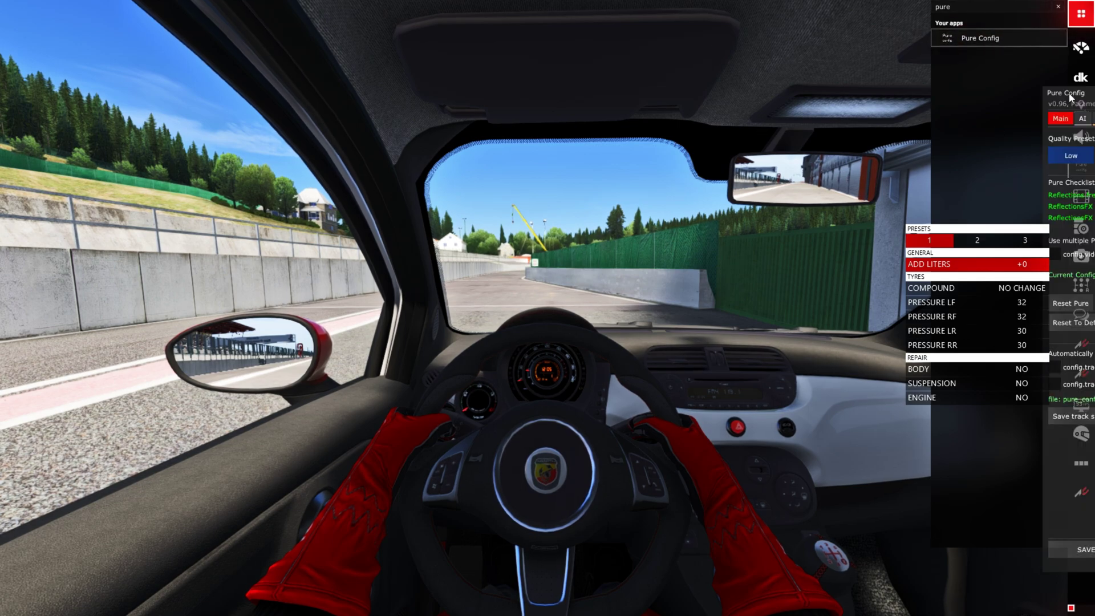
drag(1070, 98, 42, 70)
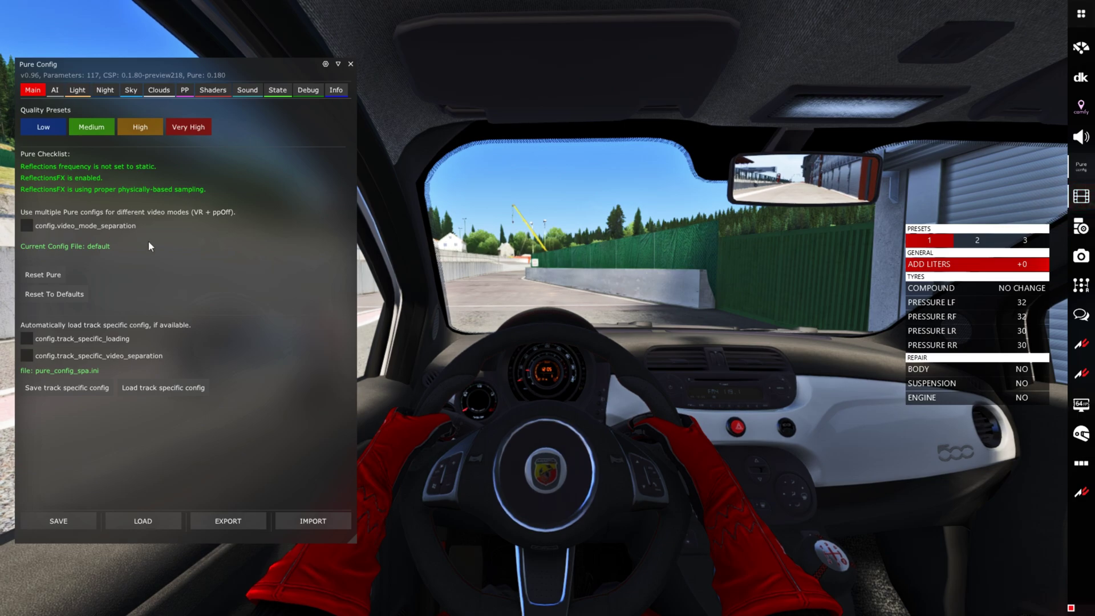
click(1089, 211)
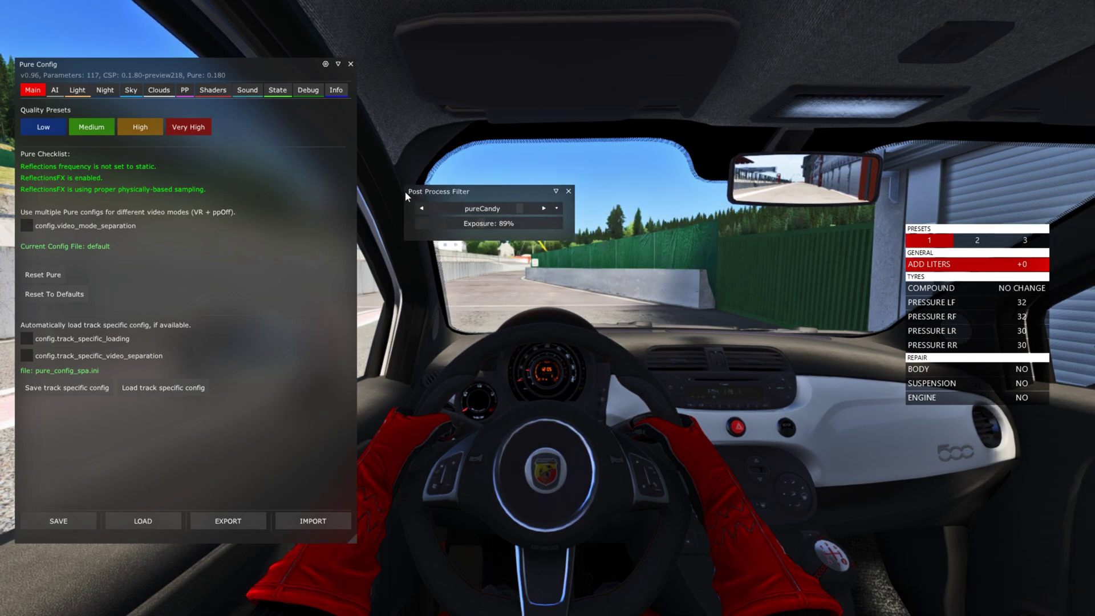
drag(396, 189, 414, 152)
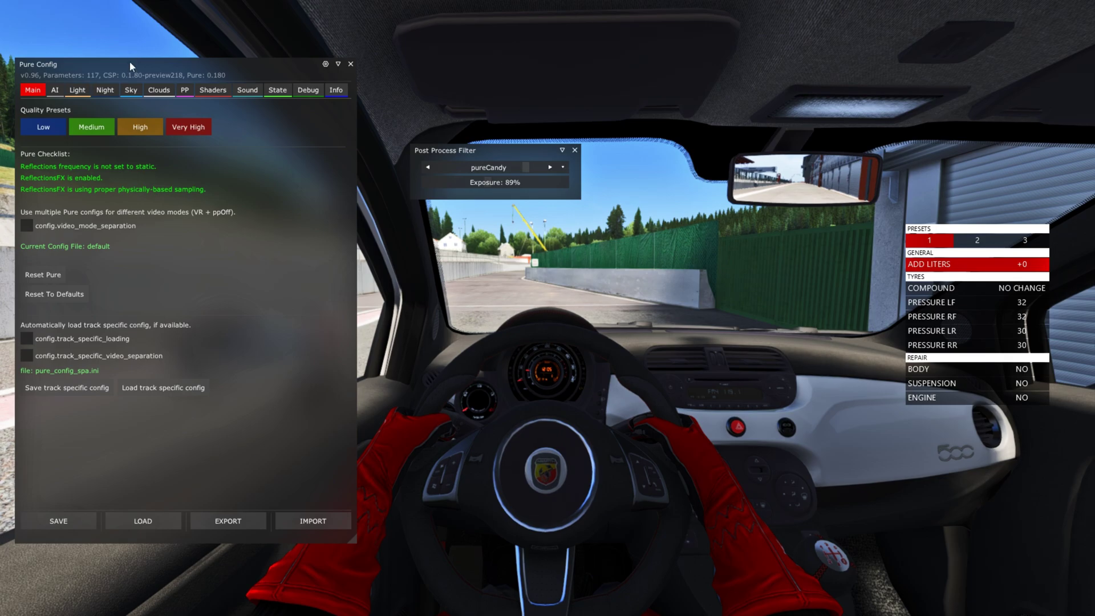
Step: Review the Clouds, Light, AI, Night and PP settings in Pure Config, and close it and the Post Process Filter window
click(159, 89)
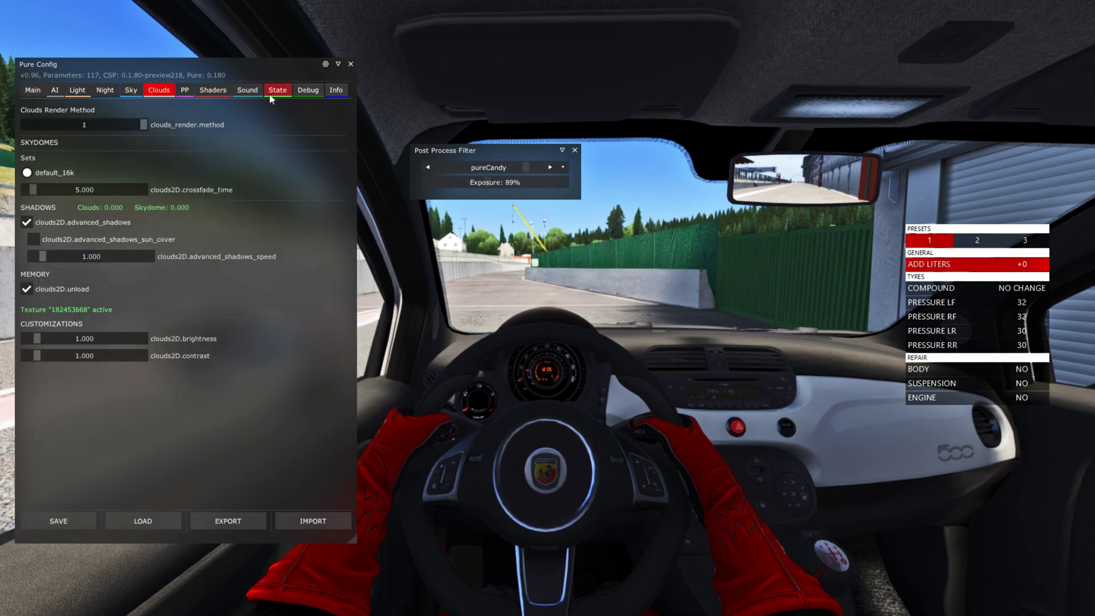
mouse_move(183, 64)
mouse_down()
mouse_move(188, 94)
mouse_move(211, 82)
mouse_move(169, 81)
mouse_move(160, 113)
mouse_move(190, 51)
mouse_move(176, 83)
mouse_up()
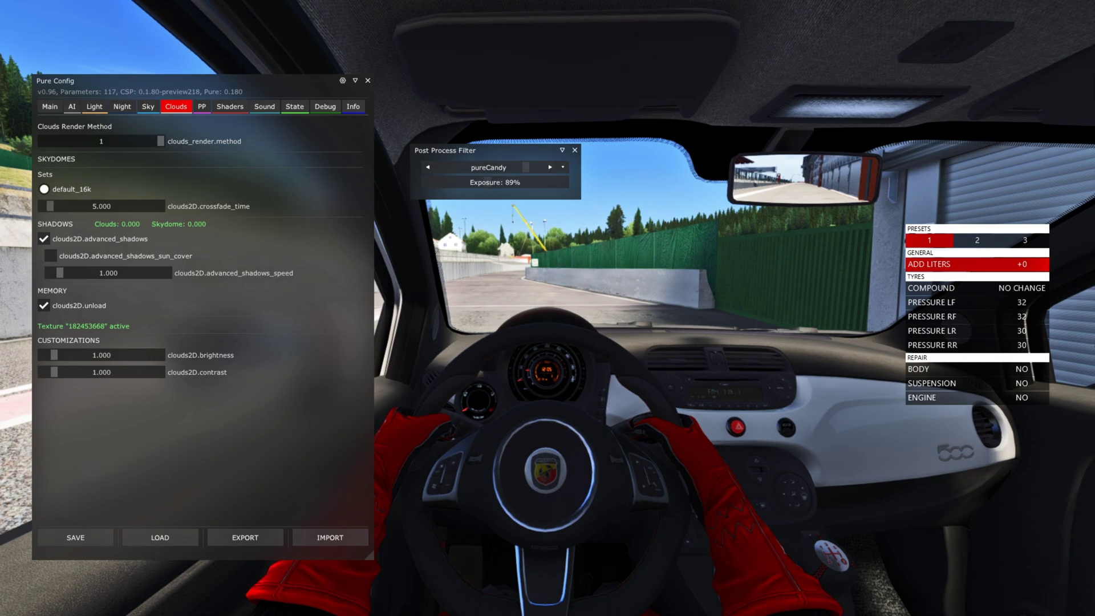
click(97, 108)
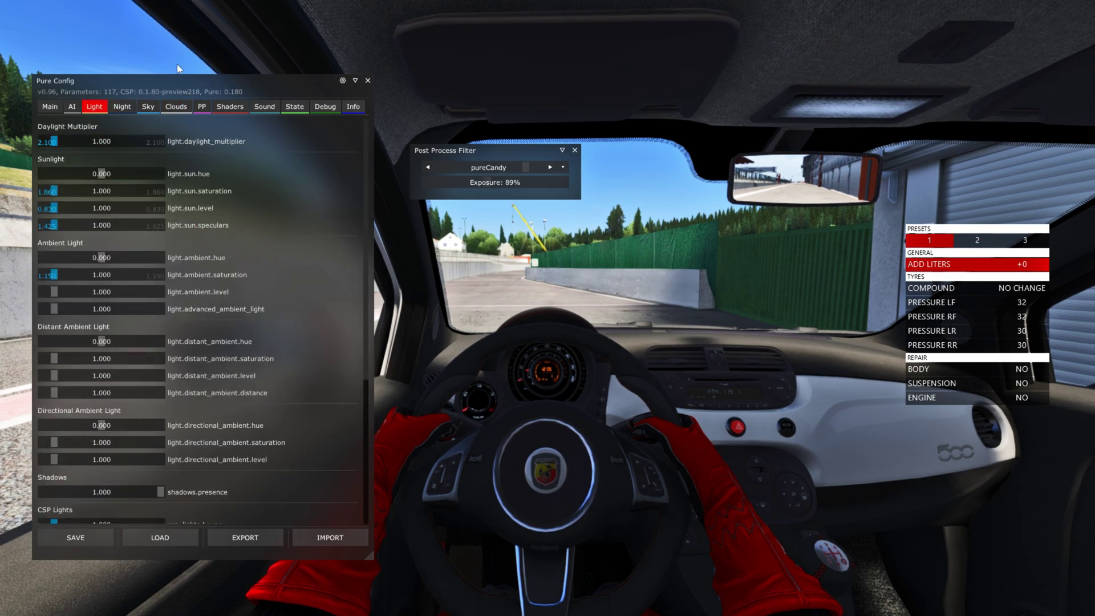
click(50, 106)
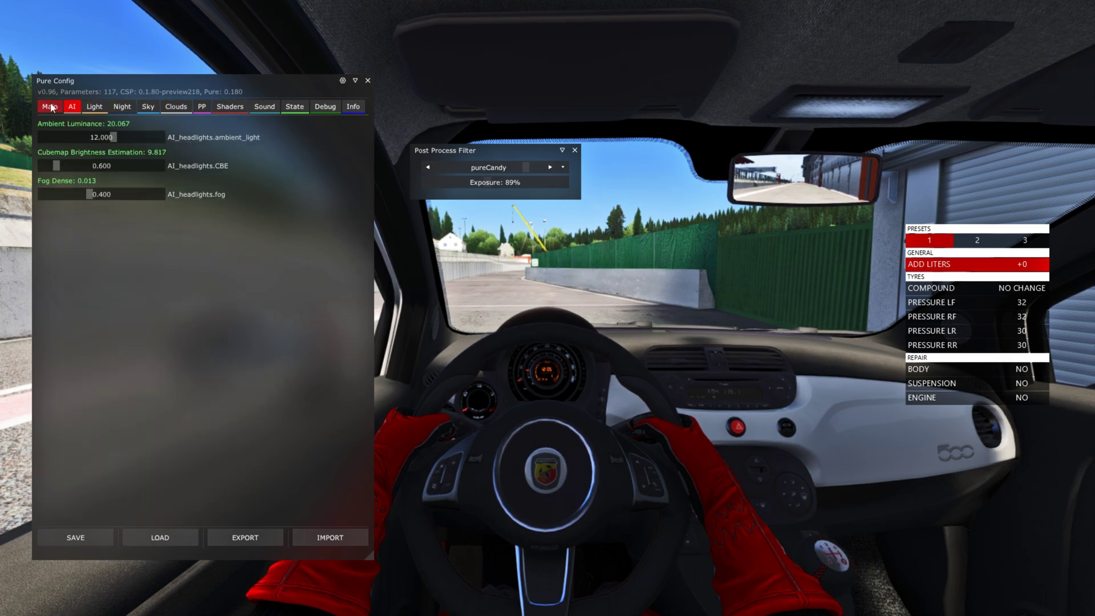
click(123, 108)
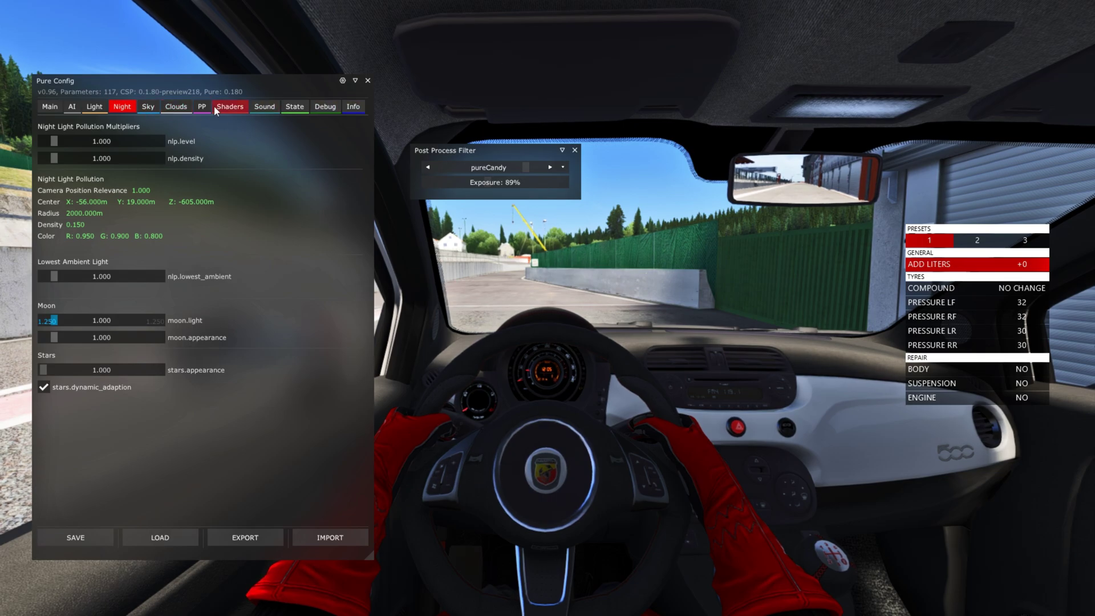
click(176, 106)
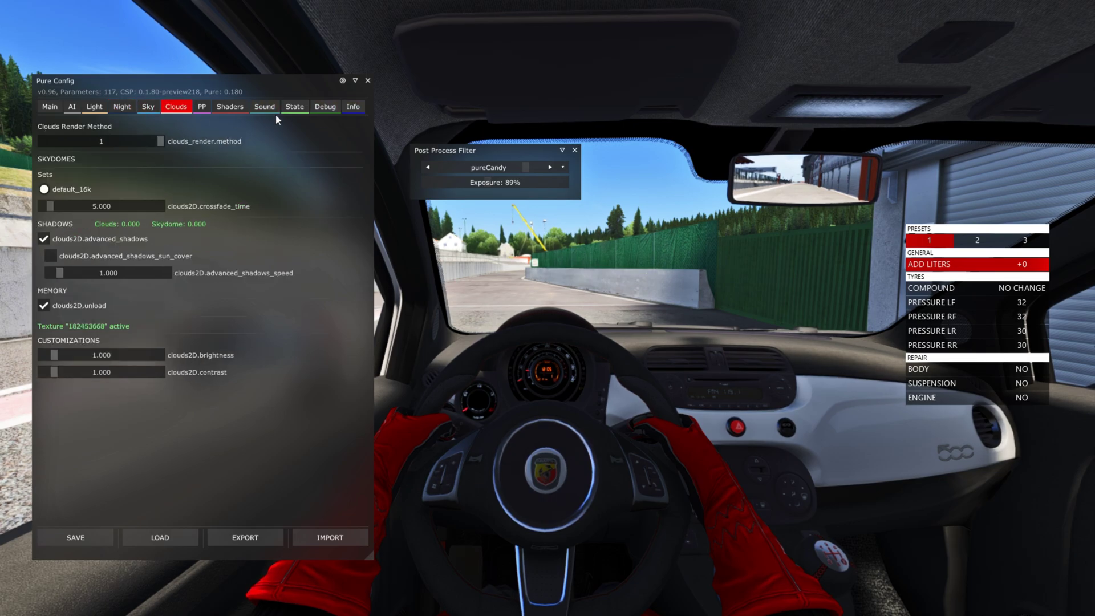
click(200, 107)
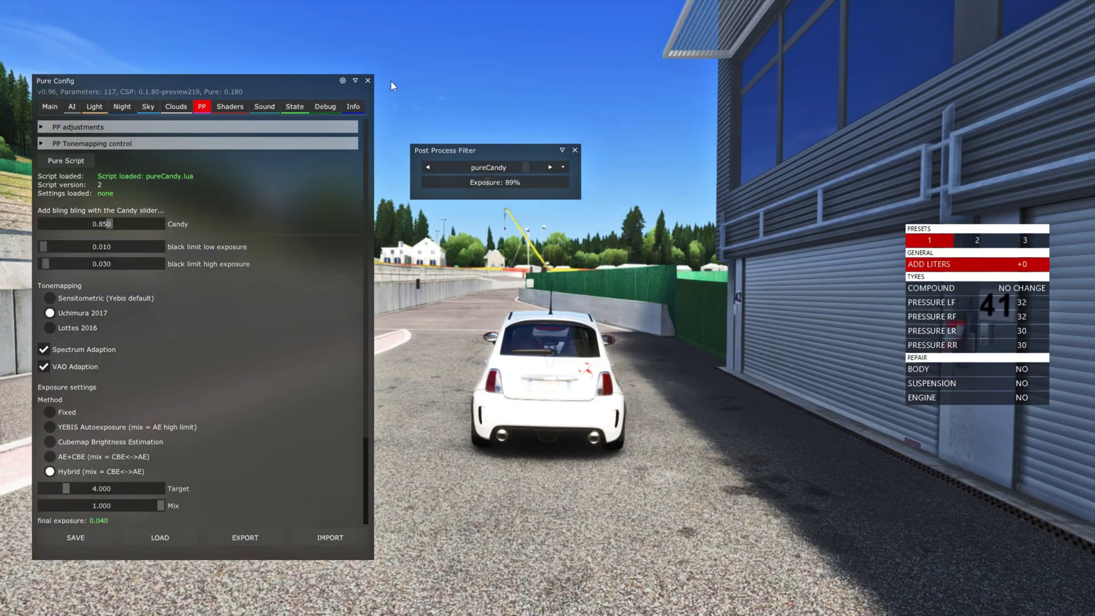
click(368, 80)
click(575, 151)
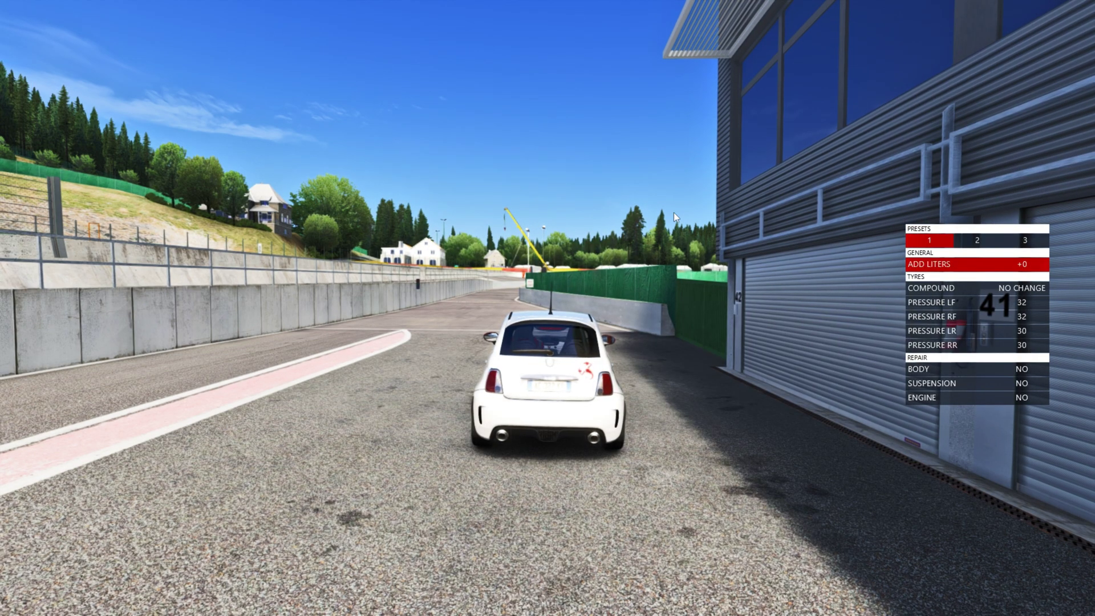
Step: Open Sol Planner, set the Noon slot's weather to Heavy Thunderstorm, and close the planner
mouse_move(1093, 269)
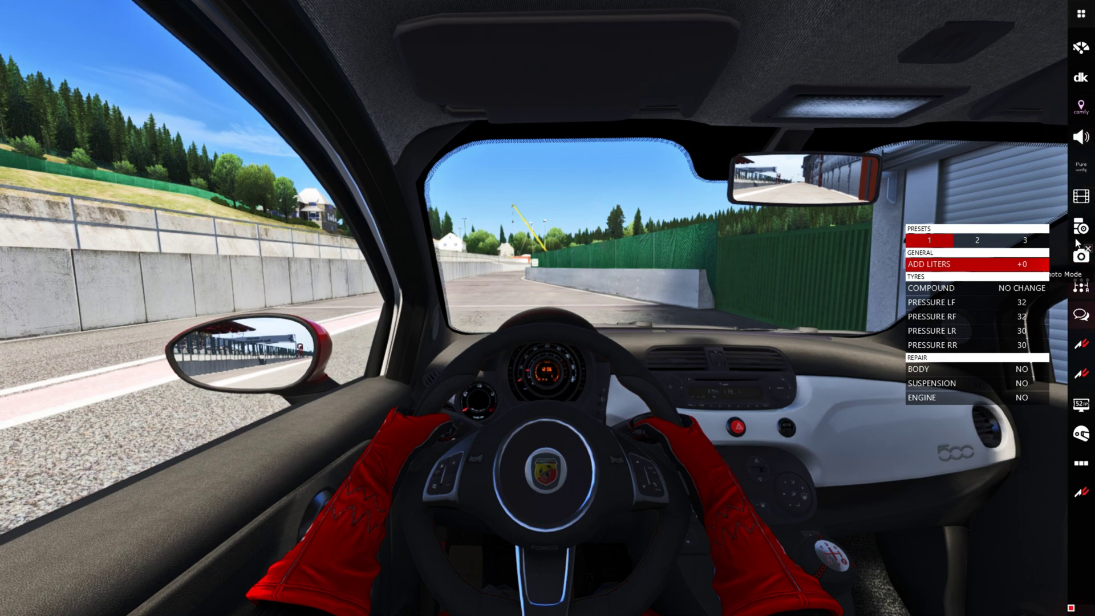
click(1078, 462)
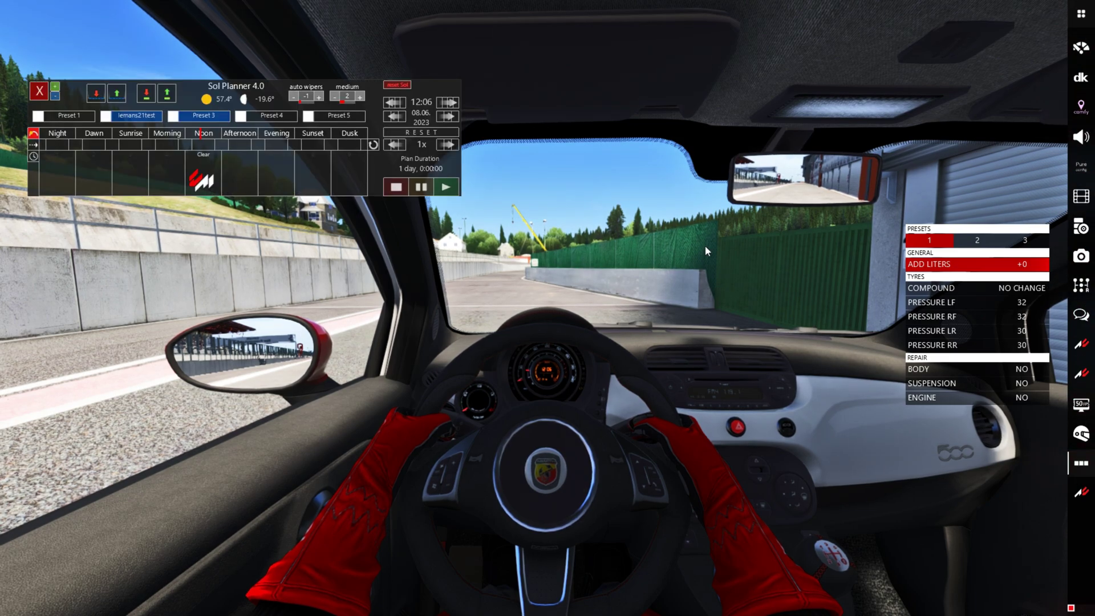
drag(213, 104, 252, 127)
click(228, 209)
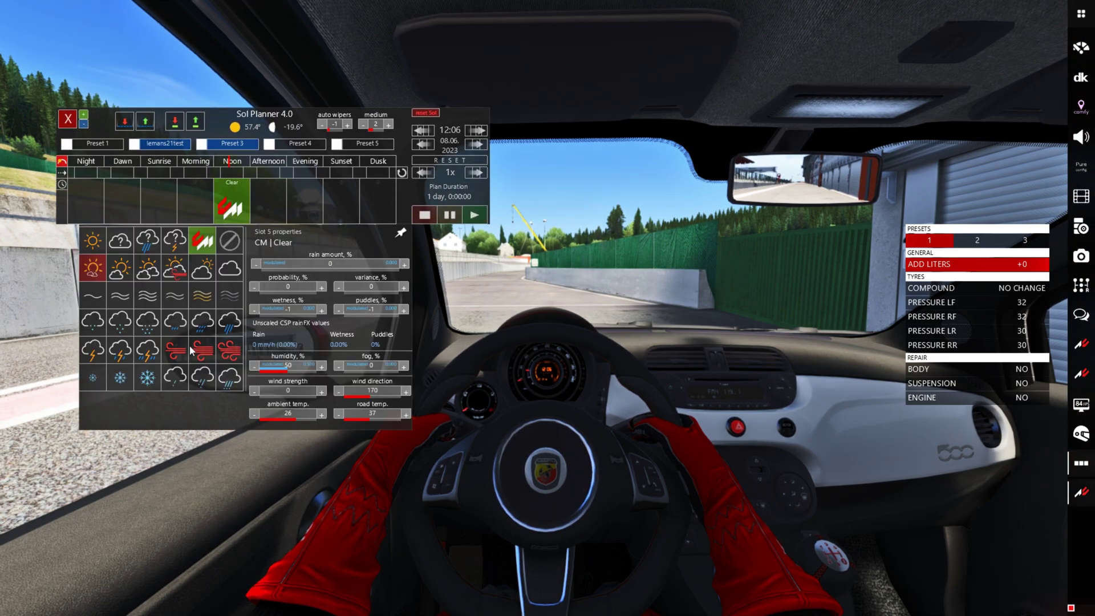
click(148, 349)
click(65, 122)
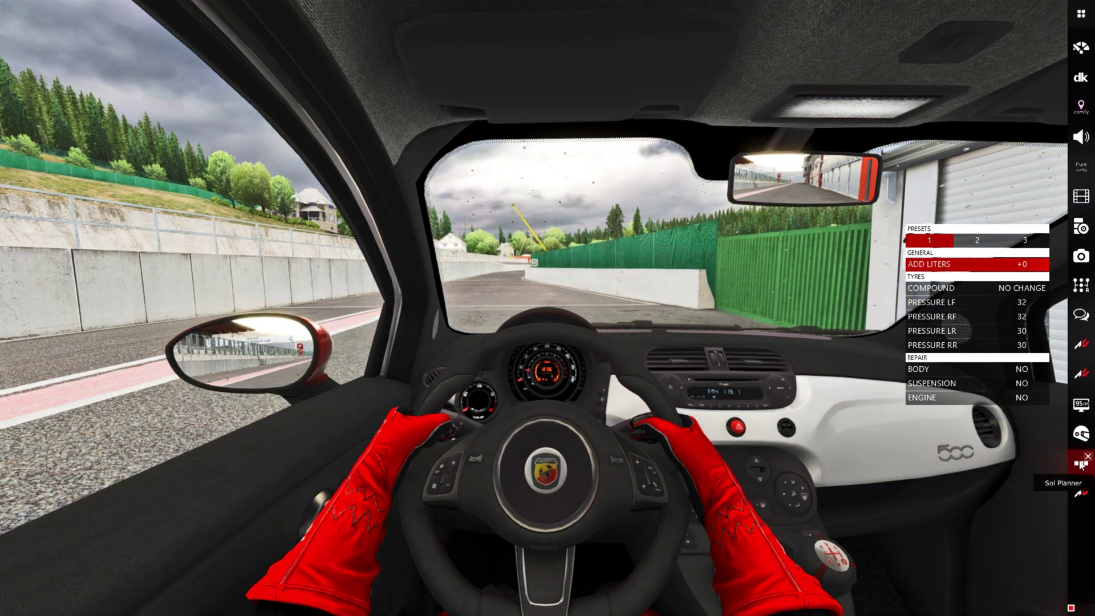
Step: Reopen Sol Planner, move the time of day to Sunset and set the thunderstorm slot's puddles to 100%
click(1081, 465)
click(341, 161)
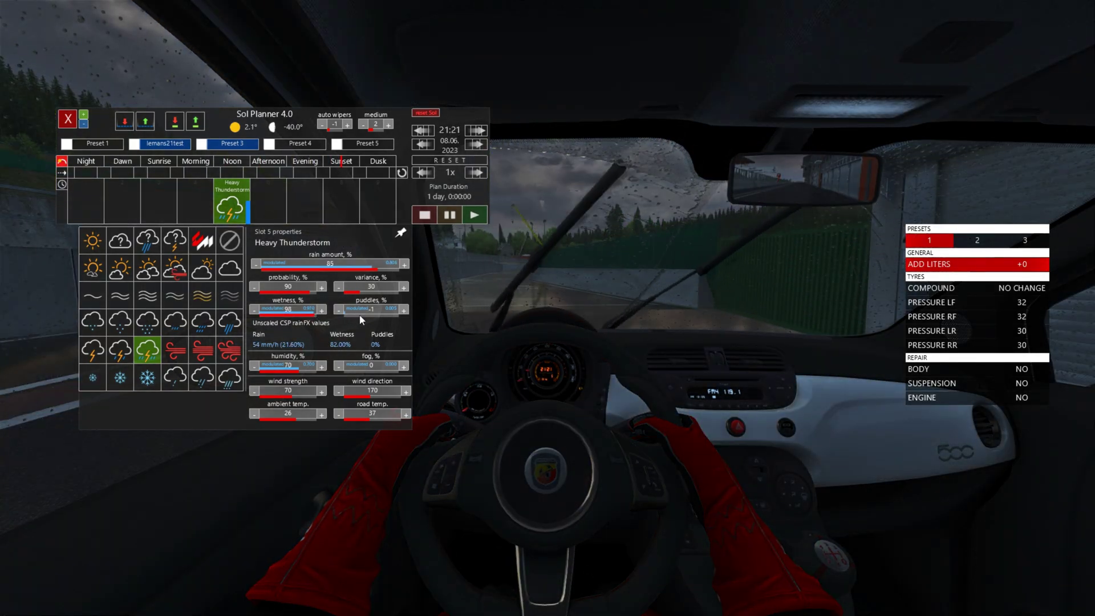
drag(364, 314, 399, 312)
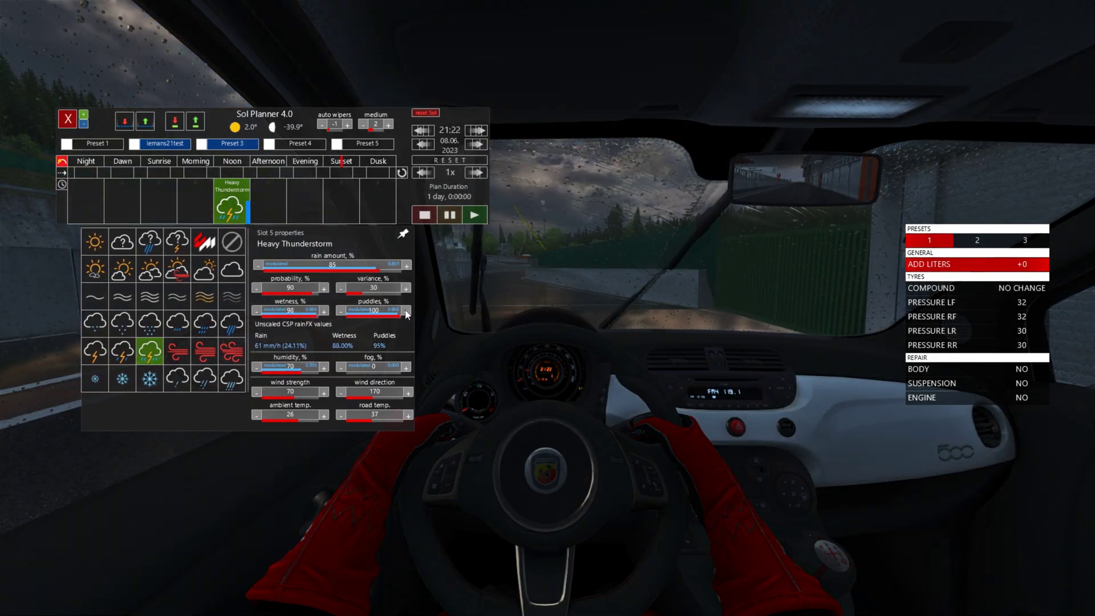
key(F3)
key(F3)
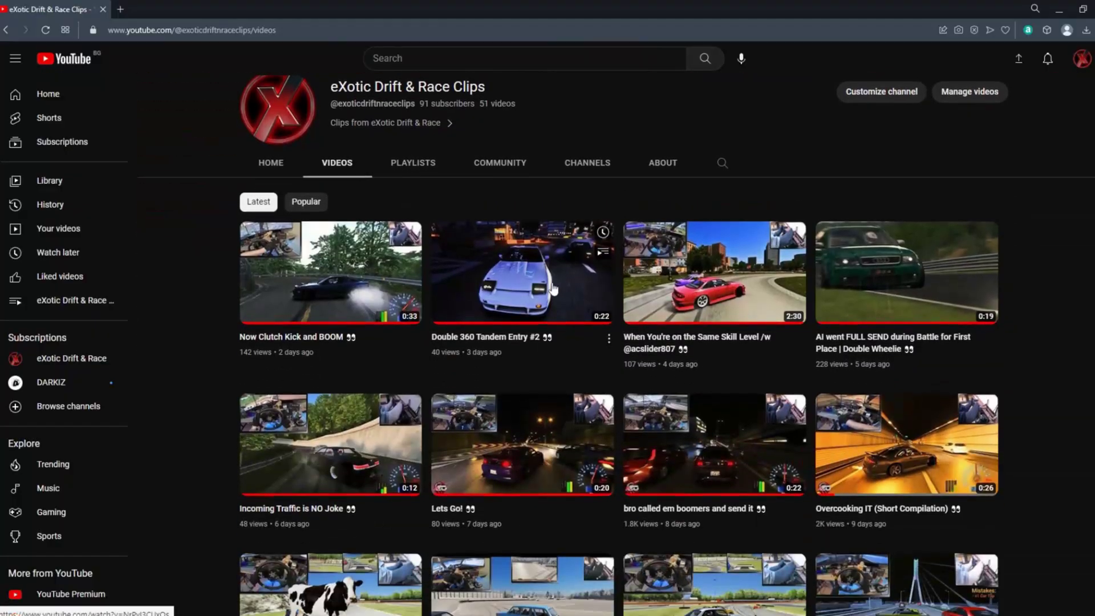
Step: Browse the video list of the eXotic Drift & Race Clips YouTube channel down to its oldest clips
scroll(557, 293, down, 5)
scroll(558, 293, down, 2)
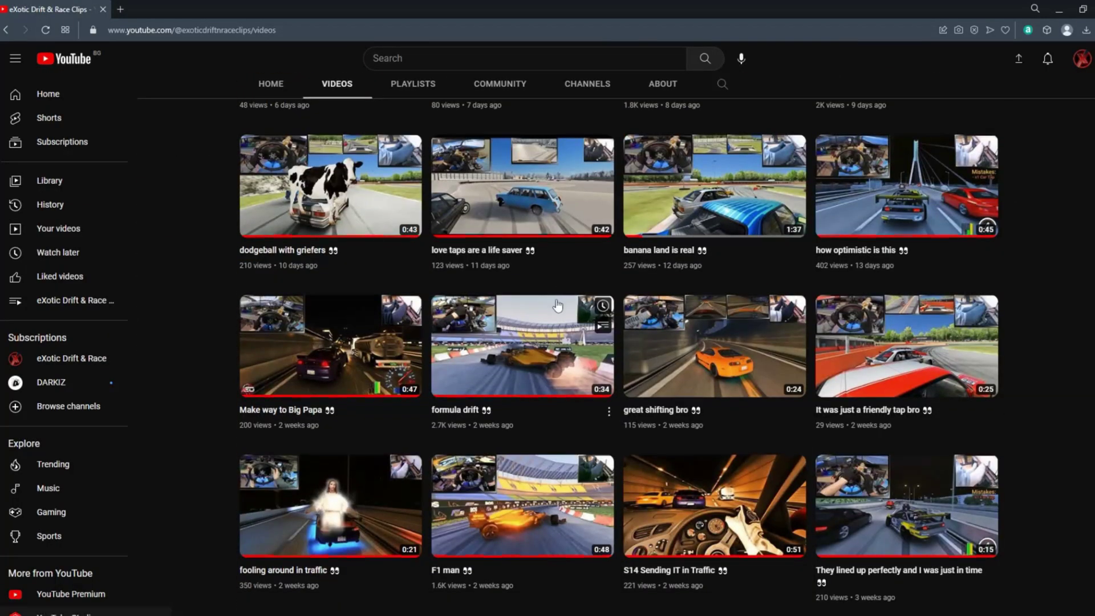
scroll(560, 299, down, 6)
scroll(563, 305, down, 7)
scroll(562, 301, down, 6)
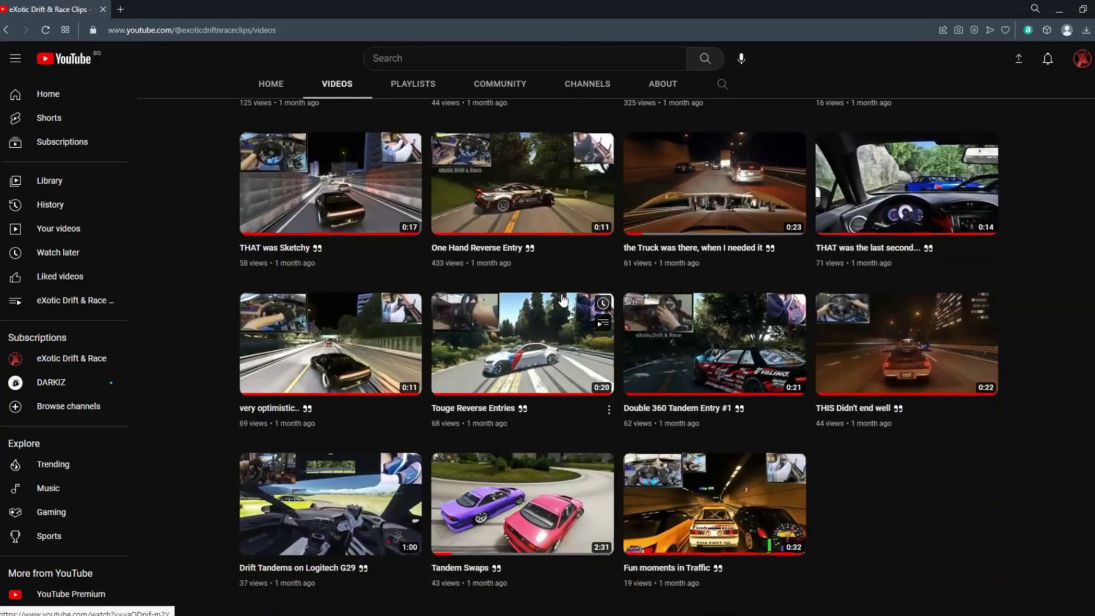